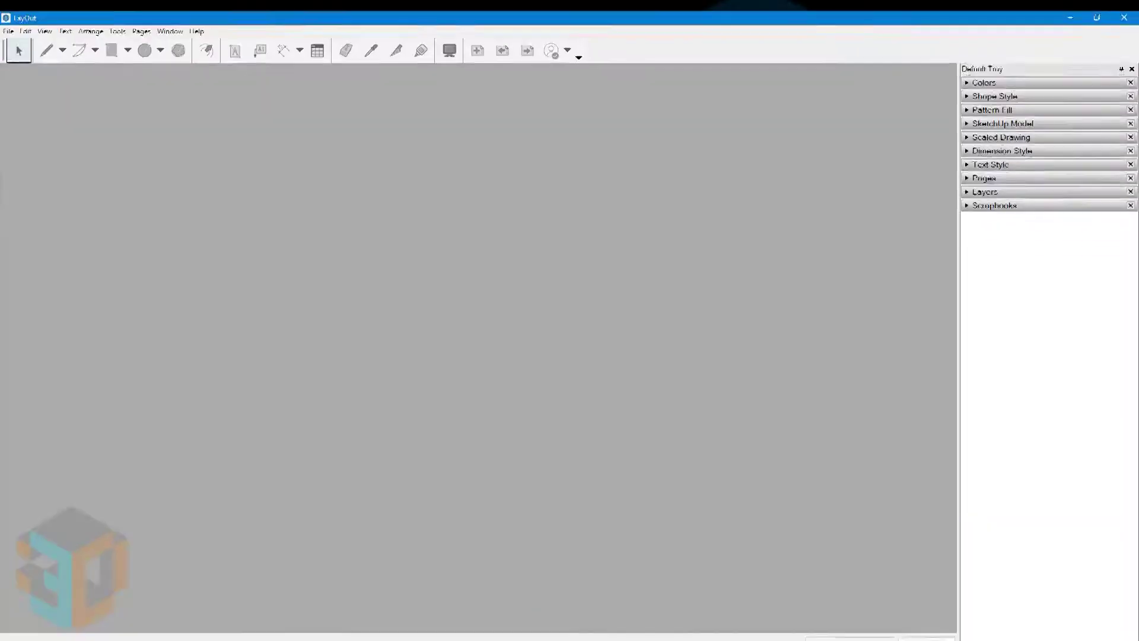
- Create a new untitled document from the A3 Landscape graph paper template
click(18, 43)
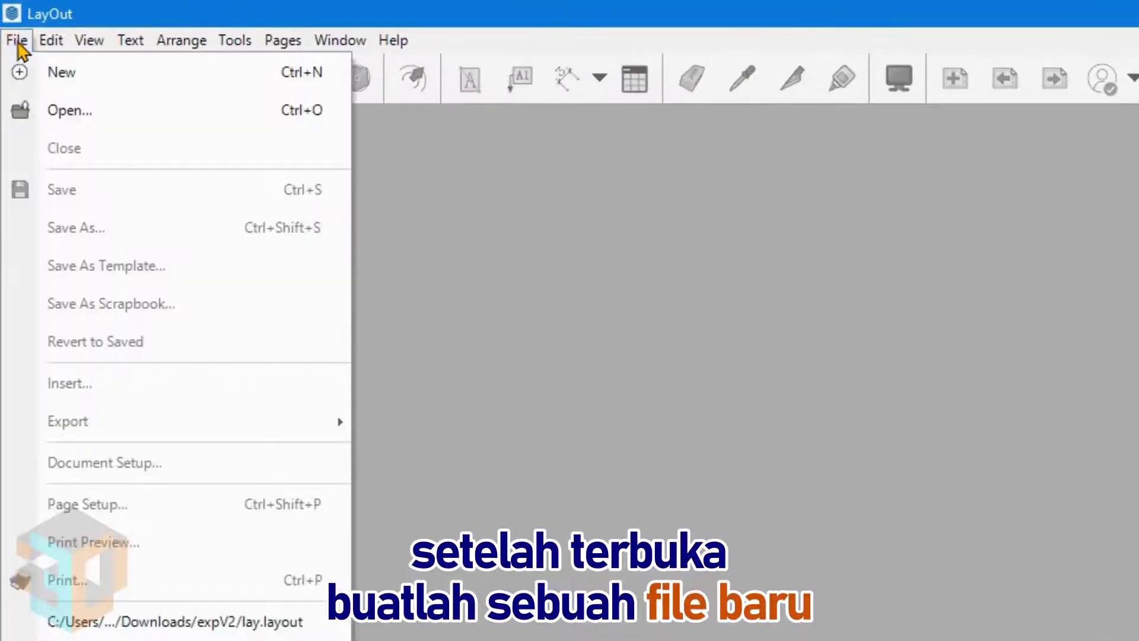
click(14, 72)
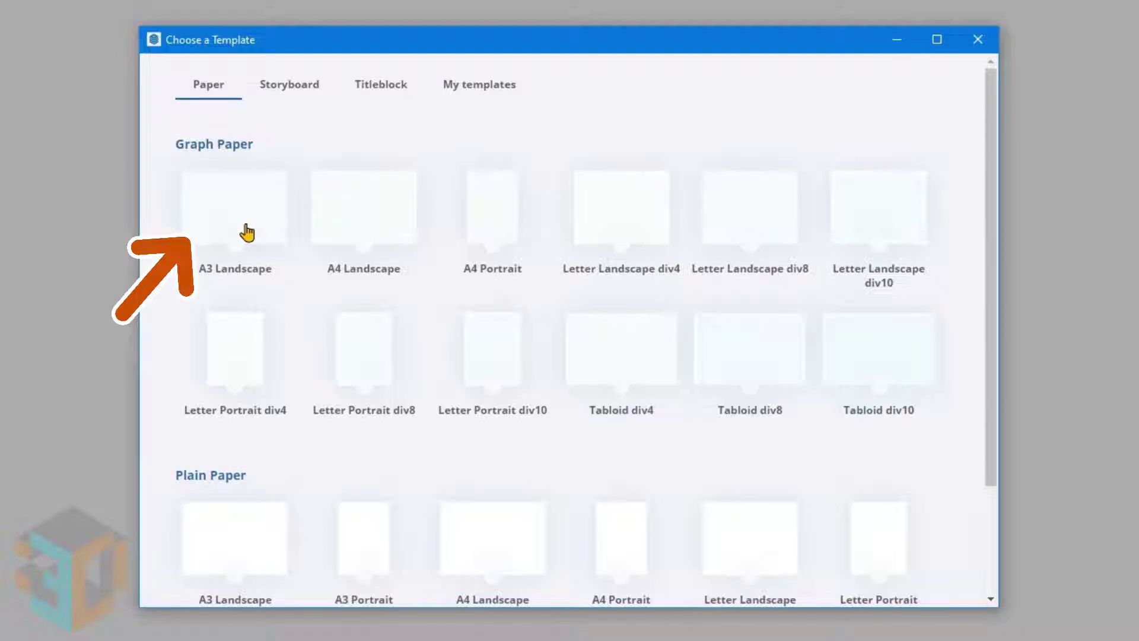
click(247, 233)
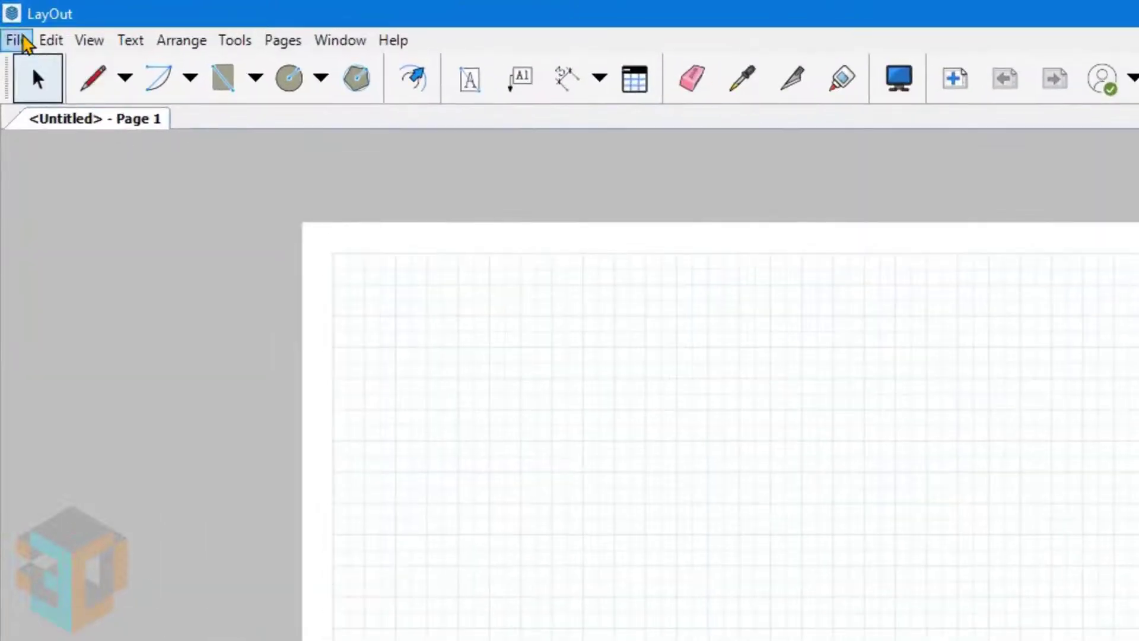
- Review the grid settings in Document Setup, then browse the Arrange menu
click(11, 19)
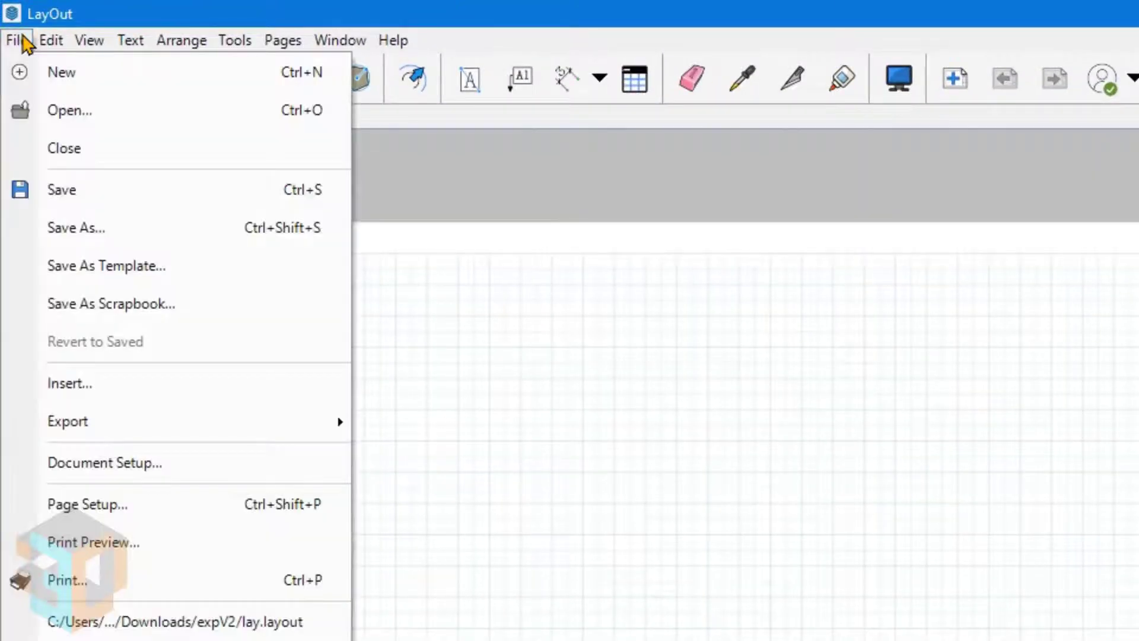
click(65, 463)
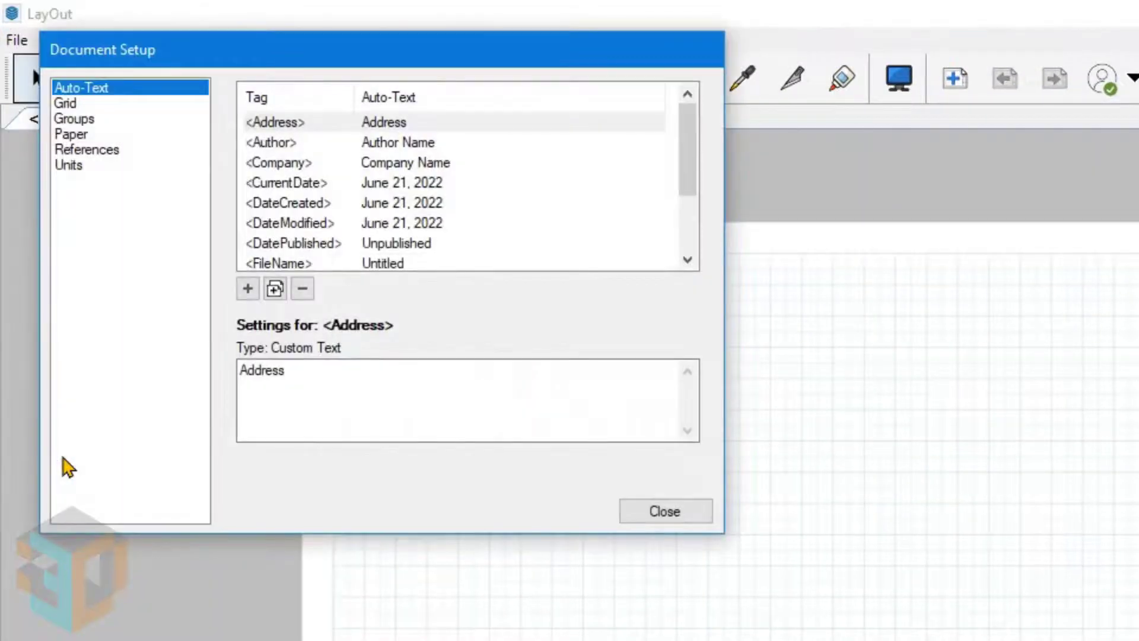
click(67, 105)
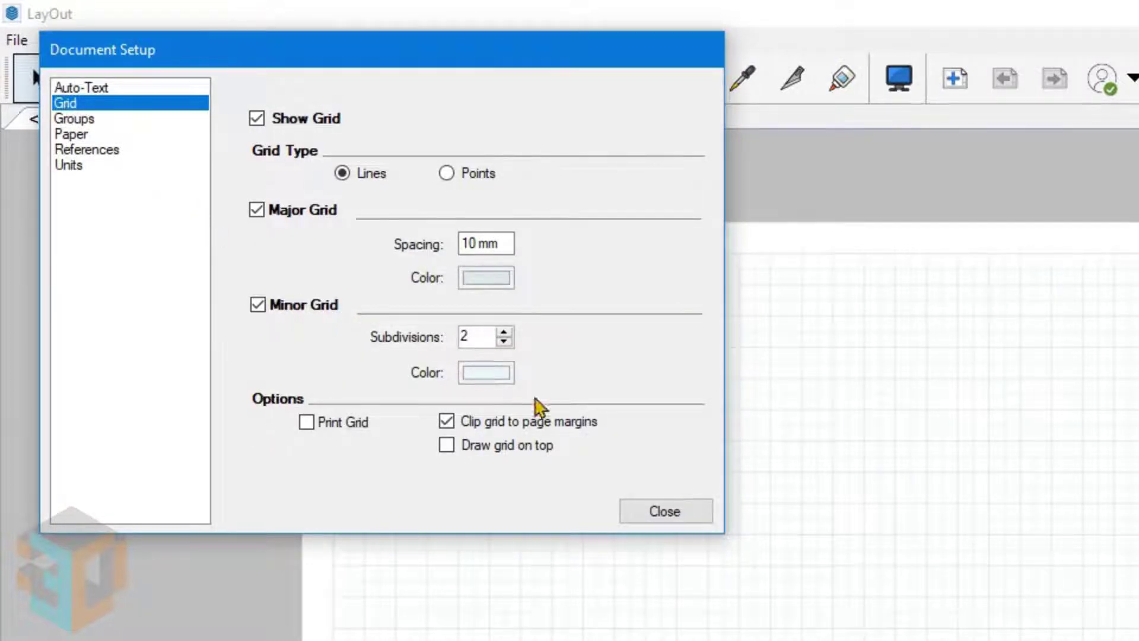
click(680, 510)
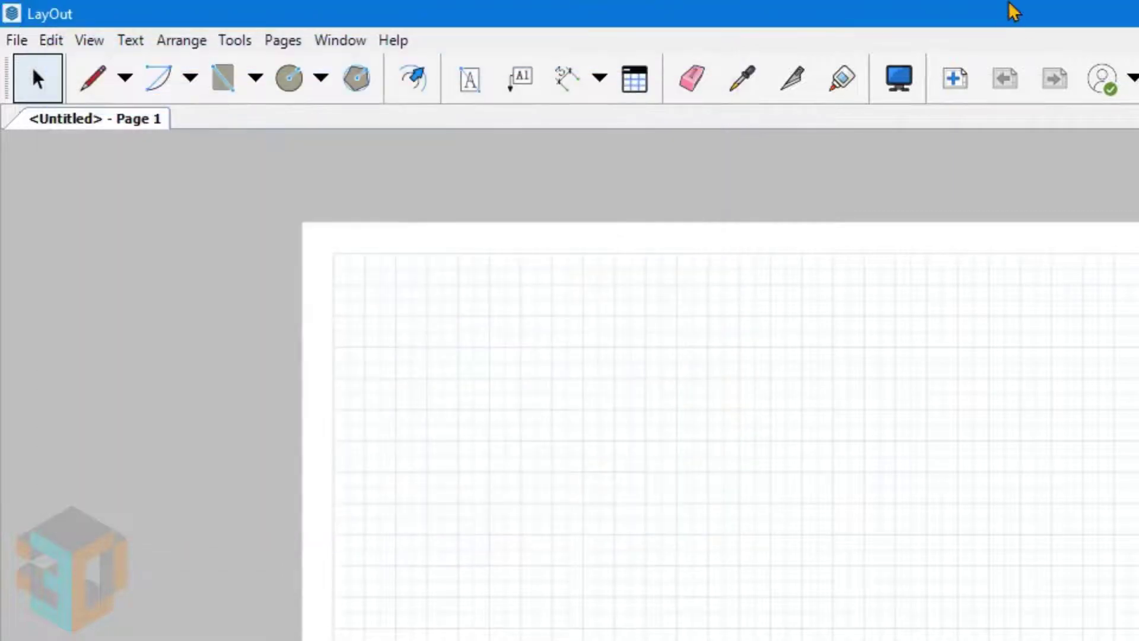
click(178, 42)
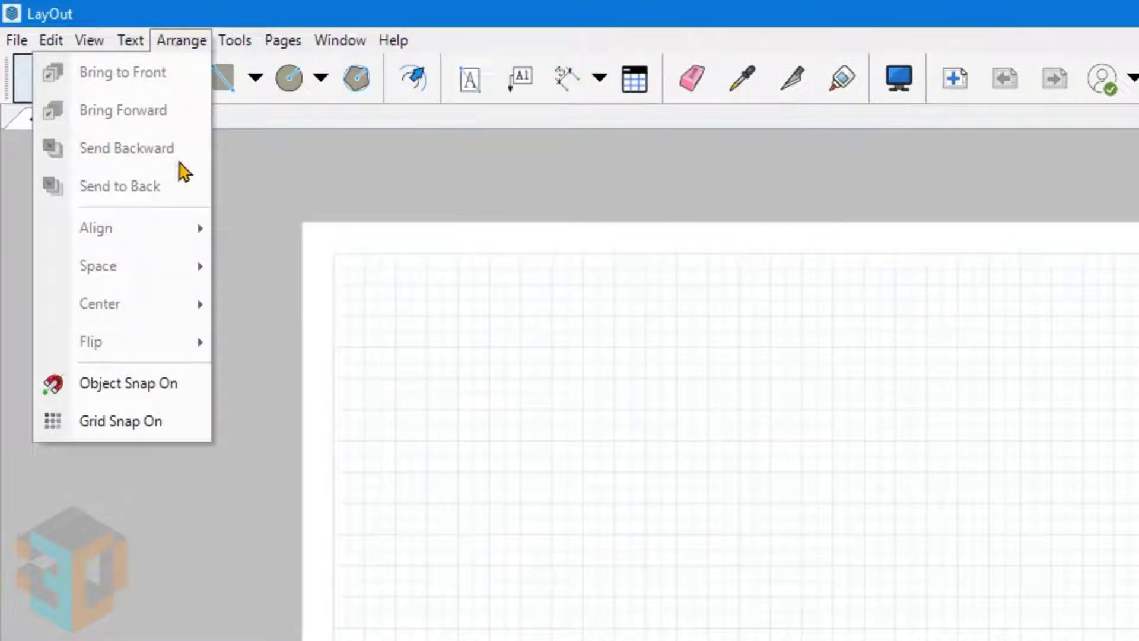
click(171, 420)
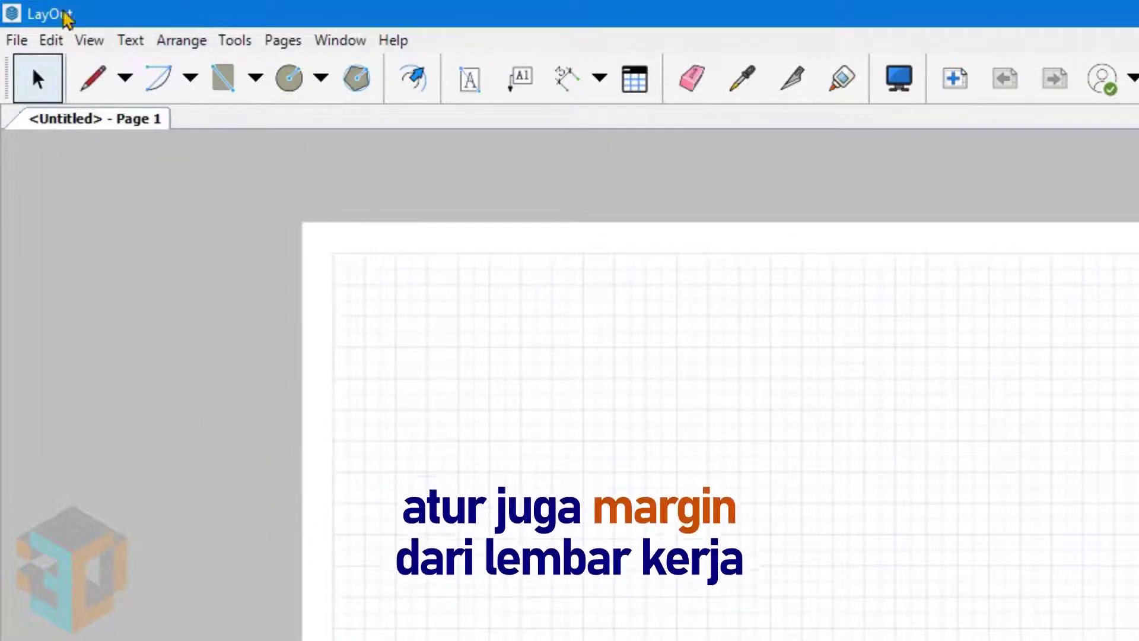
- Set the paper margins to 20 mm on the left and 10 mm on the other sides
click(12, 42)
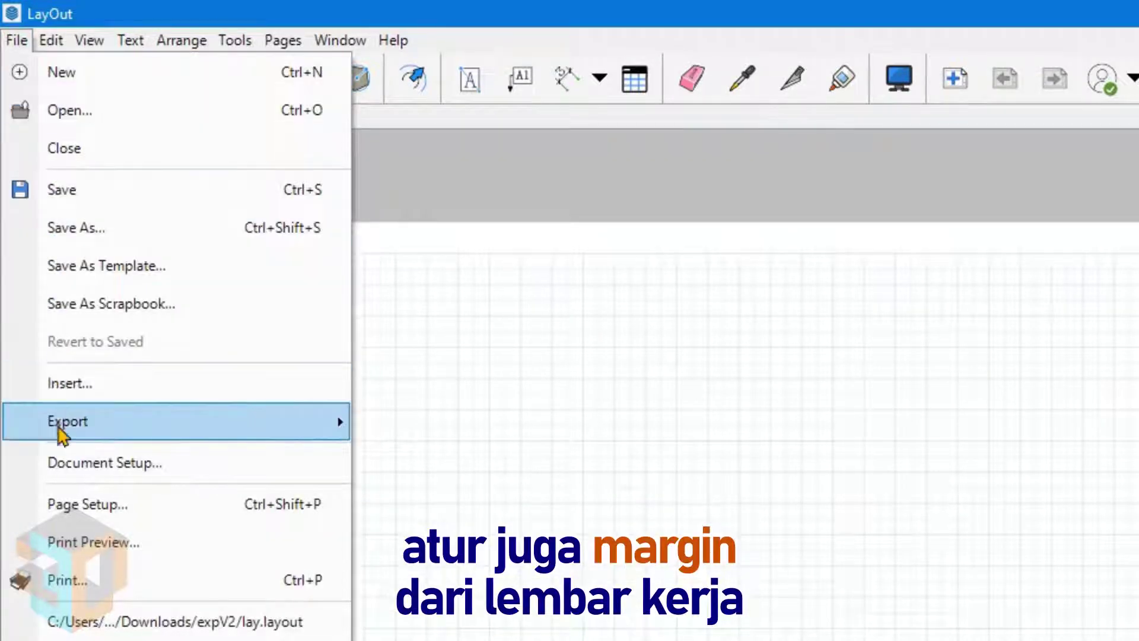
click(60, 465)
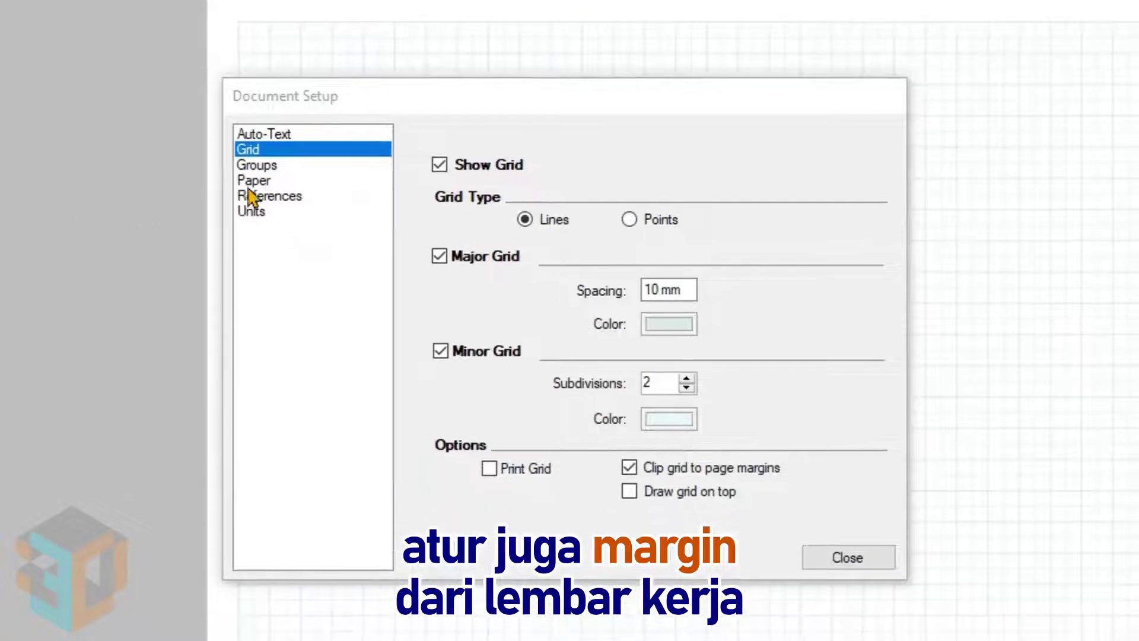
click(259, 181)
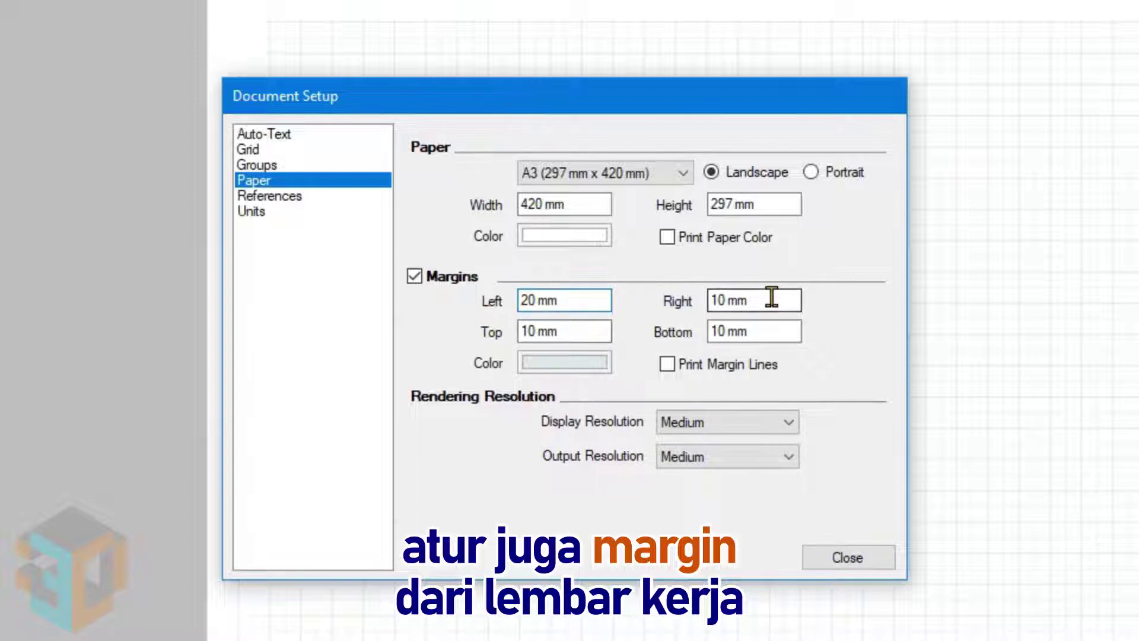
click(767, 338)
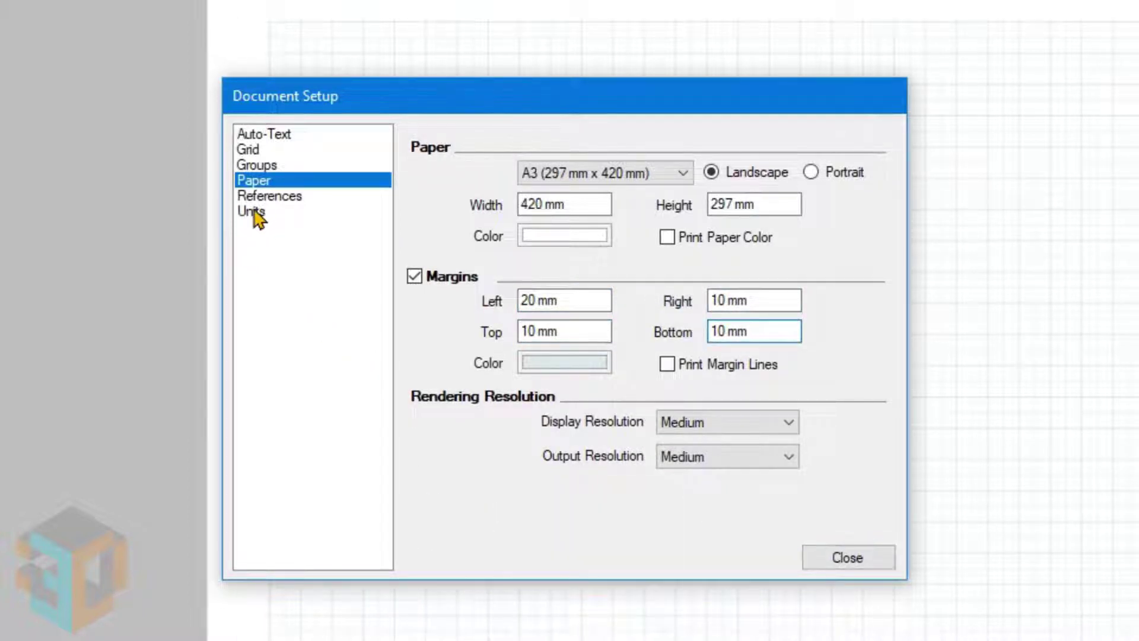
- Set length units to Centimeter with 0.1 cm precision
click(254, 214)
click(807, 193)
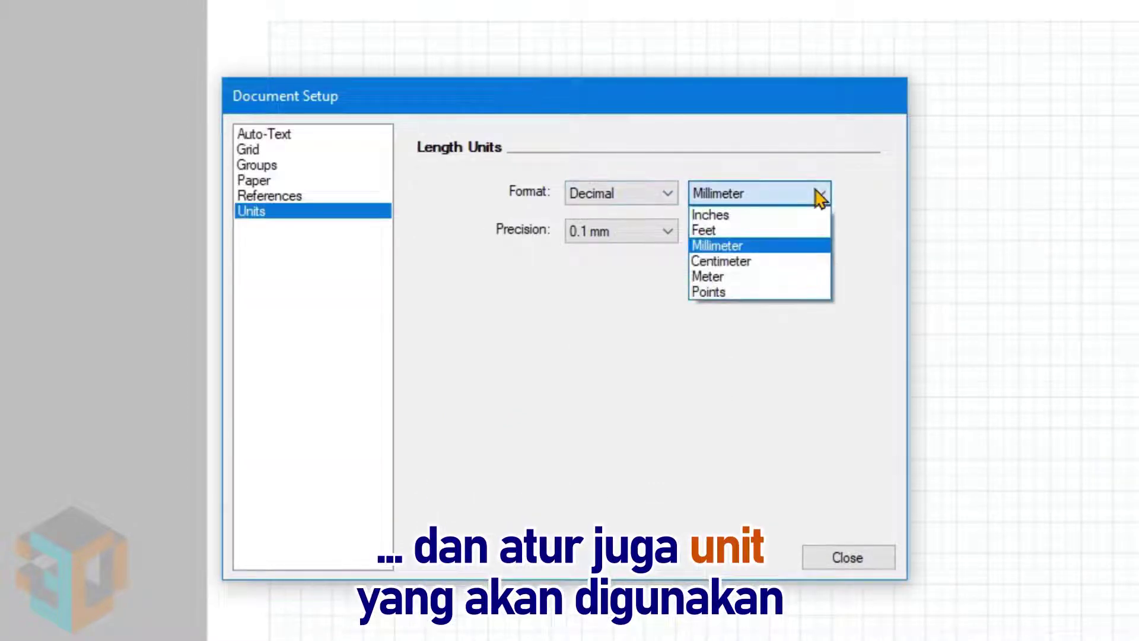
click(735, 261)
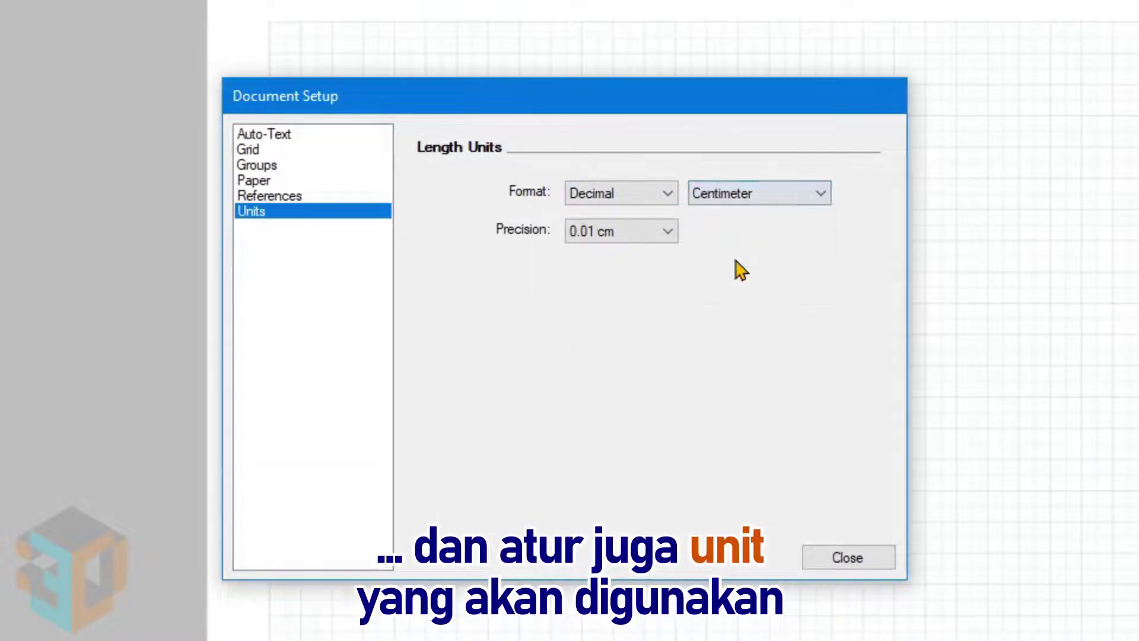
click(668, 232)
click(627, 268)
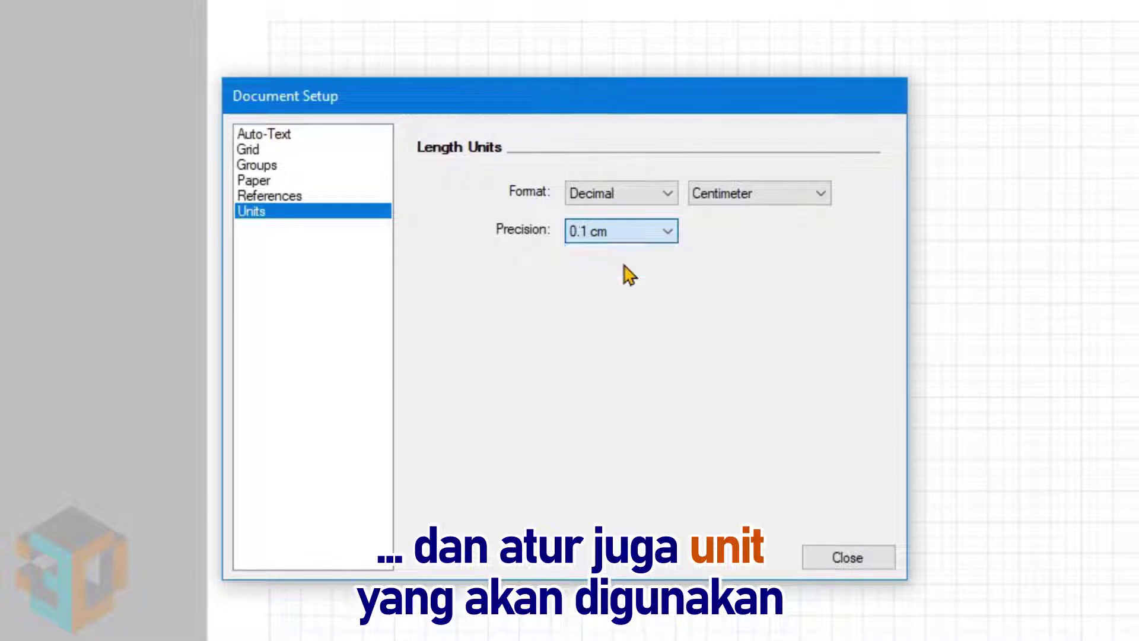
click(852, 558)
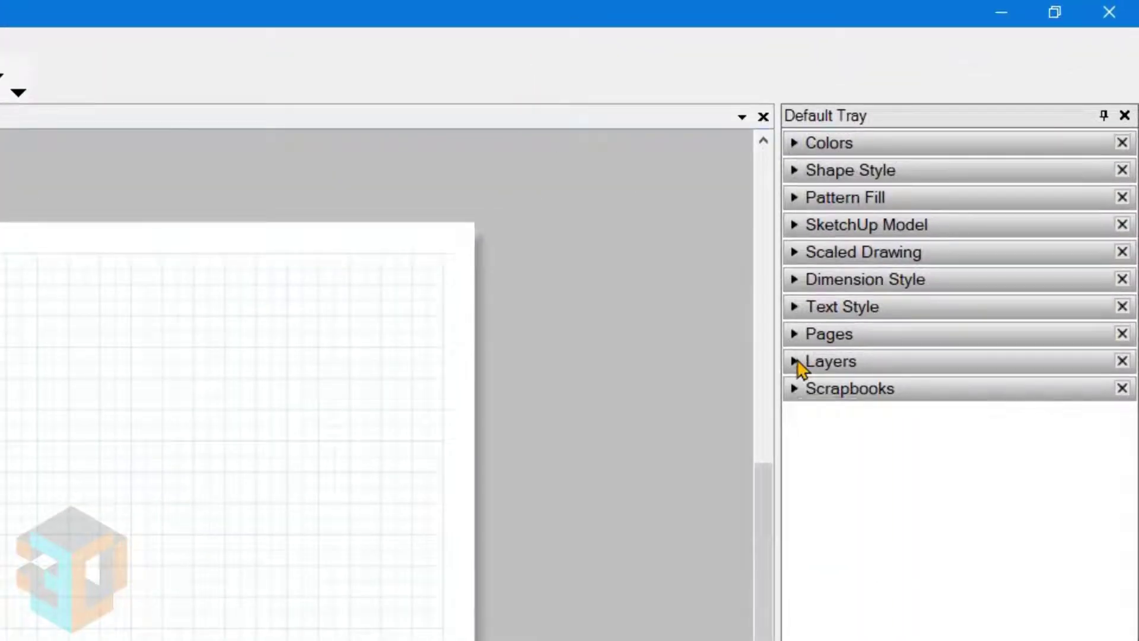
- Expand the Layers panel and activate the On Every Page layer
click(798, 363)
click(848, 452)
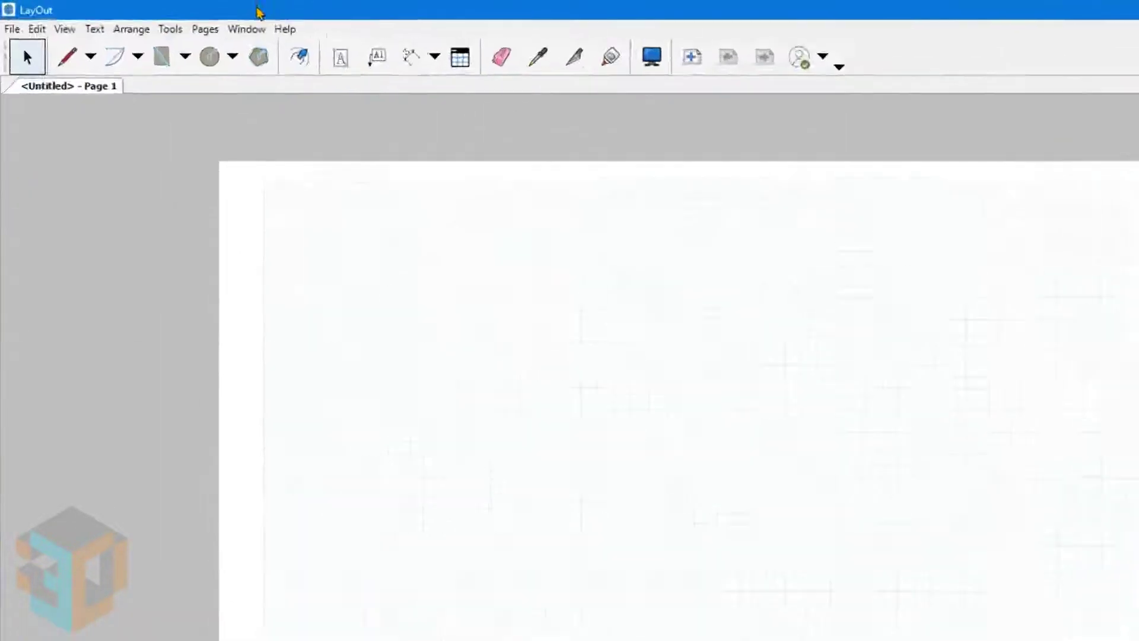
- Draw a 34 × 27.7 cm rectangle from the top-left margin corner
click(224, 79)
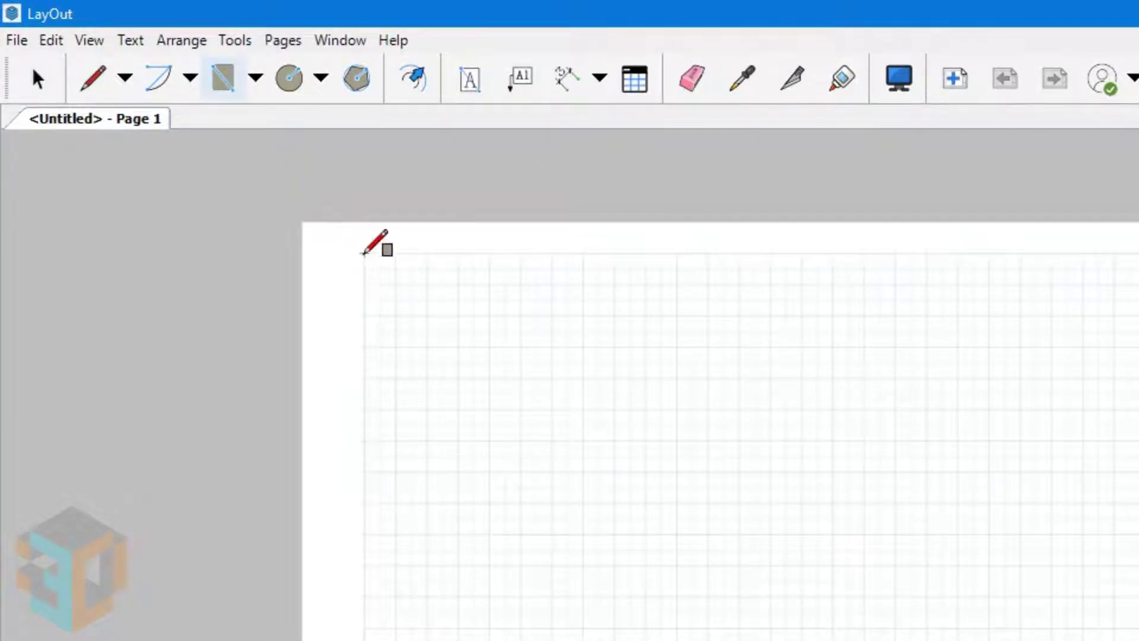
click(364, 253)
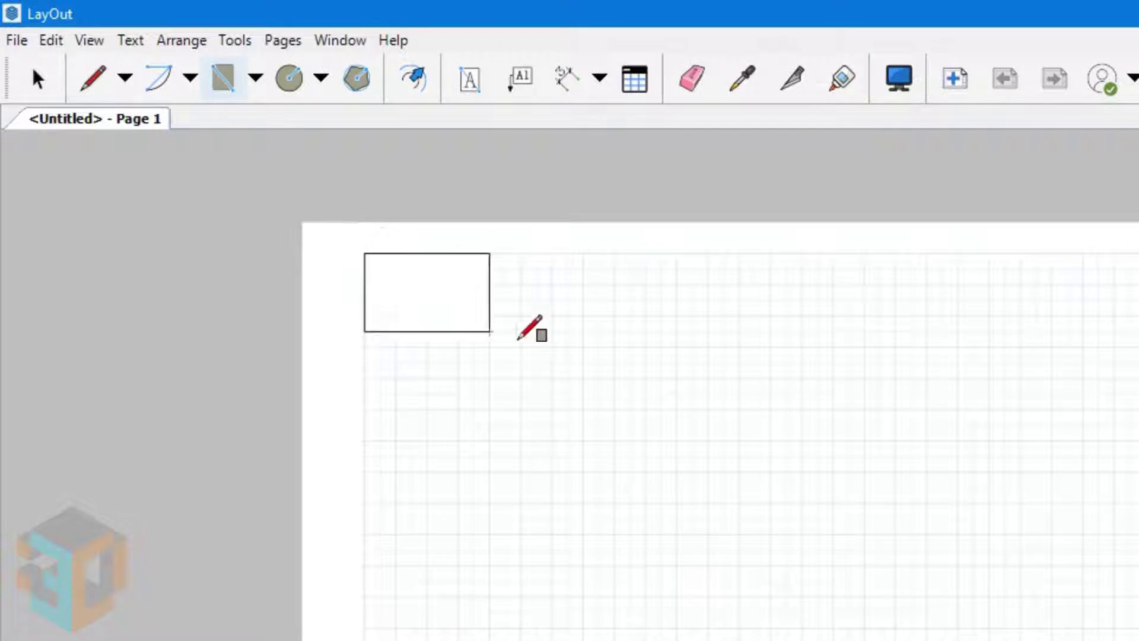
text(34)
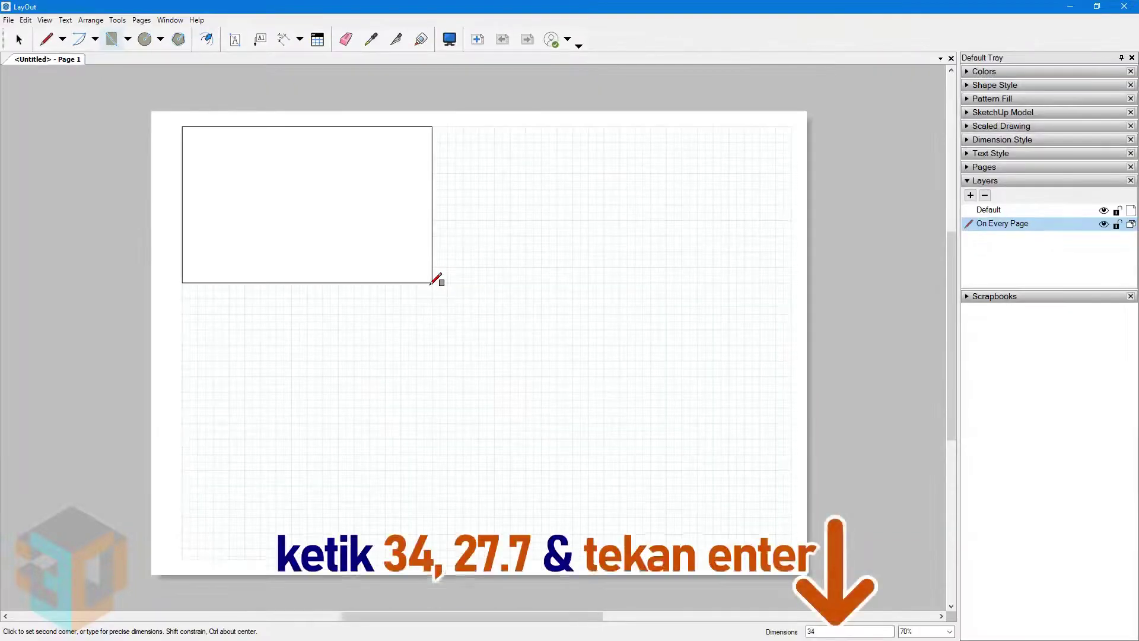
text(.)
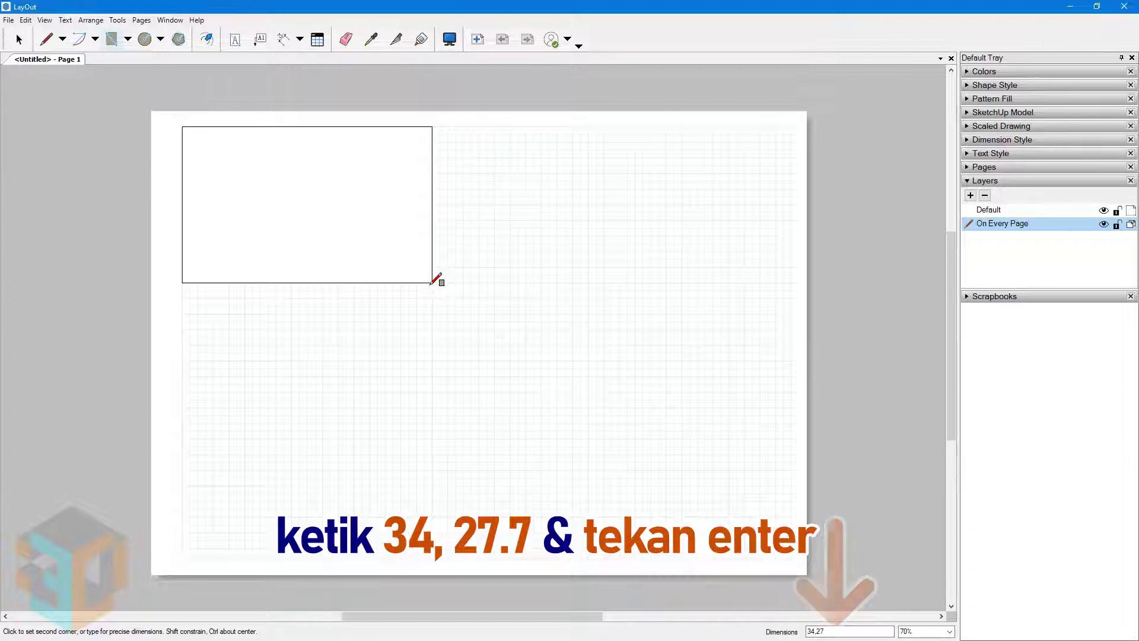
text(7.7)
key(Return)
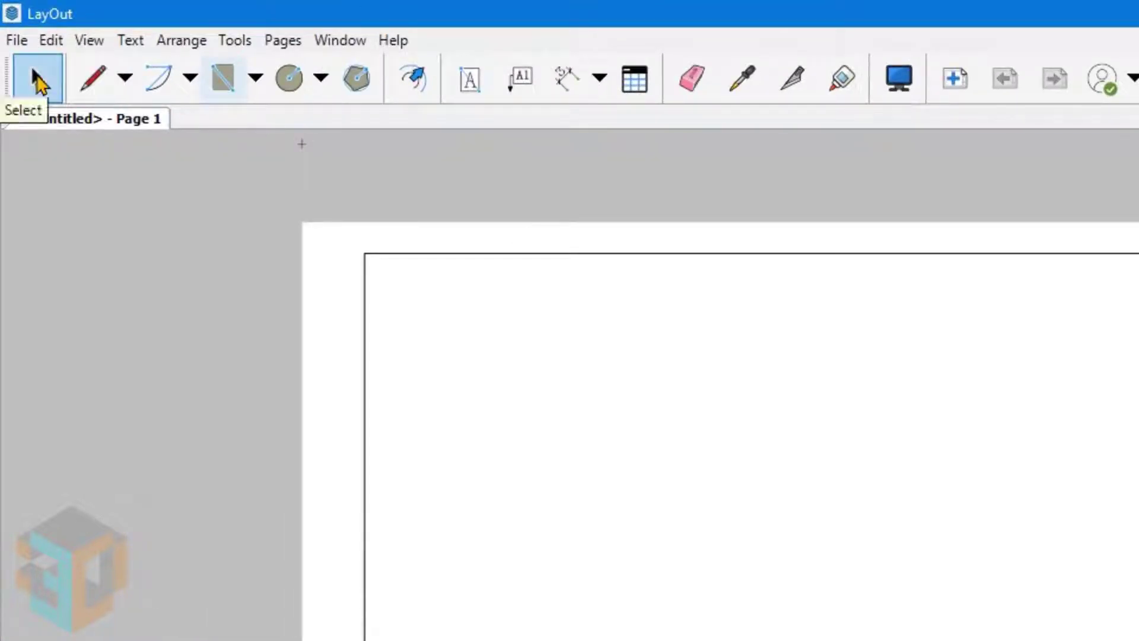
- Remove the border rectangle's white fill and give its outline a 2 pt stroke
click(36, 78)
click(777, 340)
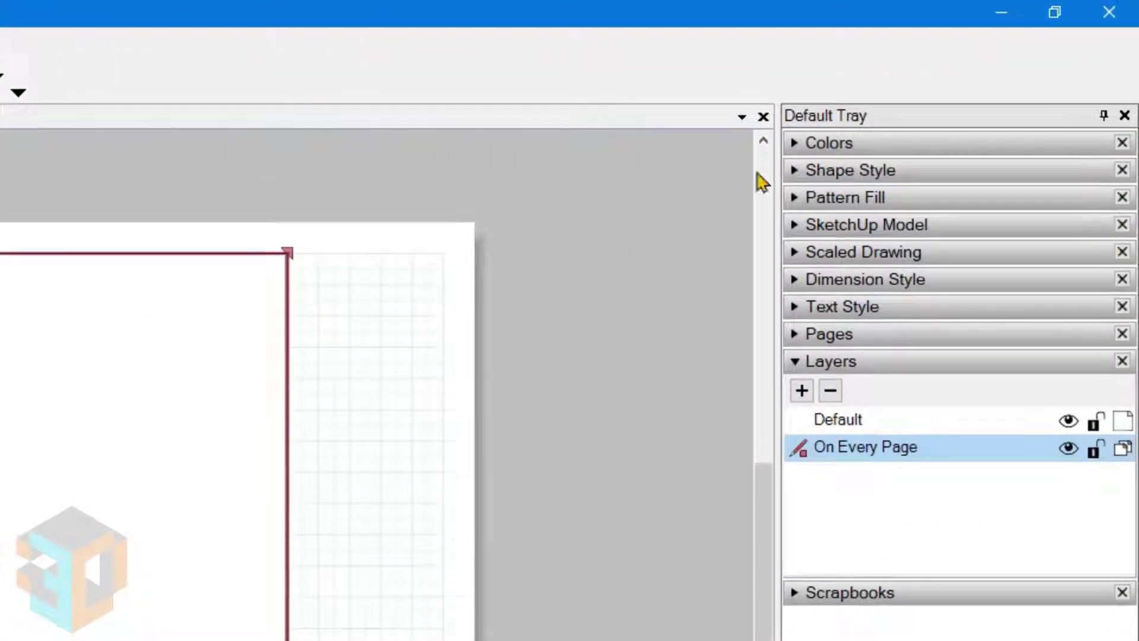
click(795, 172)
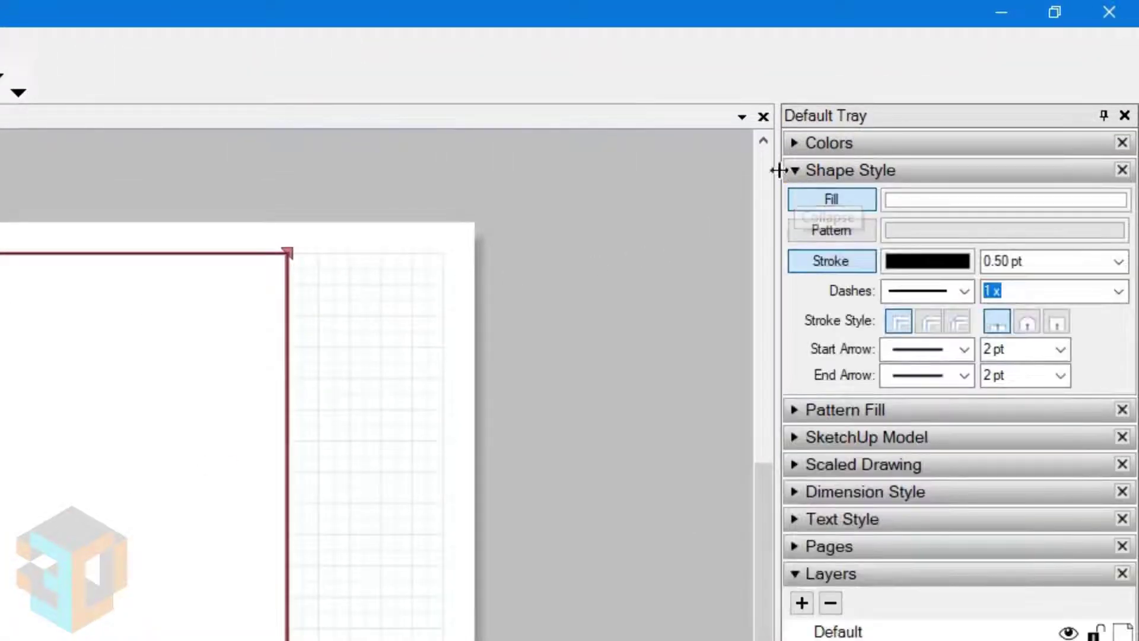
click(830, 198)
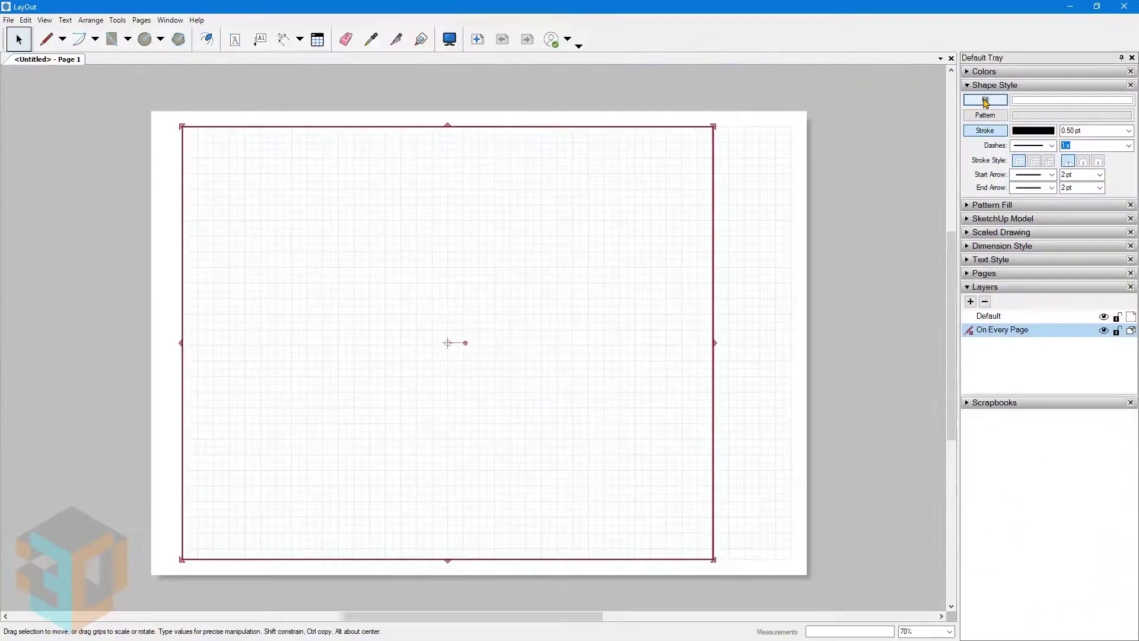
click(833, 130)
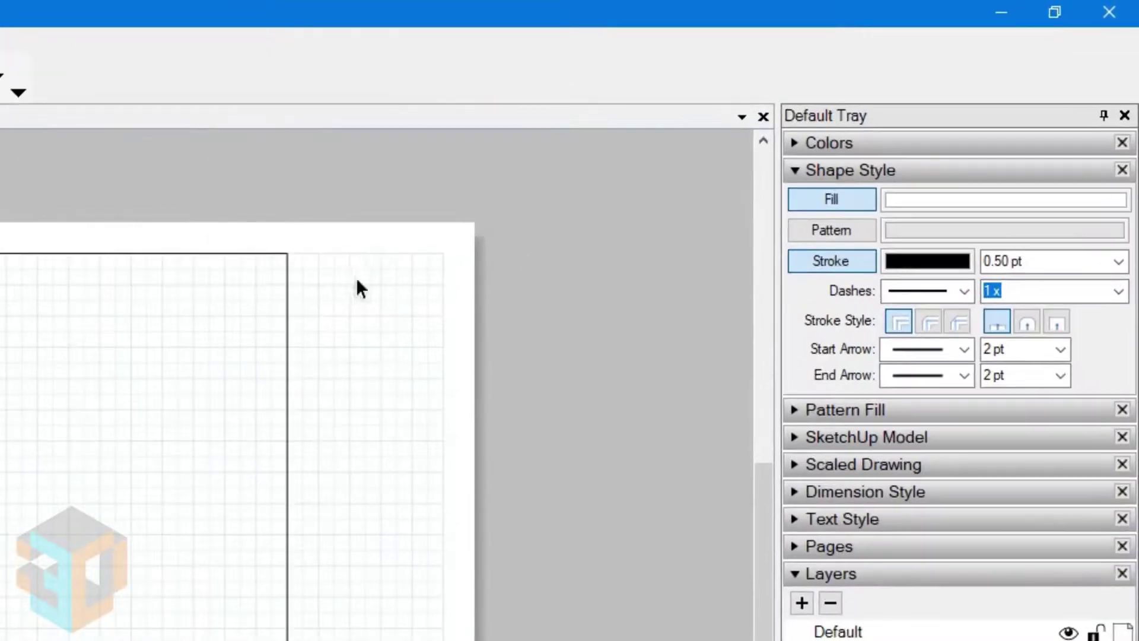
click(288, 265)
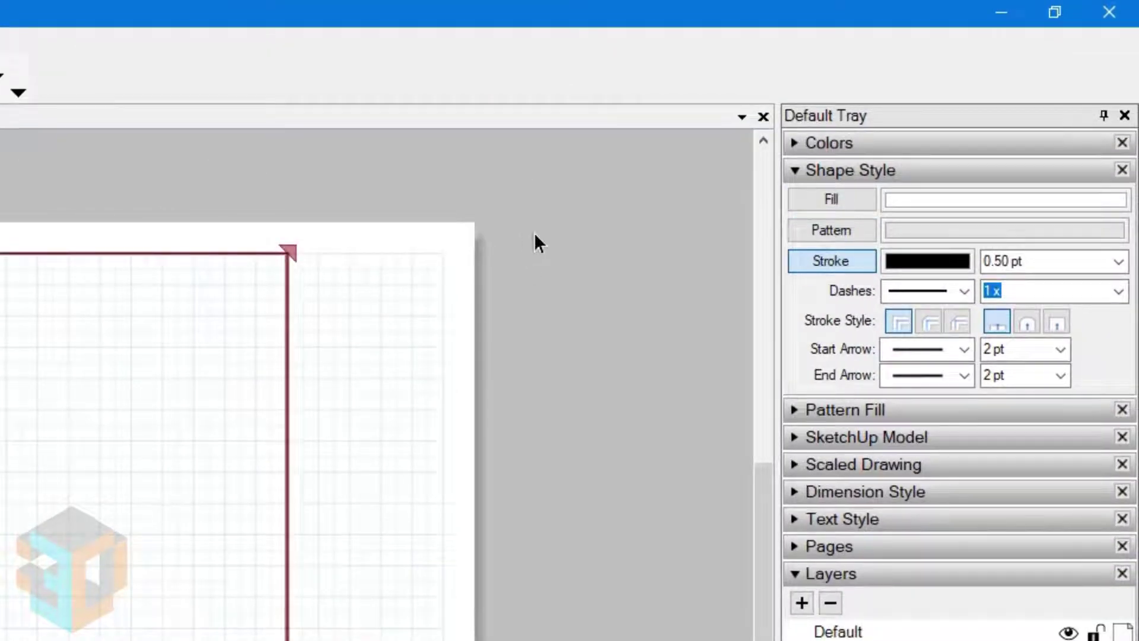
click(1117, 262)
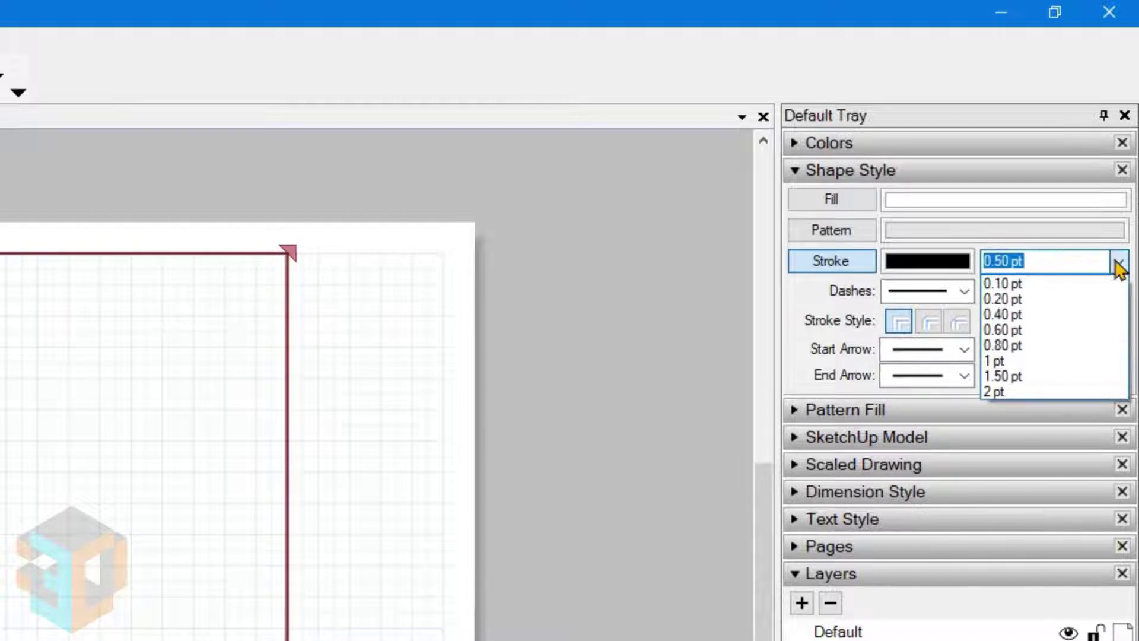
click(1016, 391)
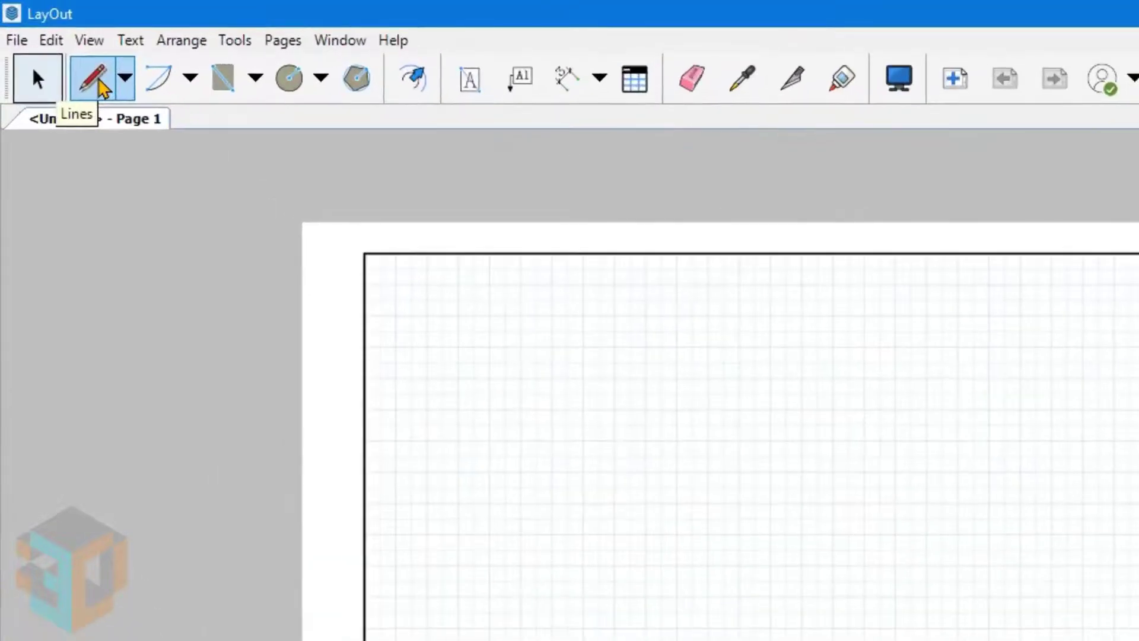
- Draw the strip's top line and a second 4.5 cm line lower down
click(99, 81)
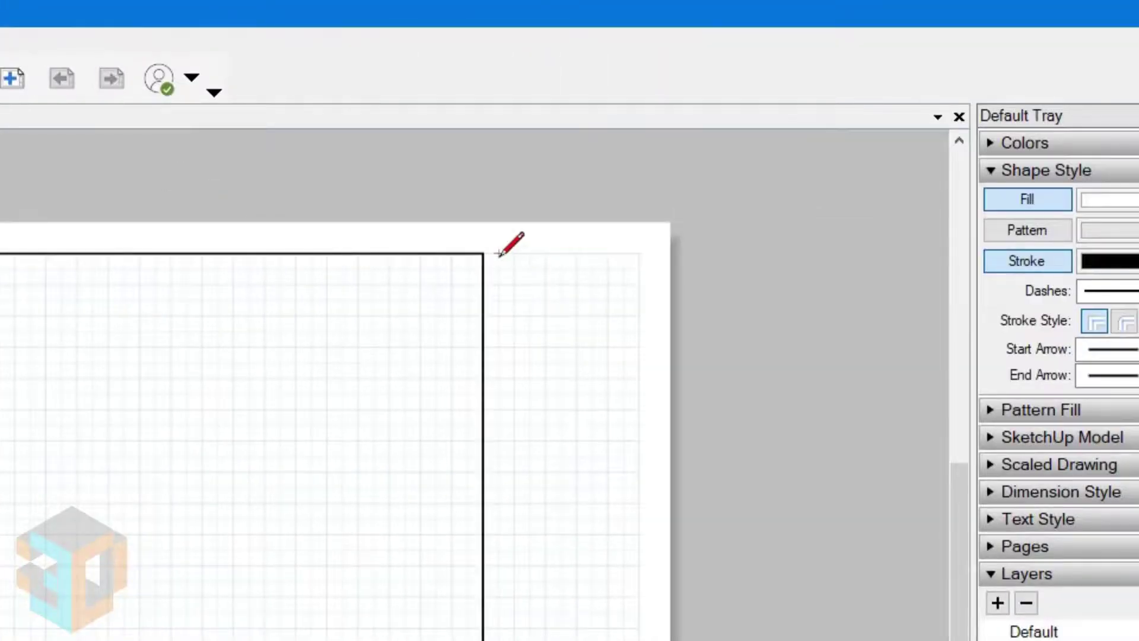
click(498, 254)
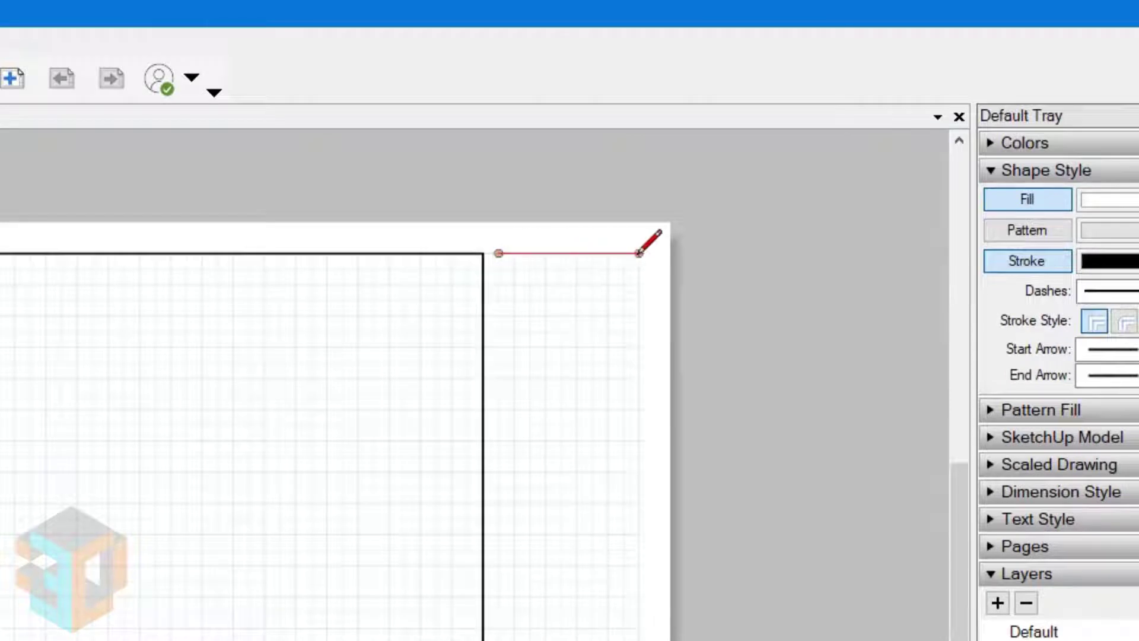
click(638, 253)
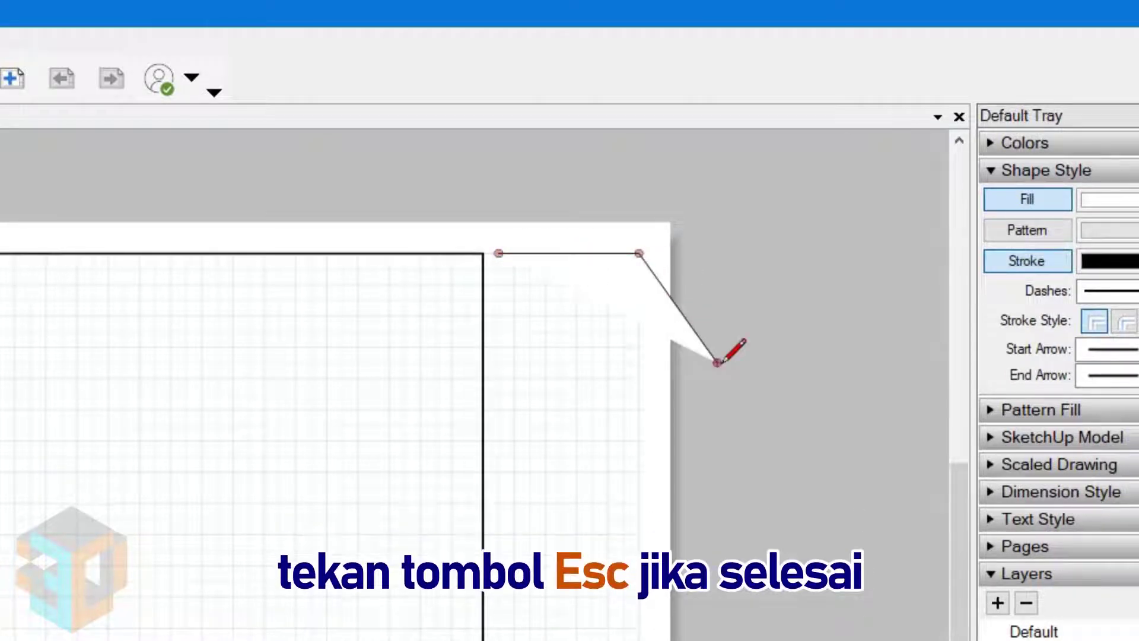
key(Escape)
key(Escape)
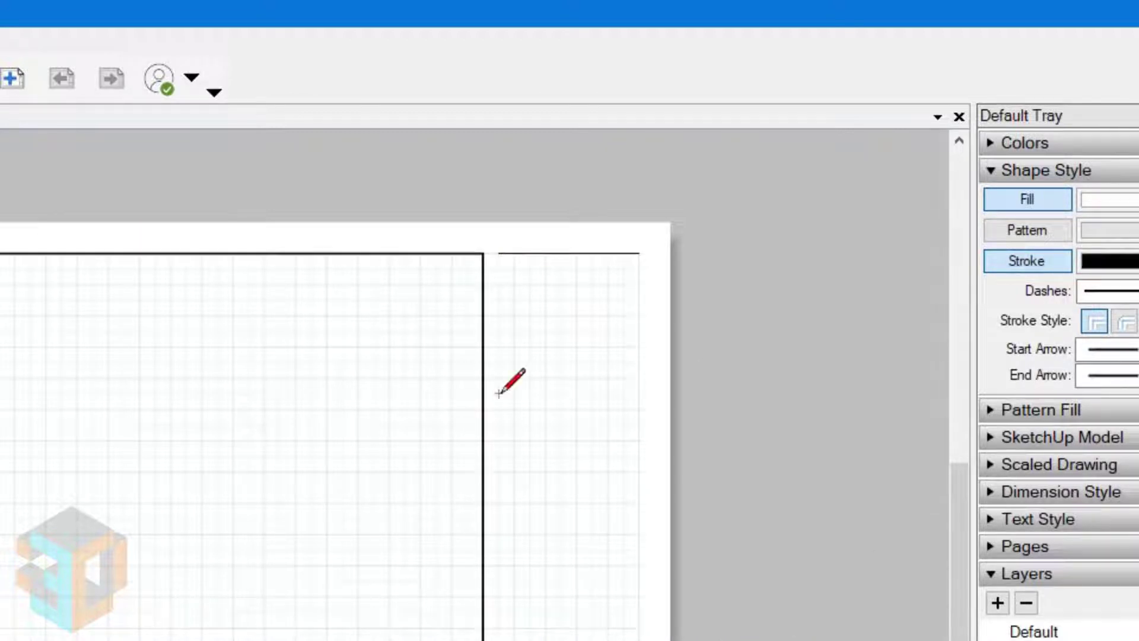
click(499, 393)
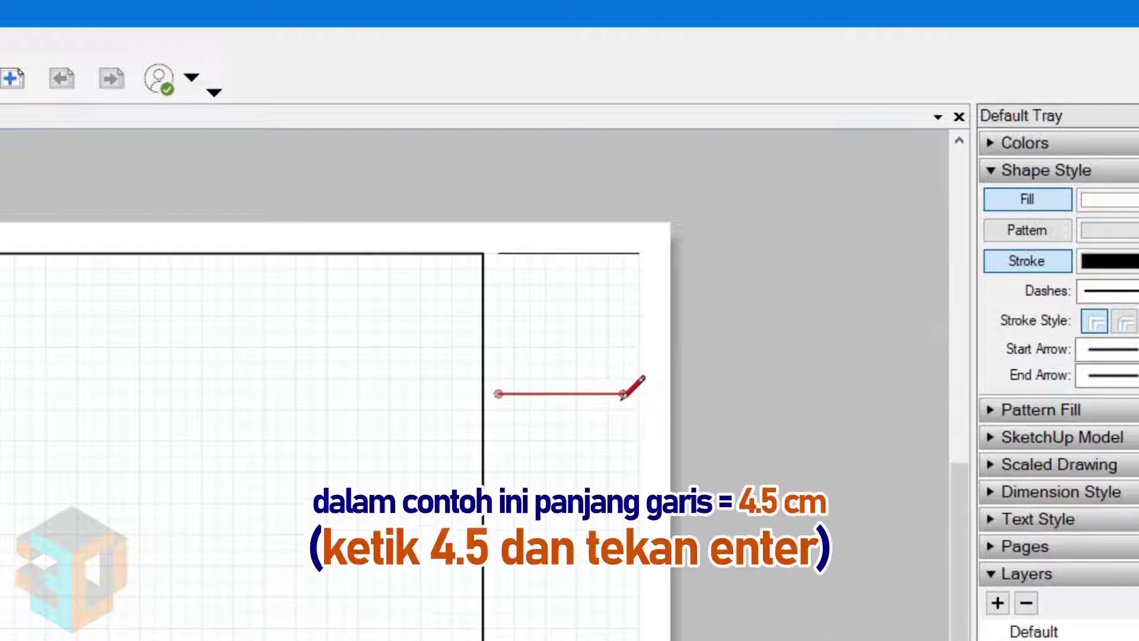
text(4.5)
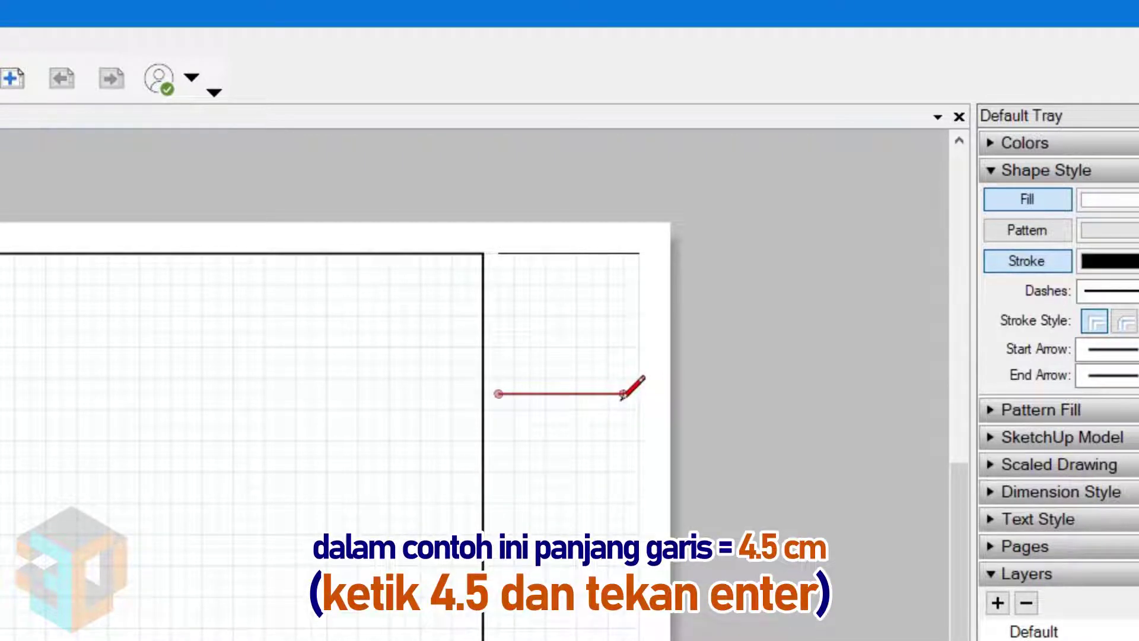
key(Return)
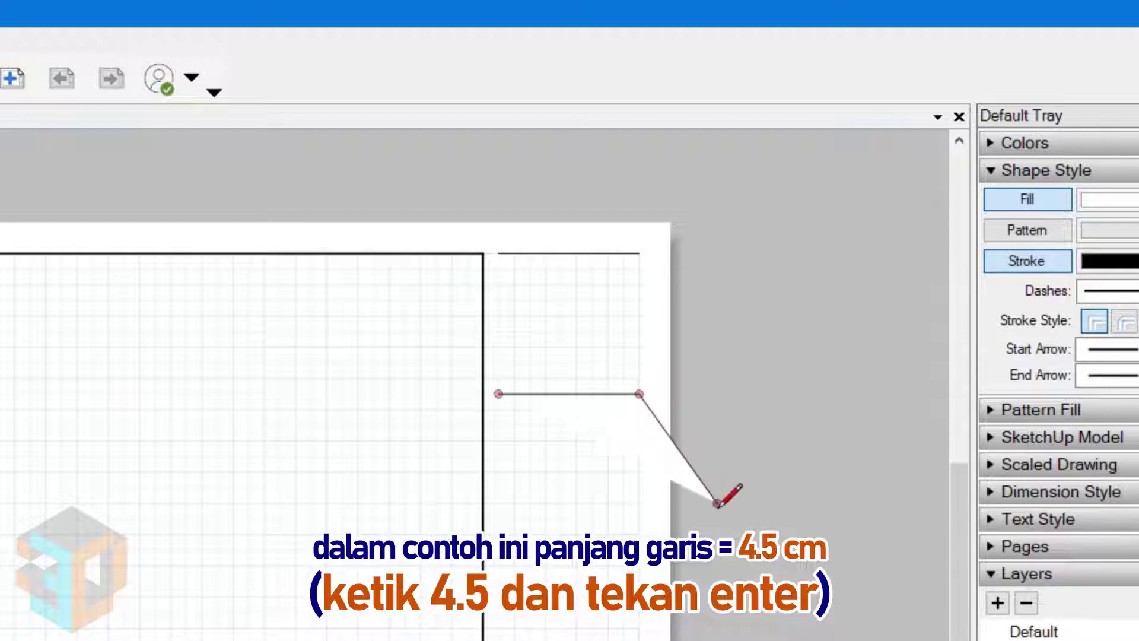
key(Escape)
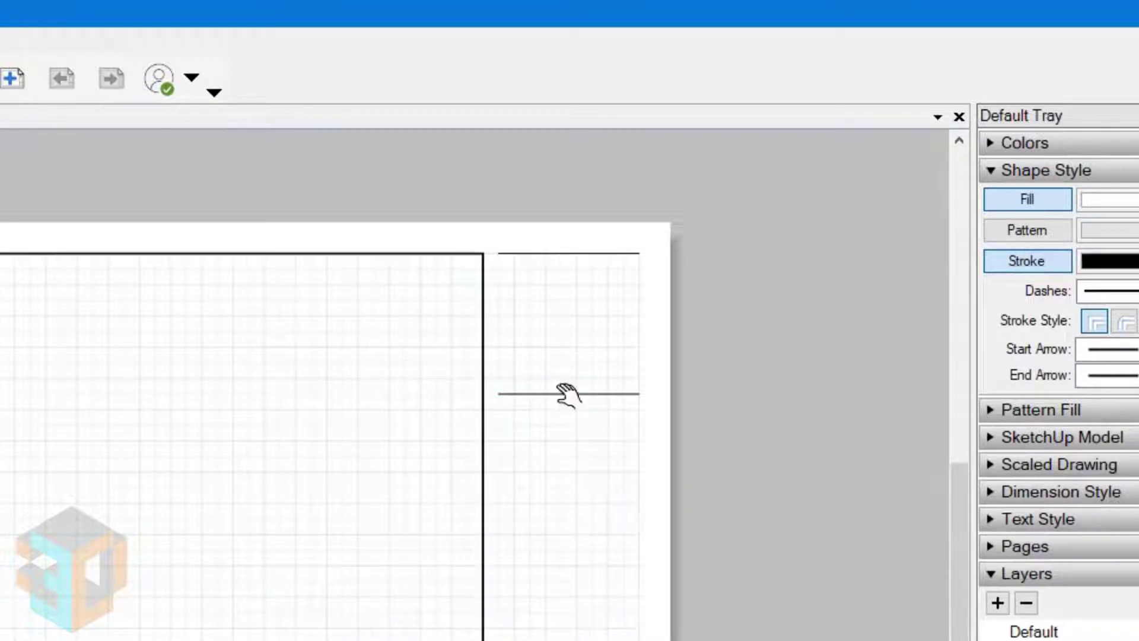
- Thicken the 4.5 cm line into a 25 pt black bar
click(564, 393)
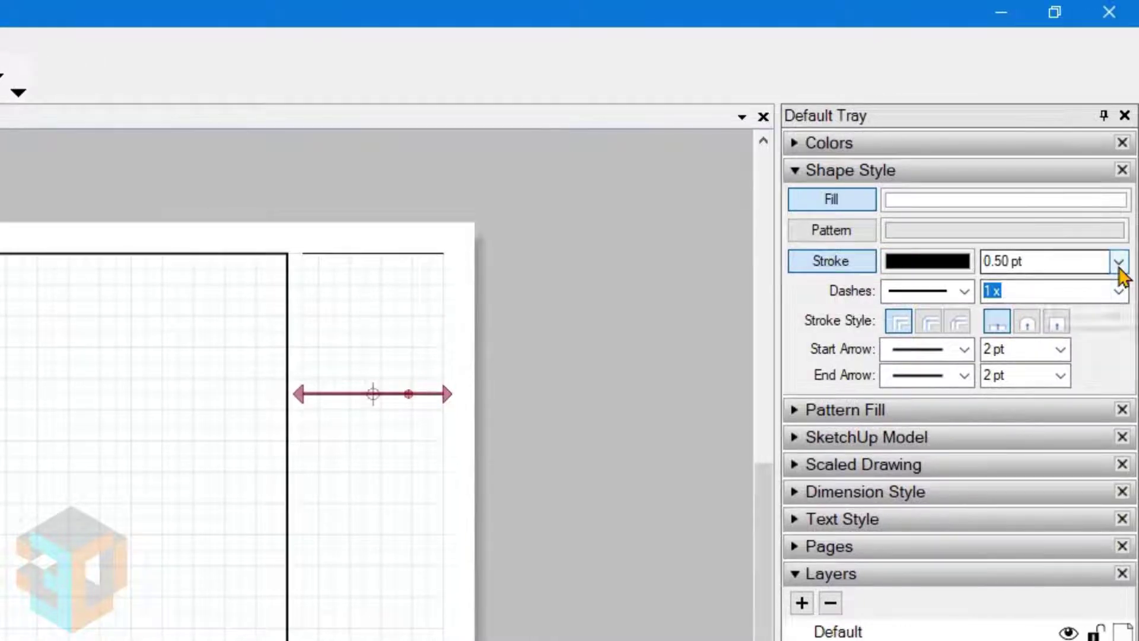
click(1058, 267)
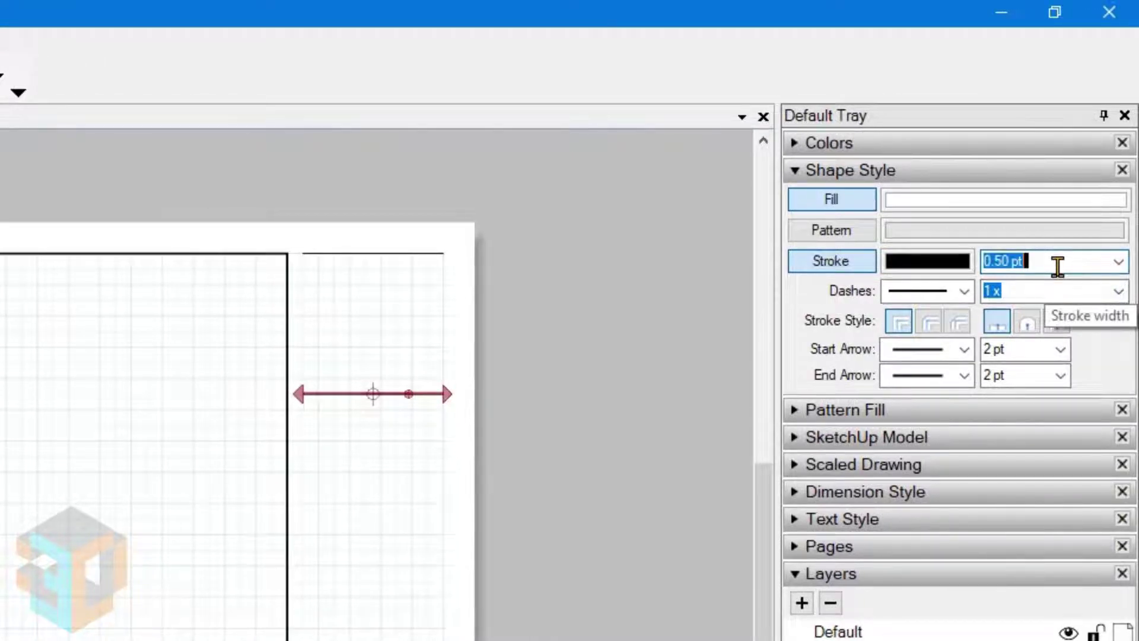
text(25)
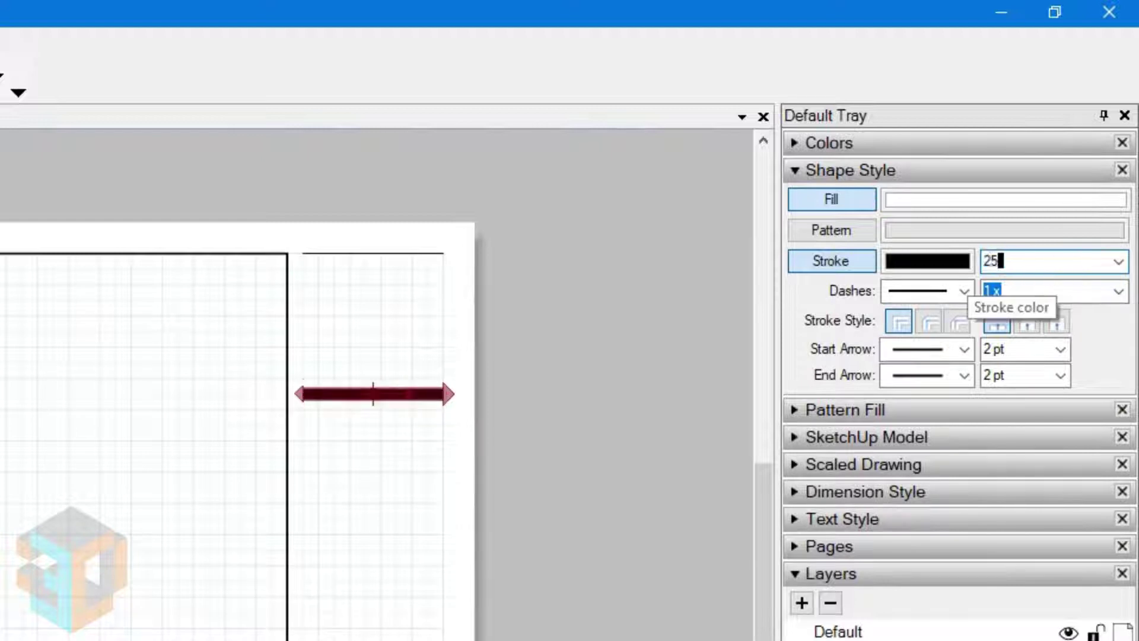
key(Return)
click(598, 436)
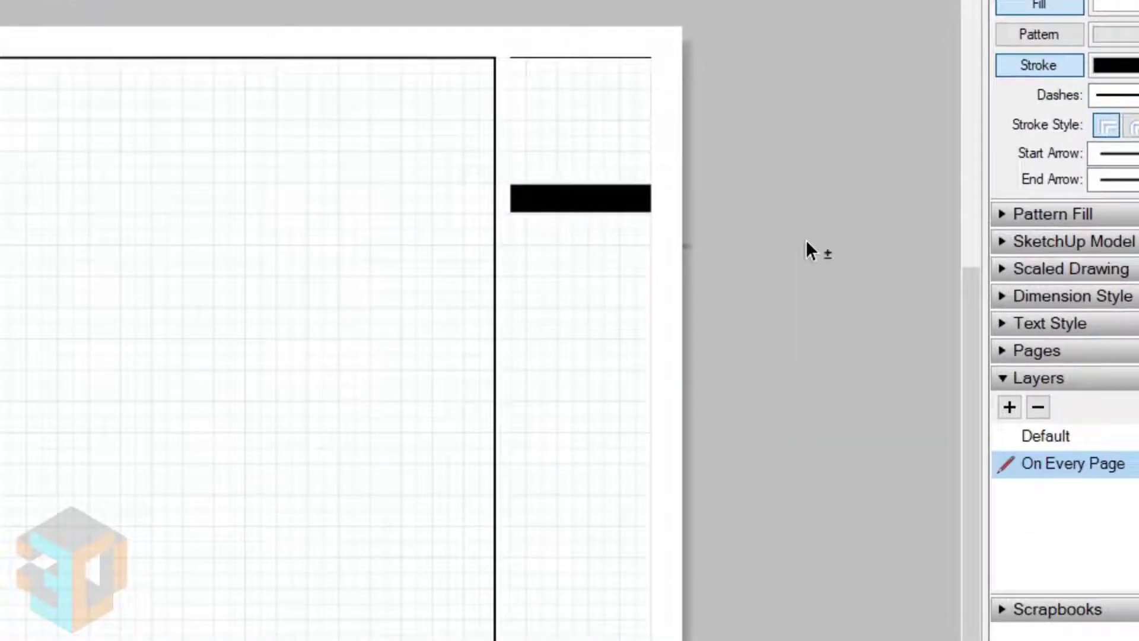
- Copy the top line 13 cm down, then duplicate that copy just below it
click(538, 58)
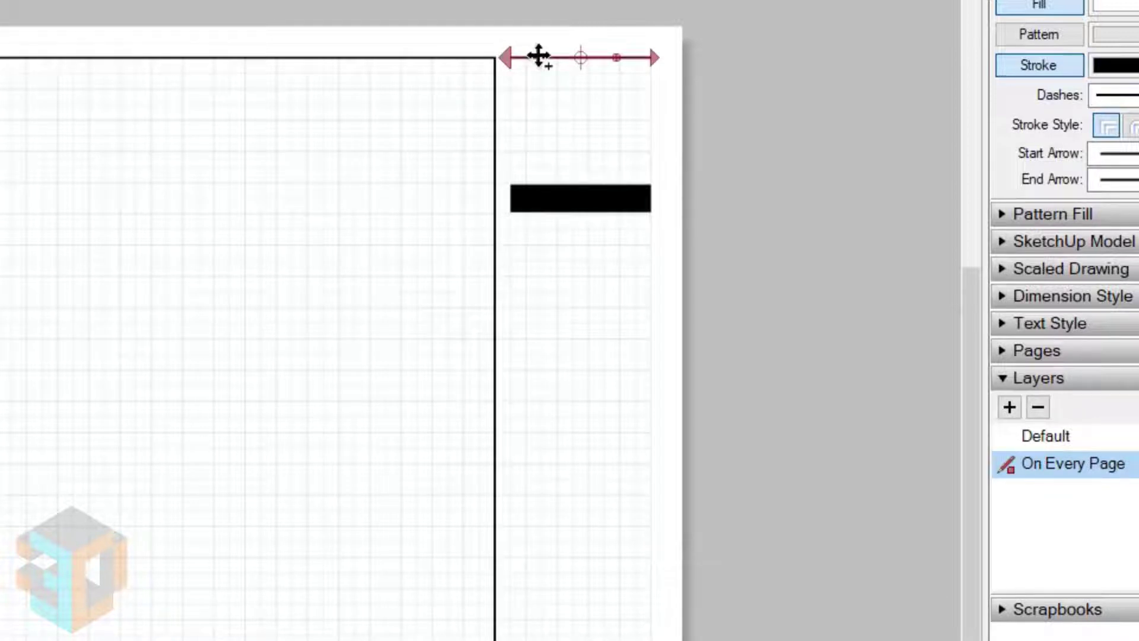
ctrl+drag(538, 57, 538, 260)
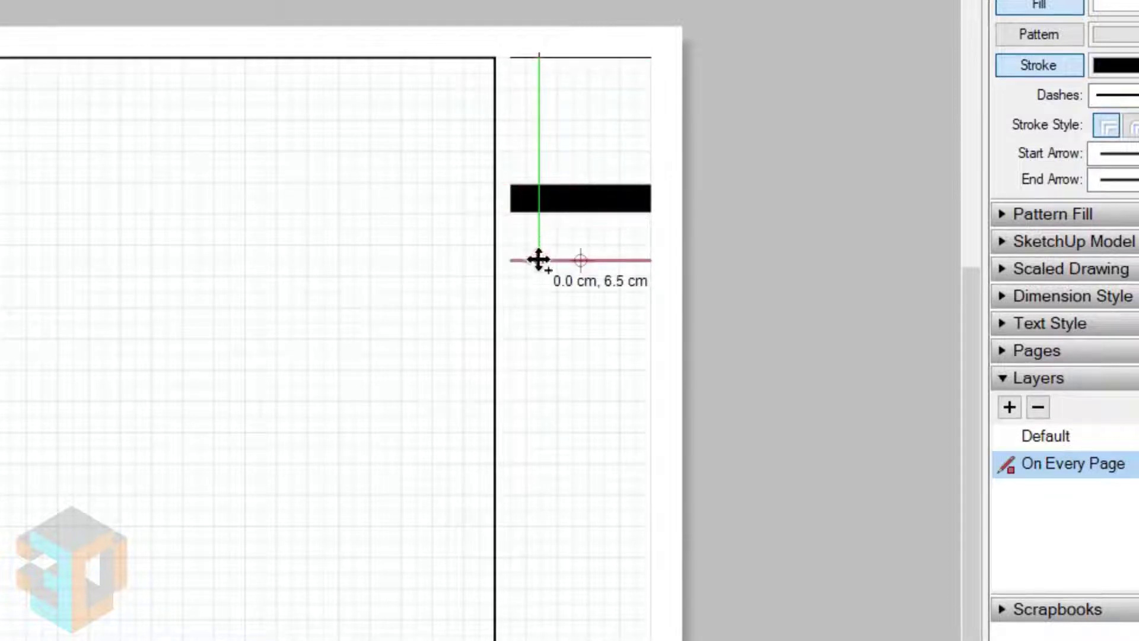
ctrl+drag(538, 259, 538, 307)
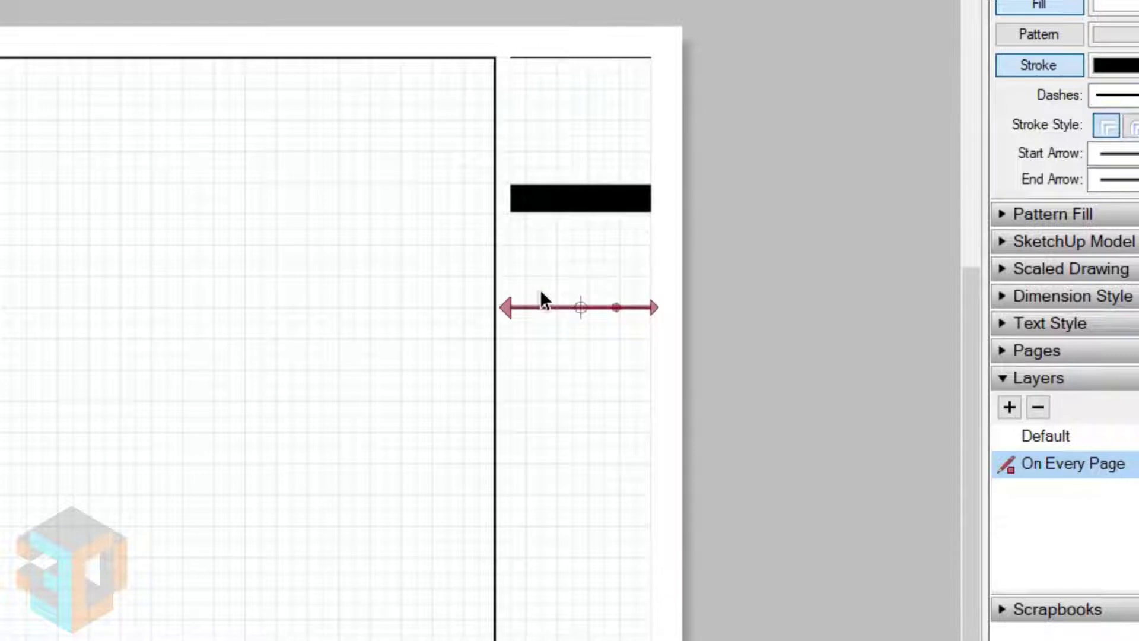
text(13)
key(Return)
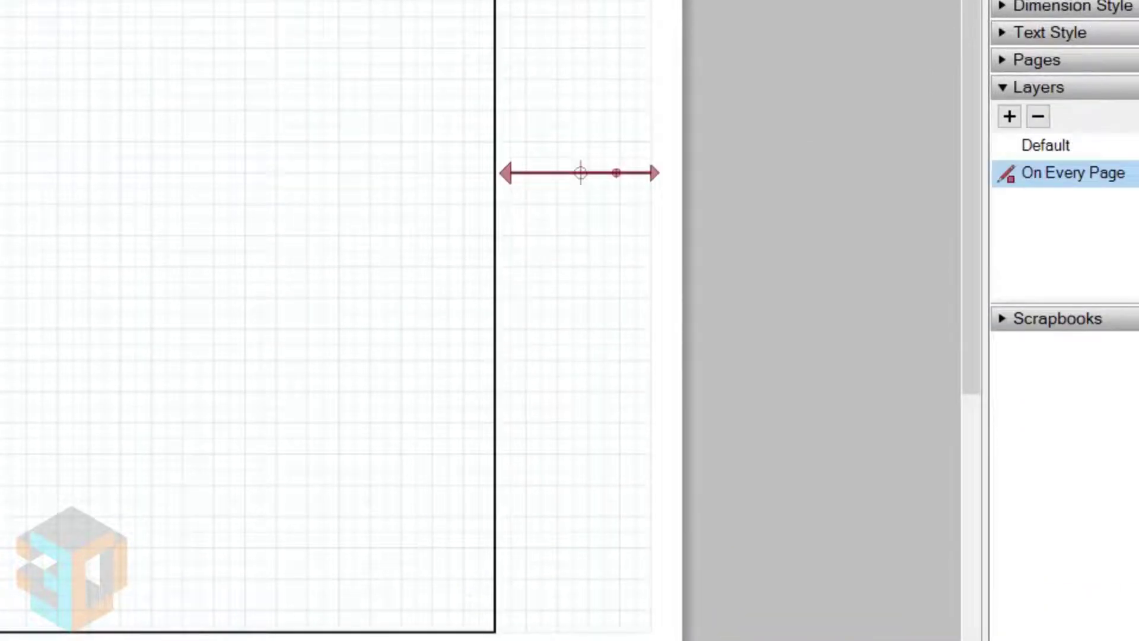
click(762, 47)
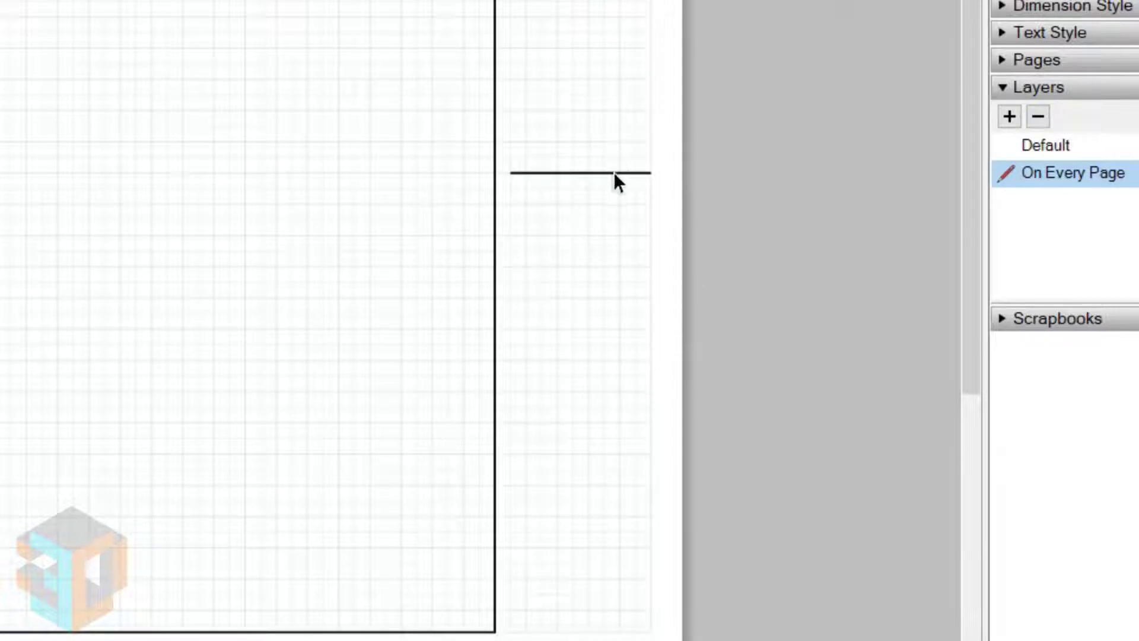
click(636, 172)
ctrl+drag(636, 170, 639, 219)
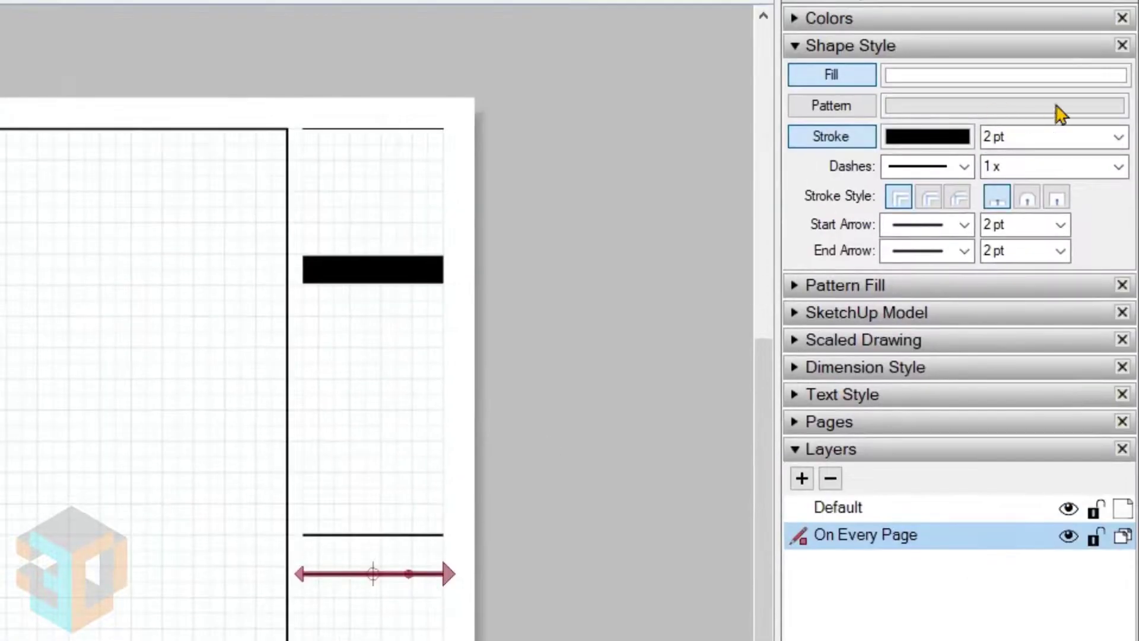
- Make the copy 0.5 pt and array it into 7 lines spaced 0.75 cm apart
click(1119, 136)
text(.)
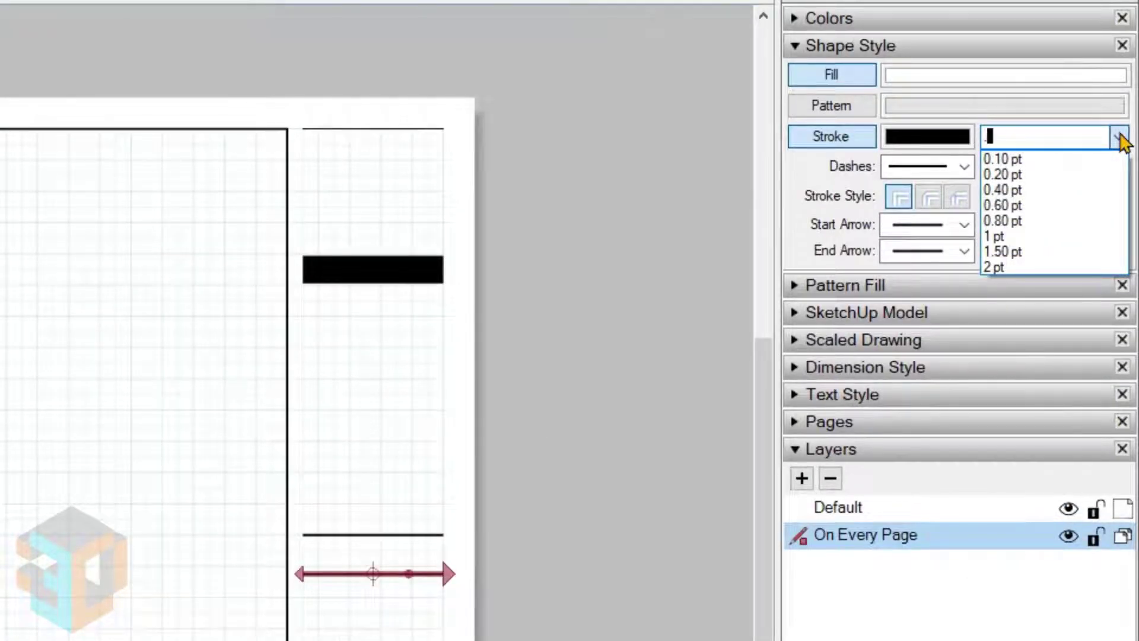
text(5)
key(Return)
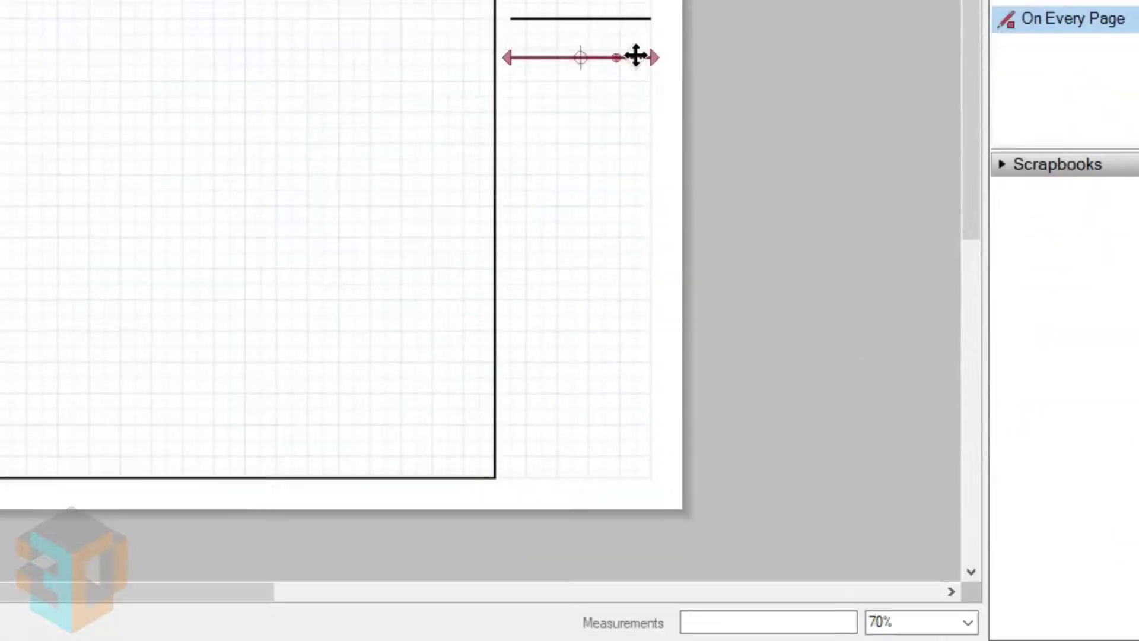
drag(636, 55, 635, 101)
text(0.75)
key(Return)
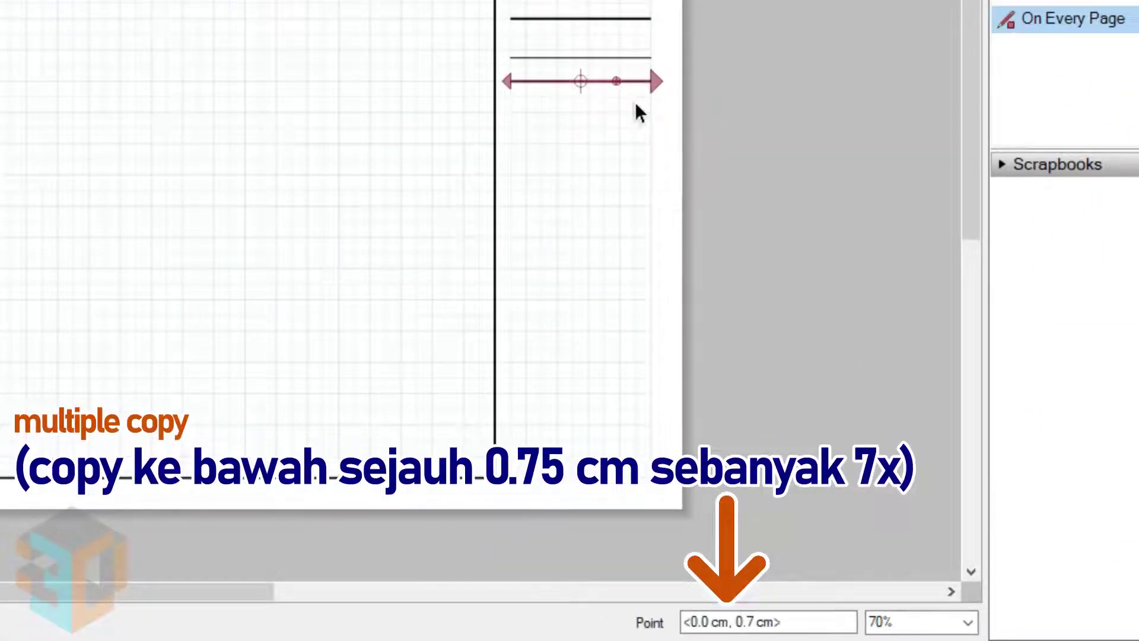
text(7x)
key(Return)
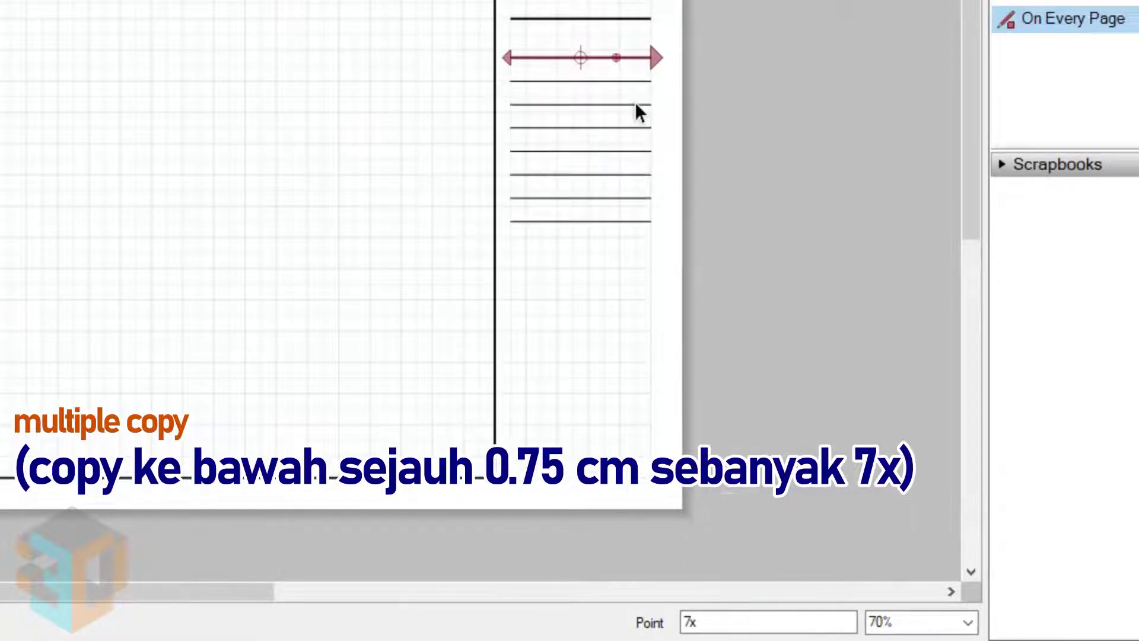
- Copy the bottom line 1.25 cm down, then 2.25 cm further, divided into 3 spaces
click(644, 223)
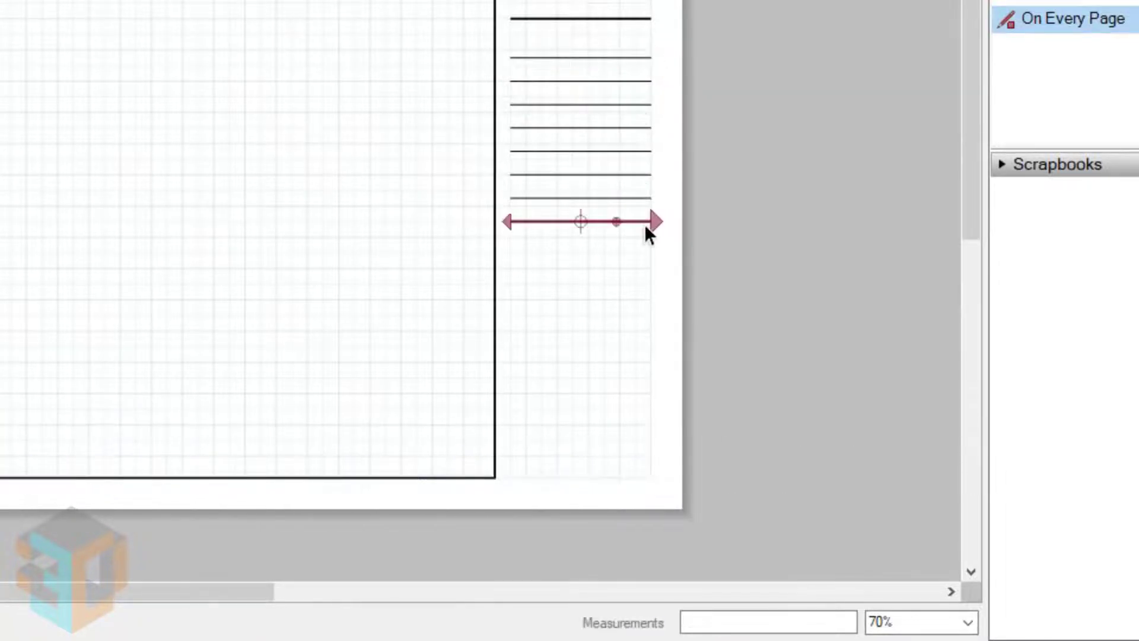
ctrl+drag(631, 220, 631, 272)
text(1)
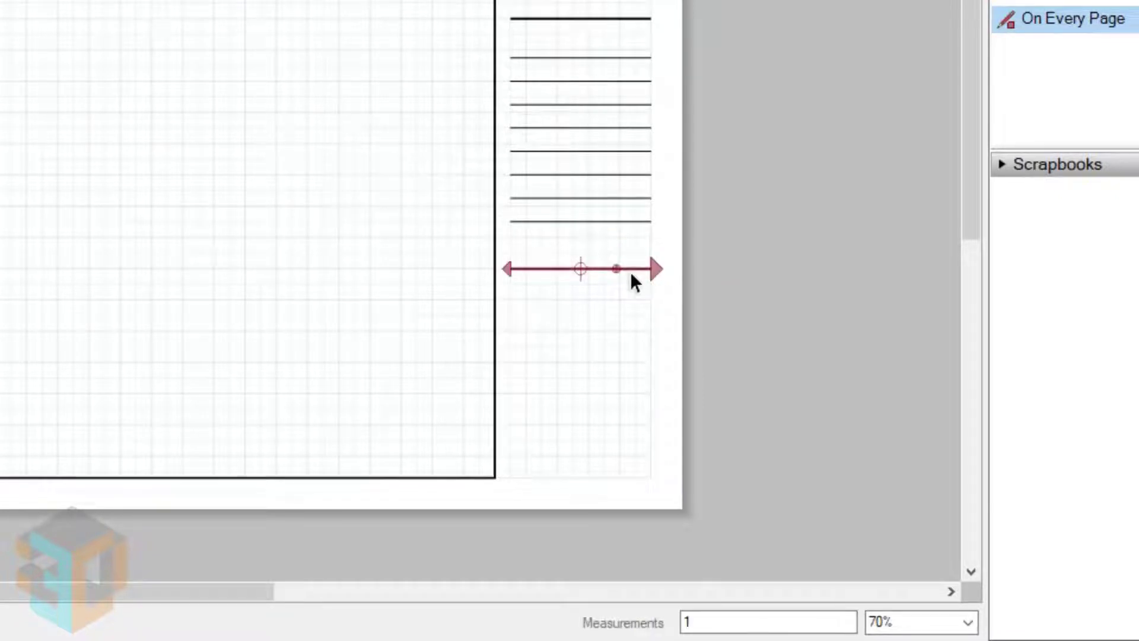
text(.25)
key(Return)
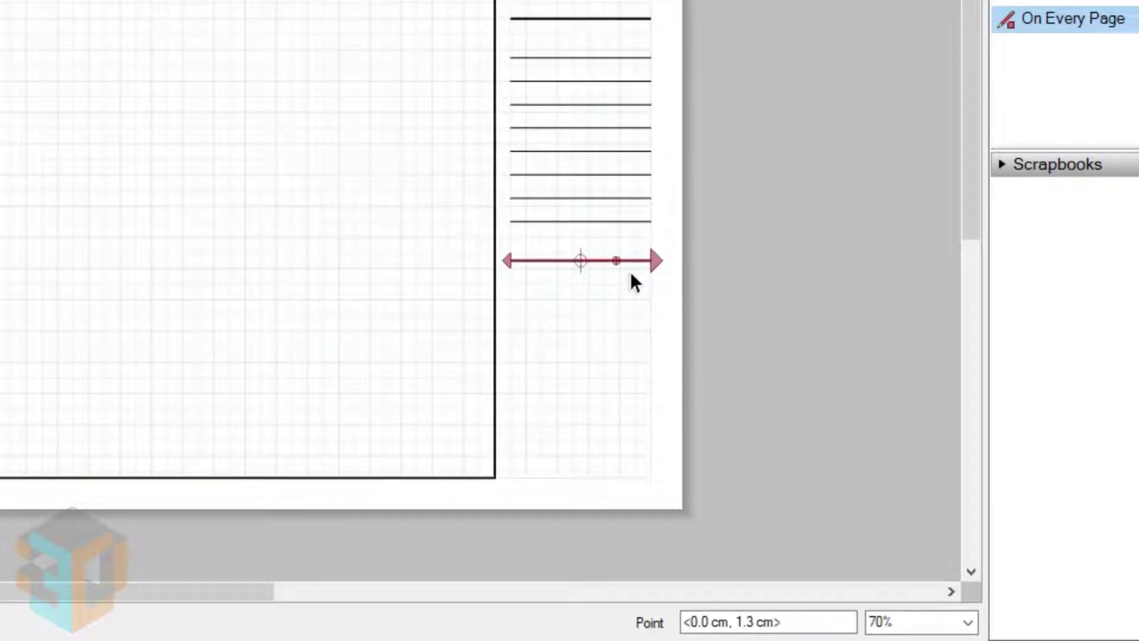
ctrl+drag(640, 258, 643, 347)
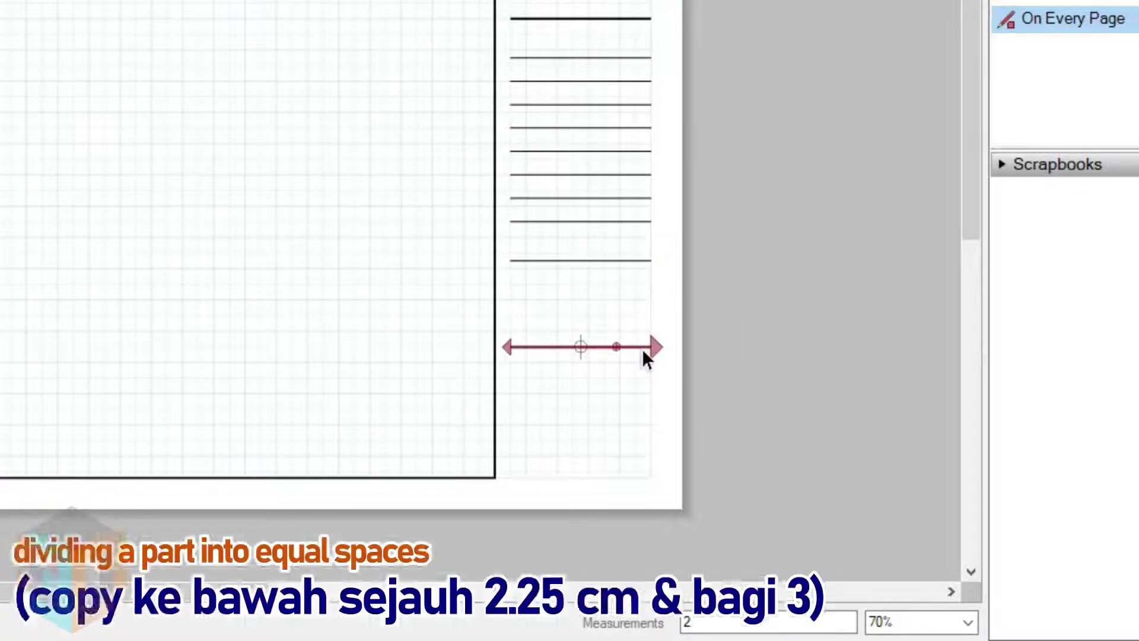
text(2.25)
key(Return)
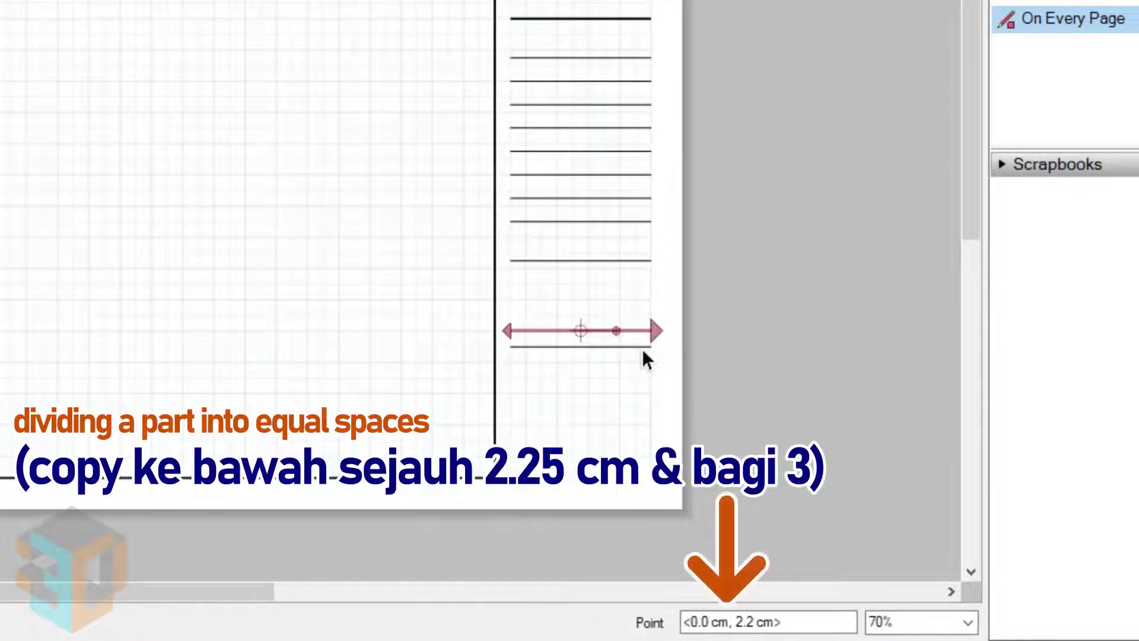
text(/3)
key(Return)
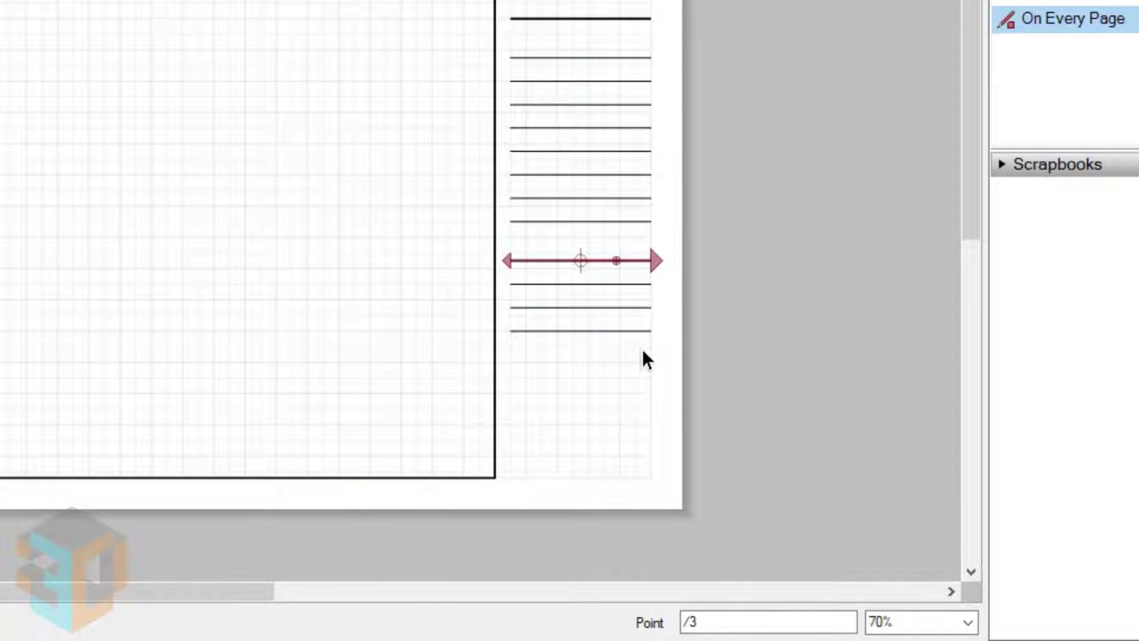
- Draw a horizontal line across the bottom of the title-block column
click(628, 252)
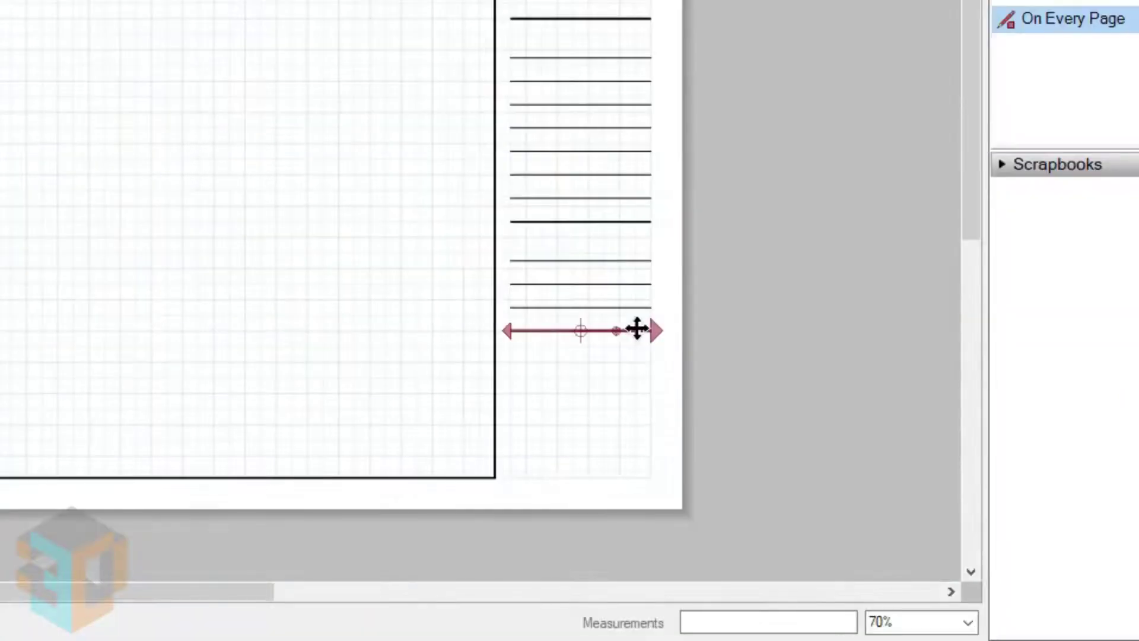
key(Escape)
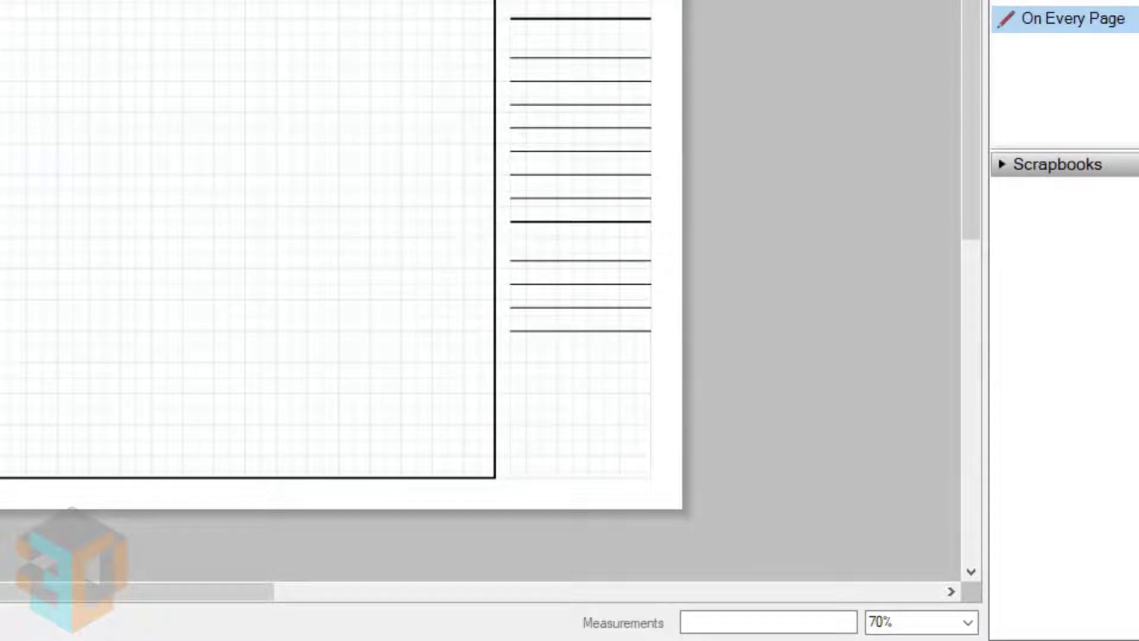
key(l)
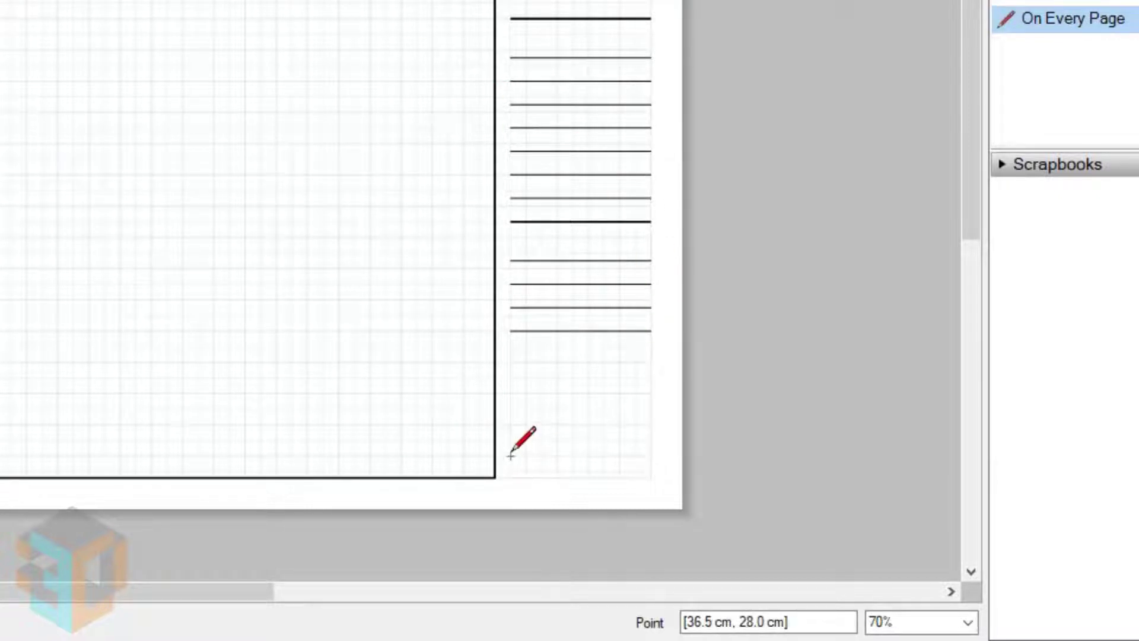
click(510, 455)
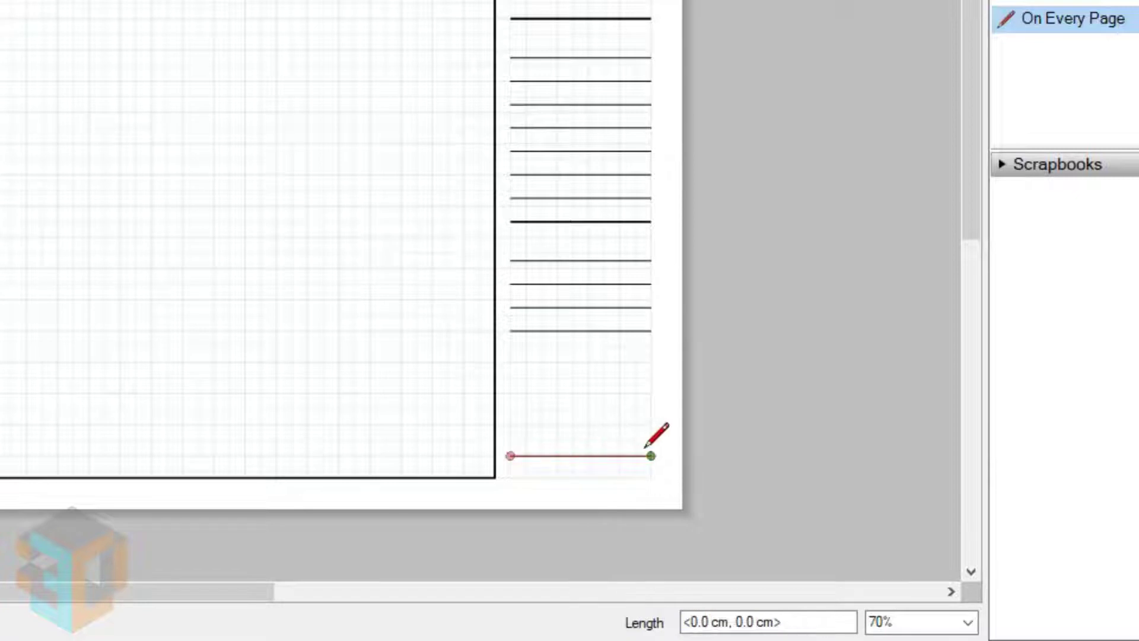
click(650, 455)
key(Escape)
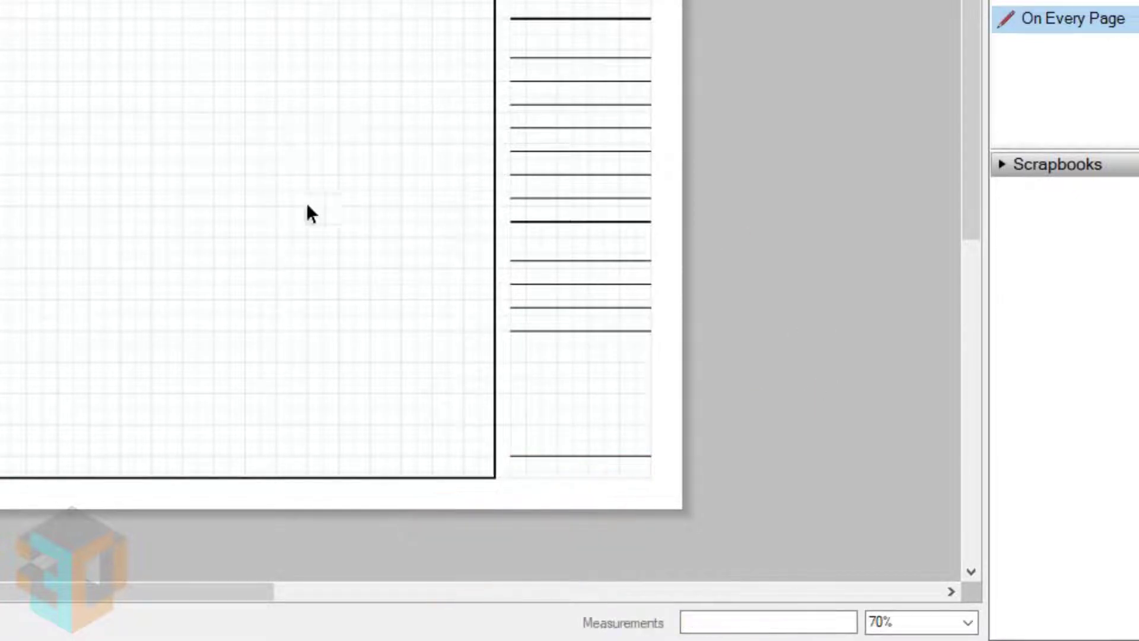
- Align the new line with the frame rectangle's bottom edge
click(557, 457)
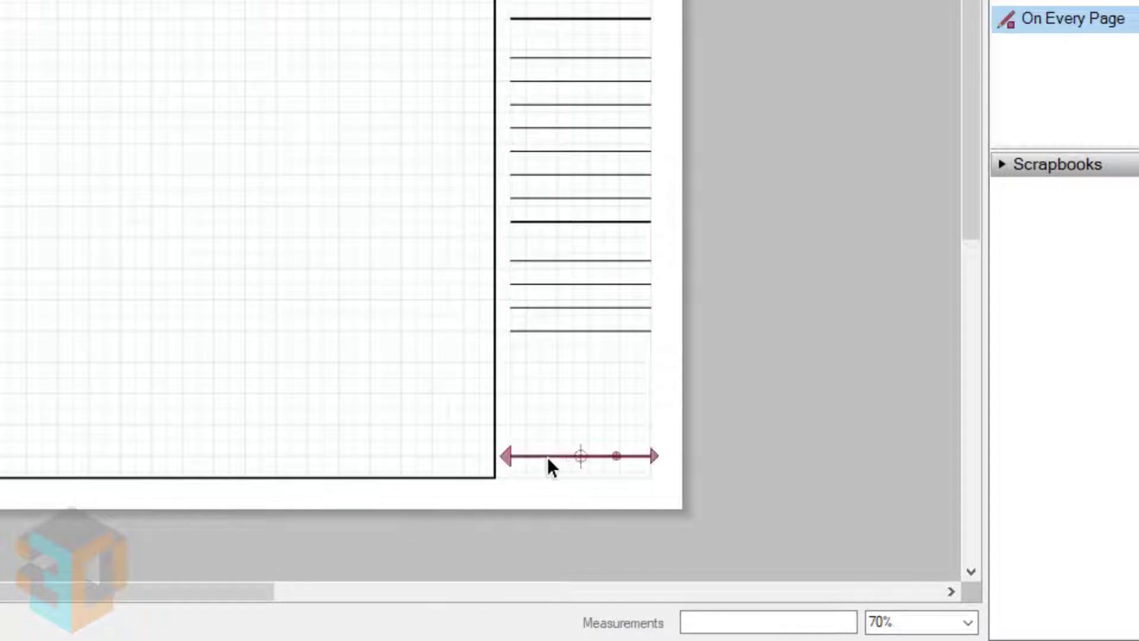
shift+click(466, 477)
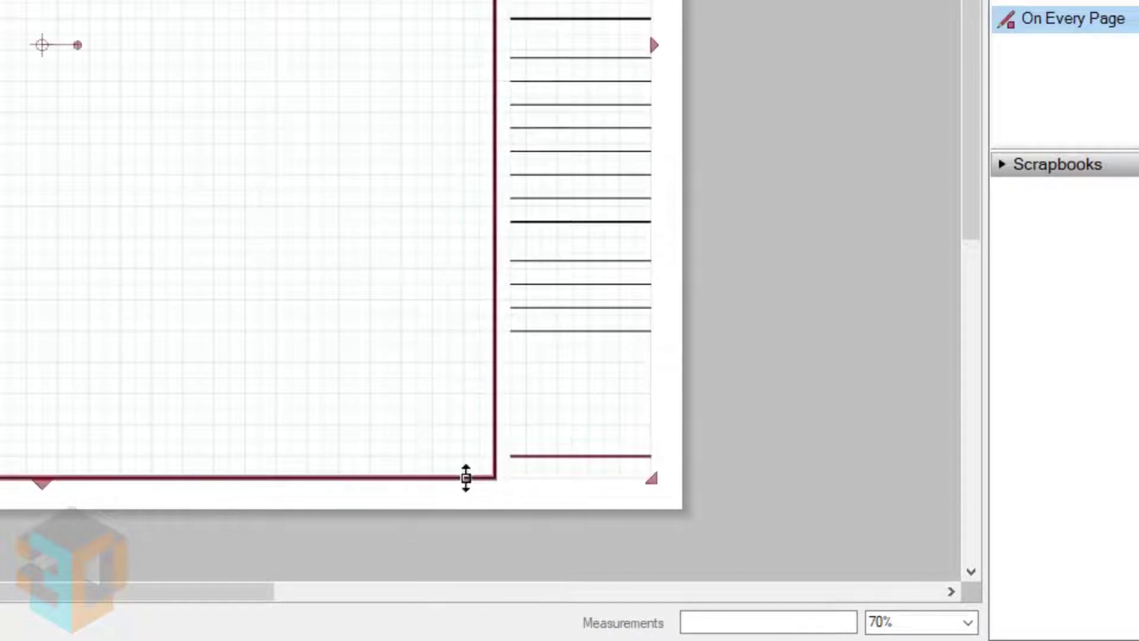
right_click(466, 478)
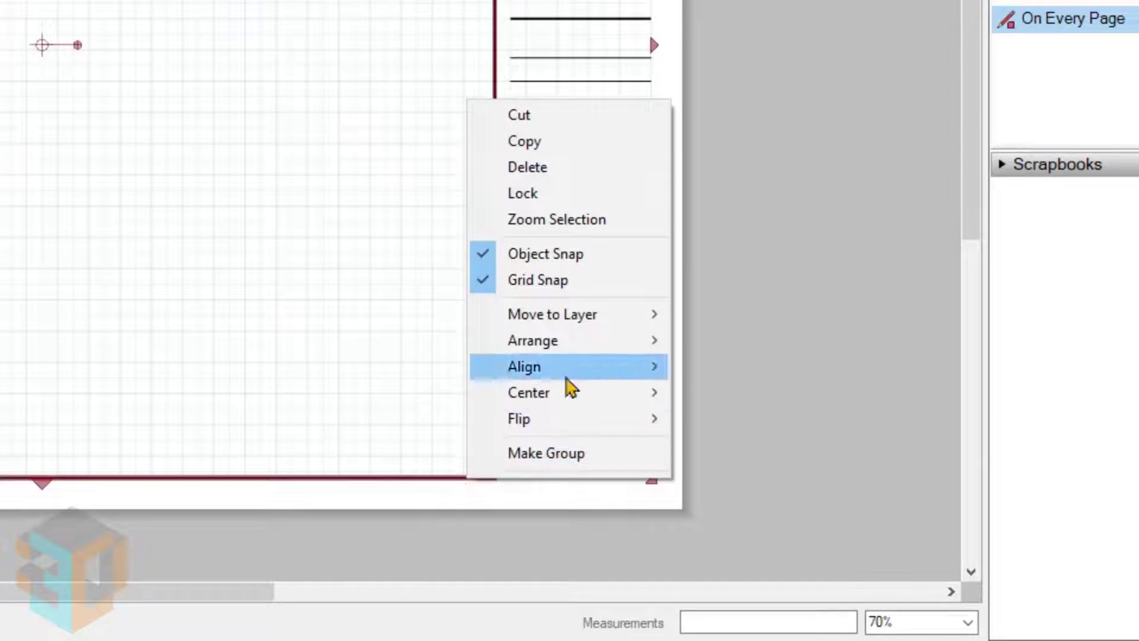
mouse_move(534, 366)
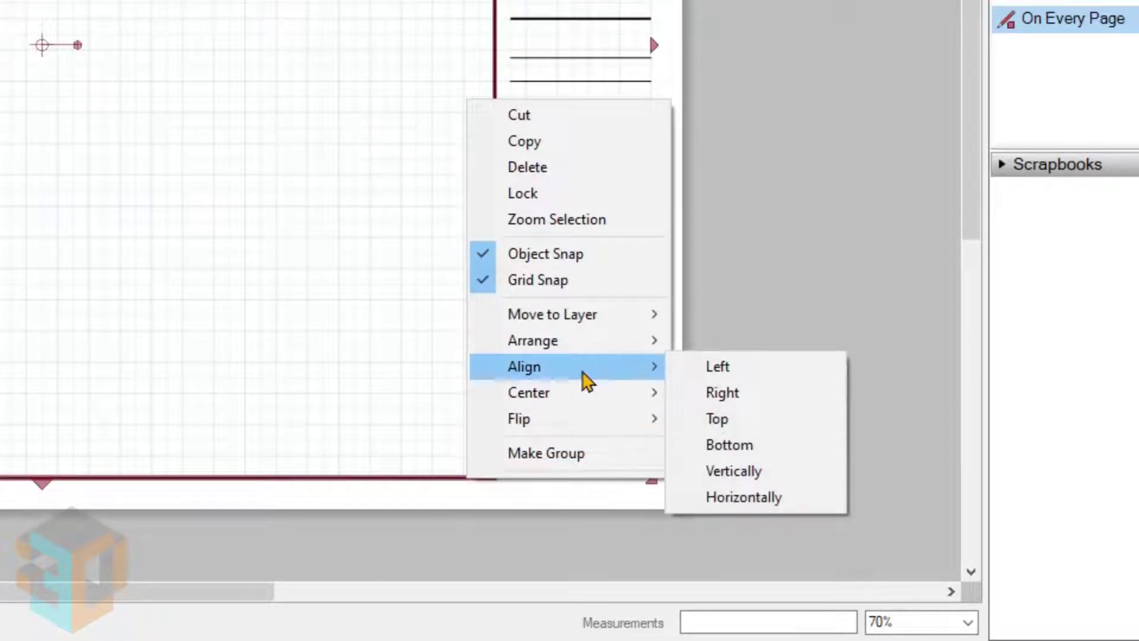
click(736, 448)
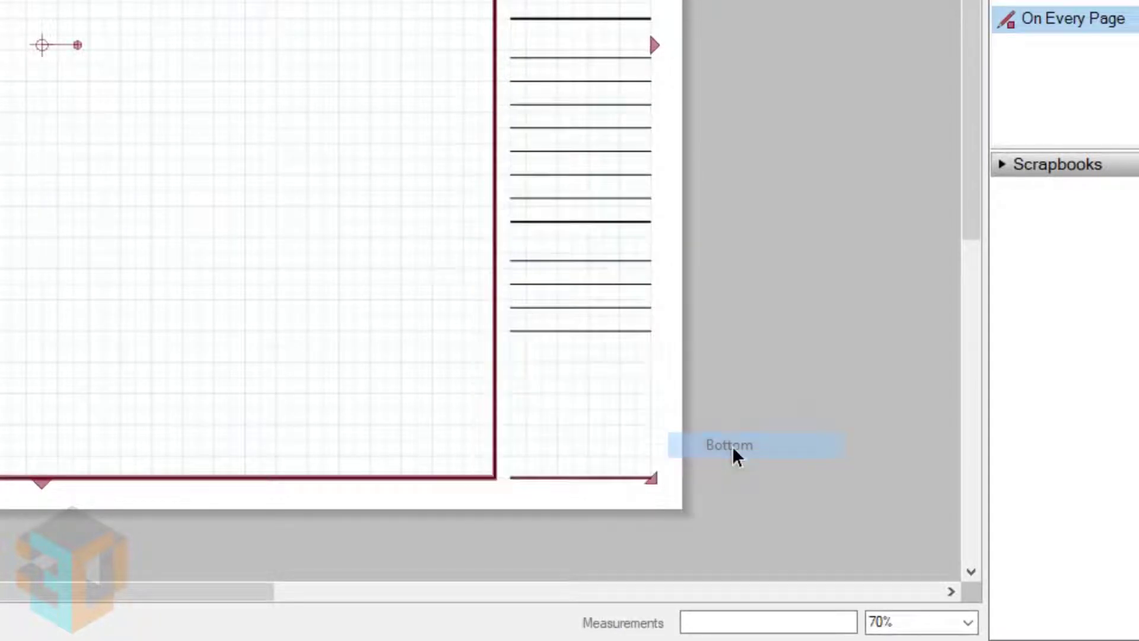
click(812, 409)
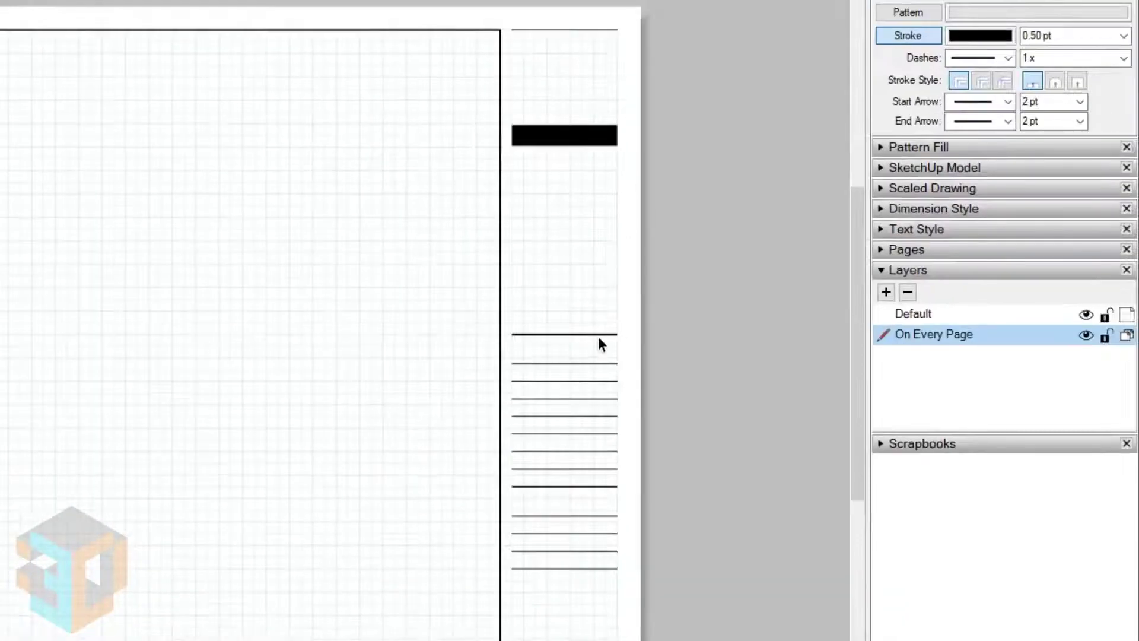
- Give three title-block divider lines a 3 pt stroke width
click(598, 335)
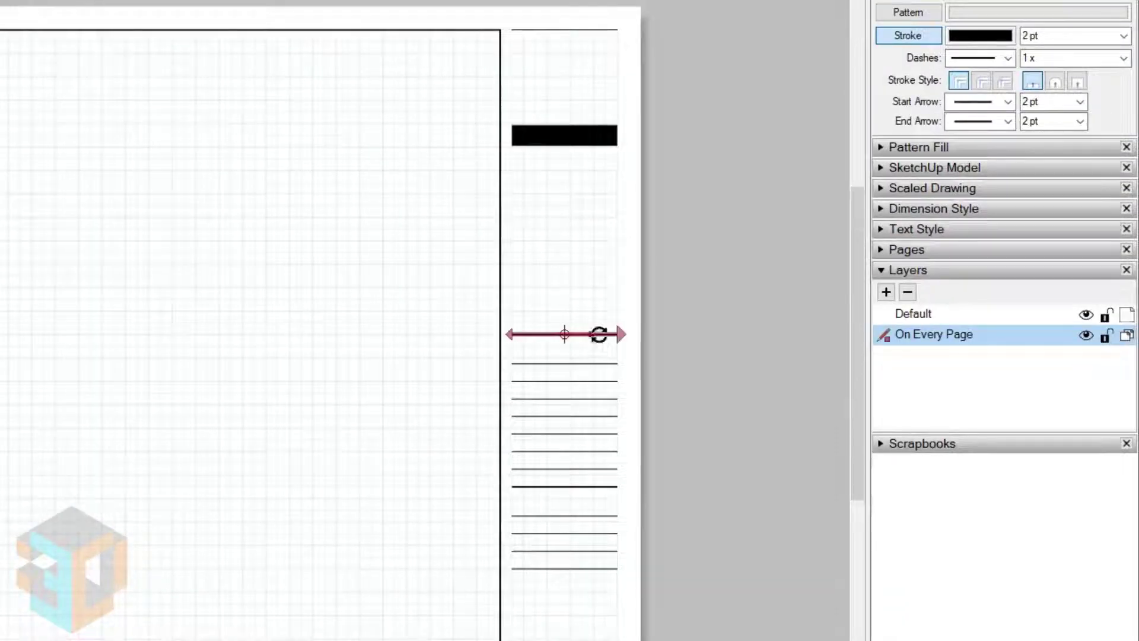
shift+click(596, 485)
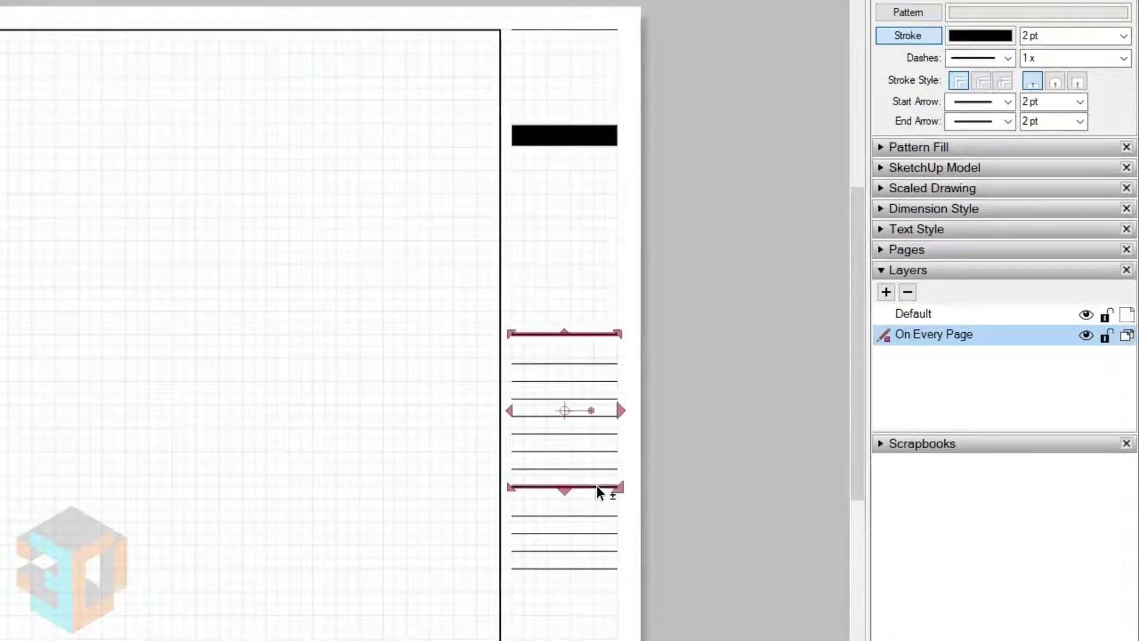
shift+click(603, 569)
click(1080, 38)
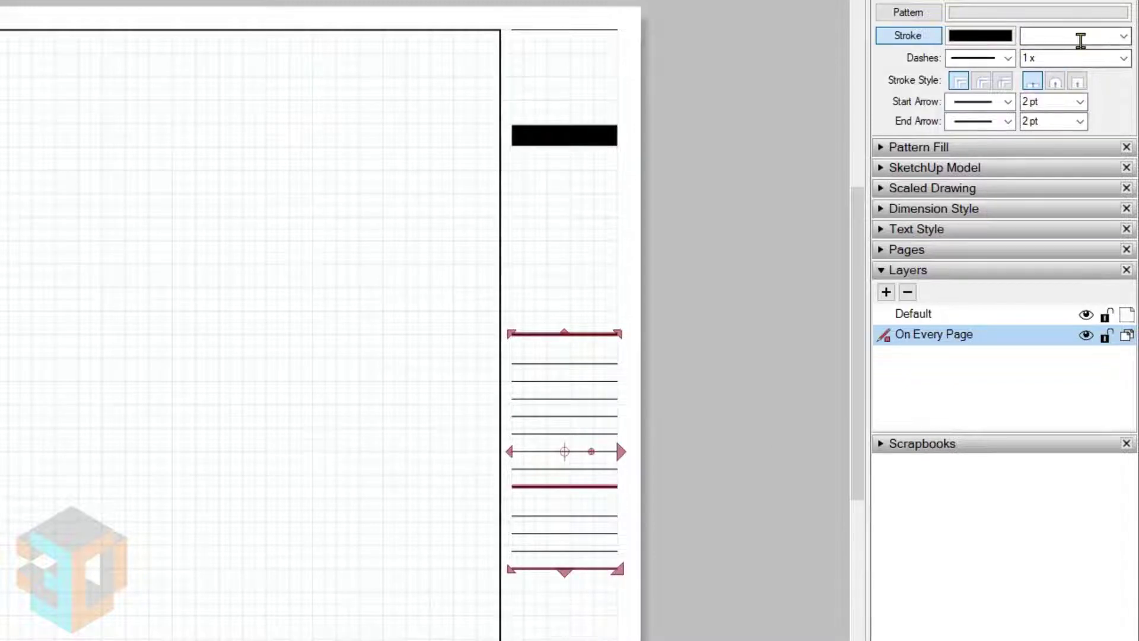
text(3)
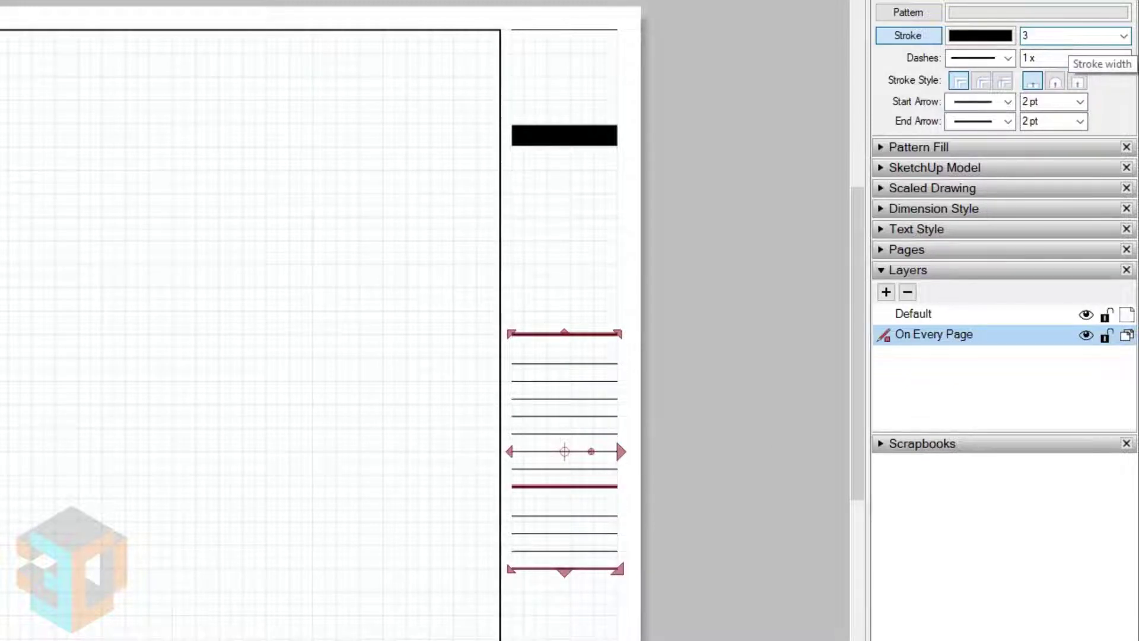
key(Return)
click(741, 324)
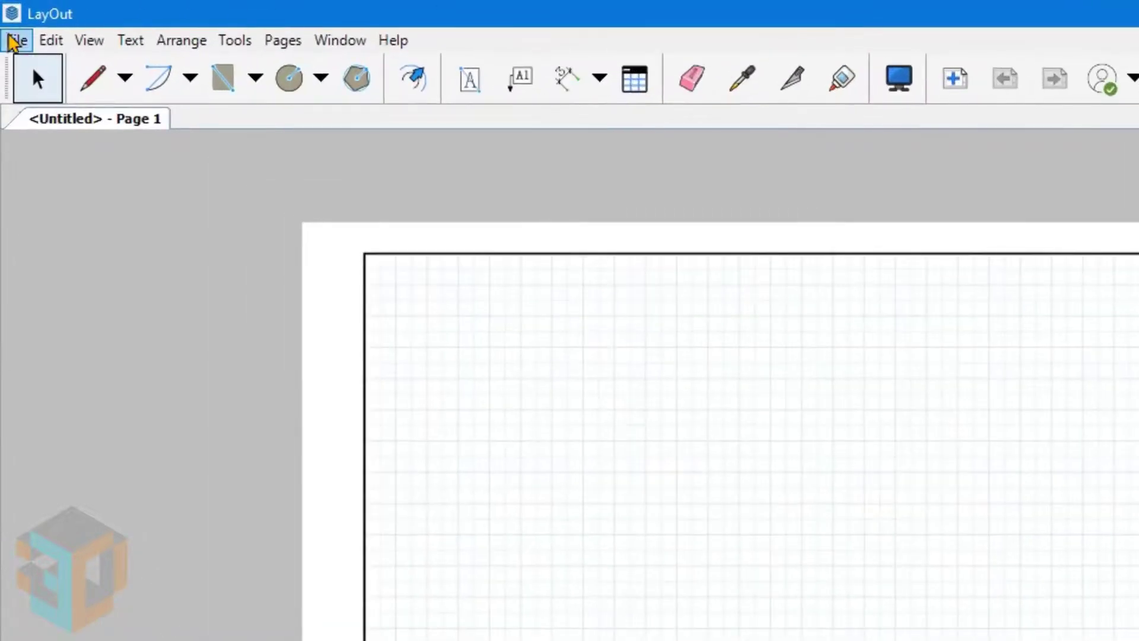
- Insert the 3DID.png logo image onto the page
click(16, 40)
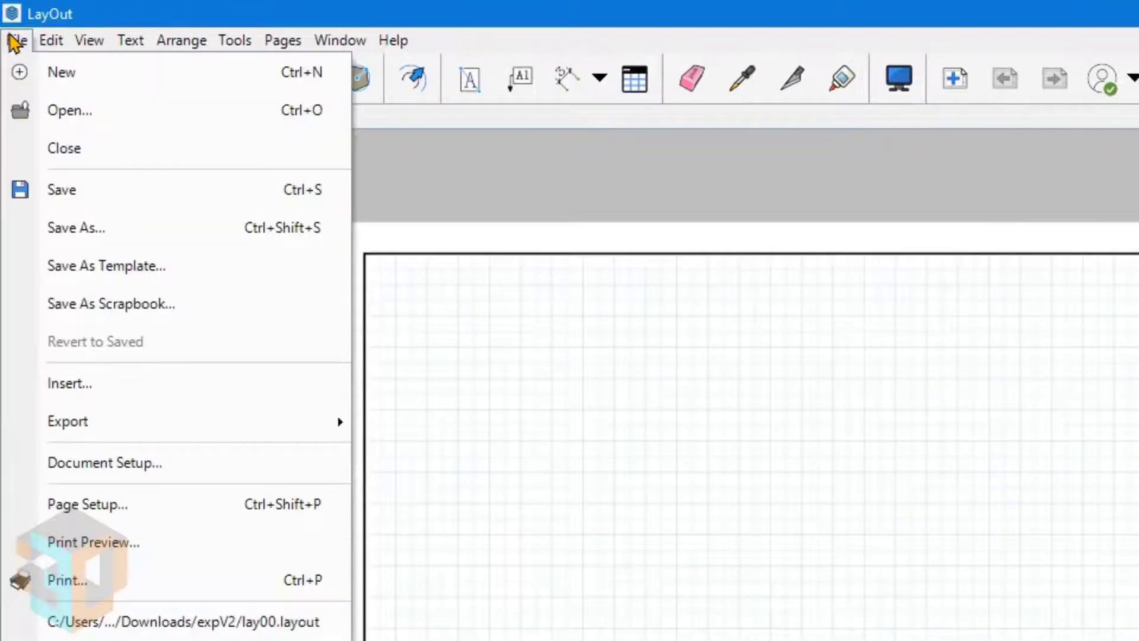
click(60, 385)
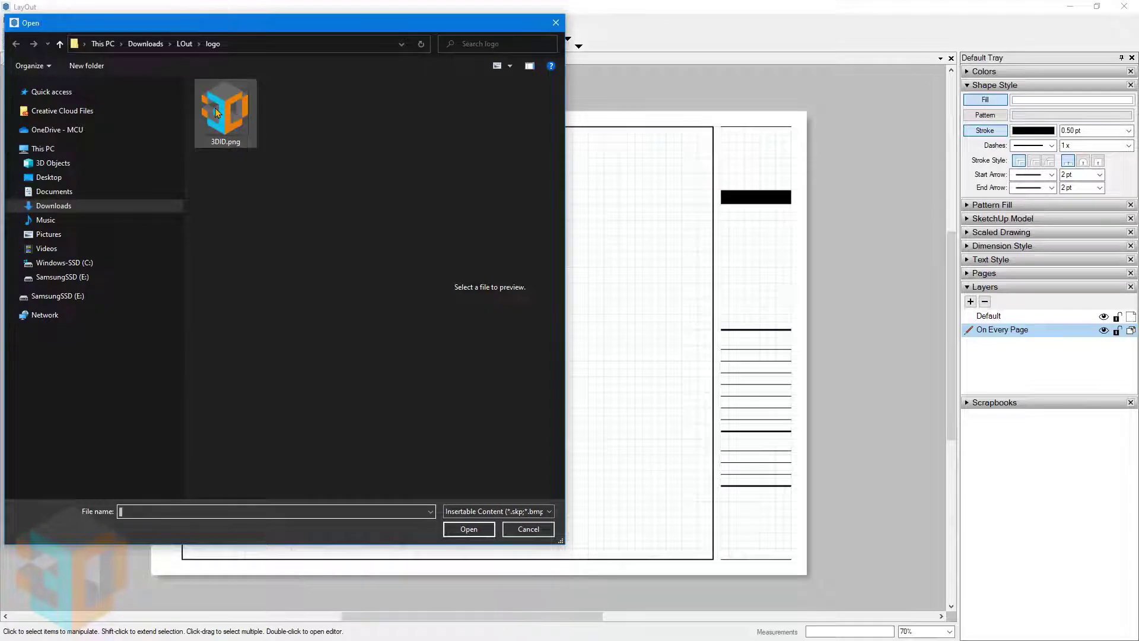
click(217, 113)
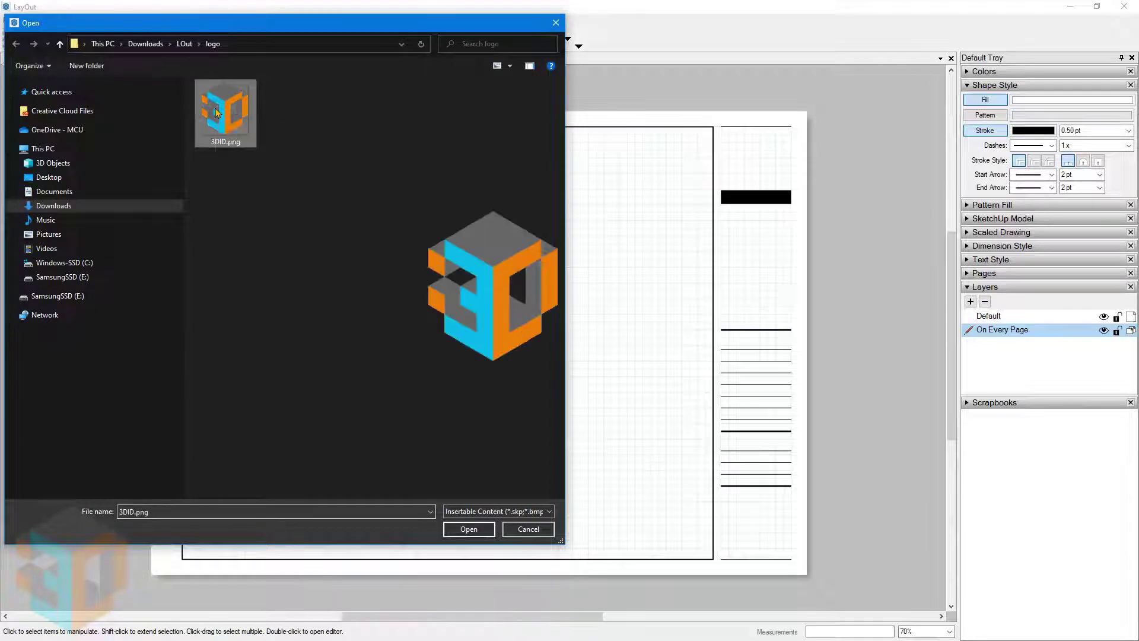
click(470, 528)
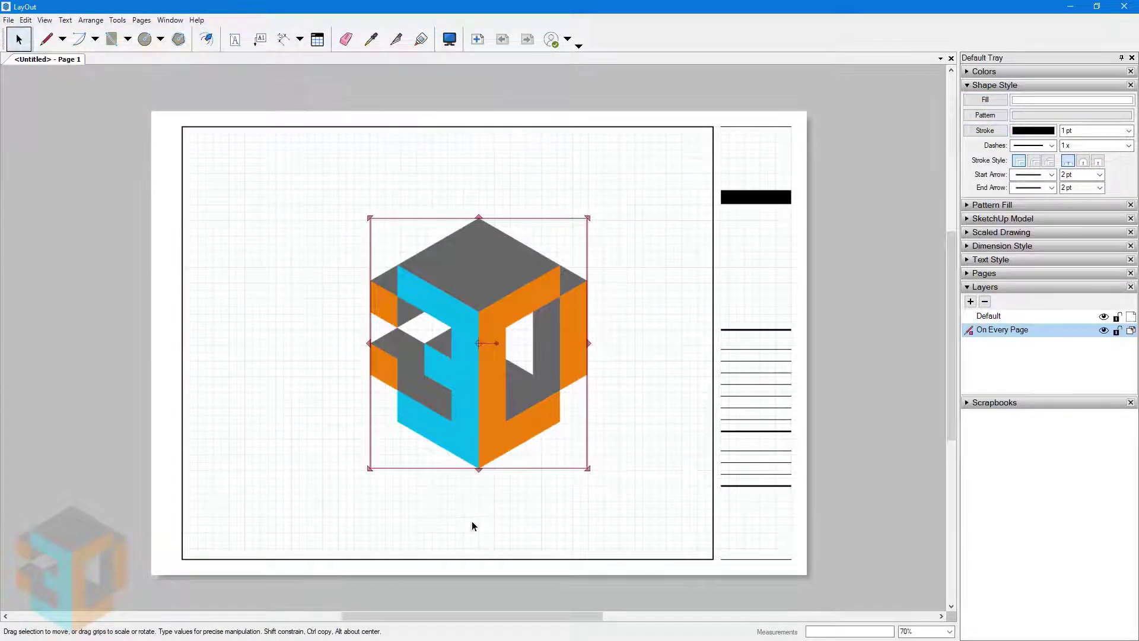
- Shrink the logo and place it at the title block's top, just above the black bar
drag(369, 467, 541, 251)
drag(562, 471, 879, 306)
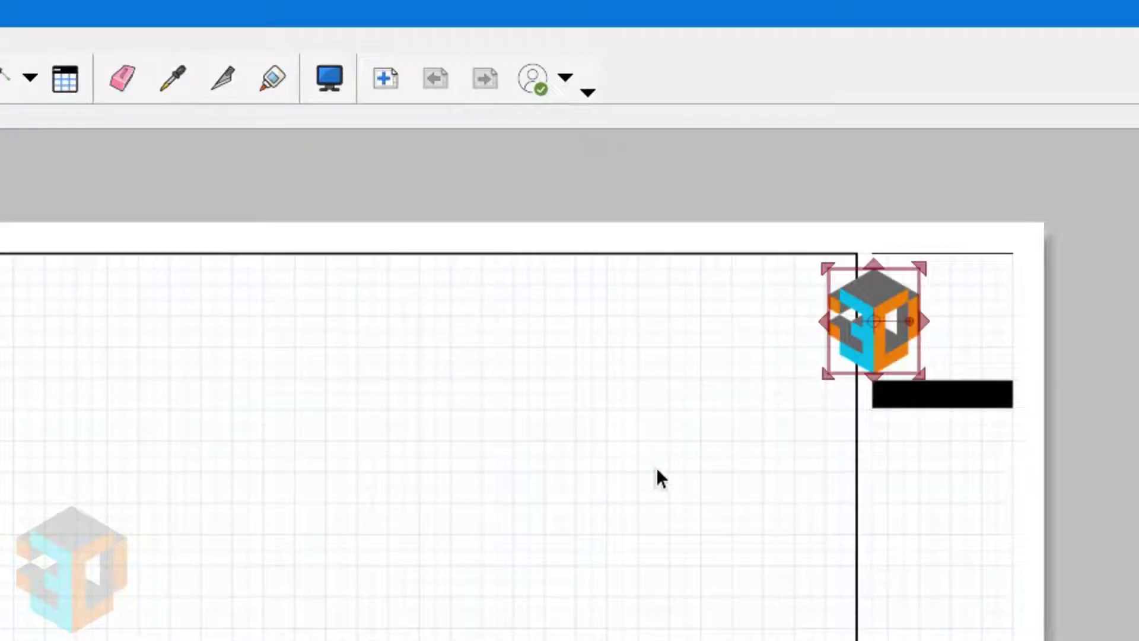
key(Up)
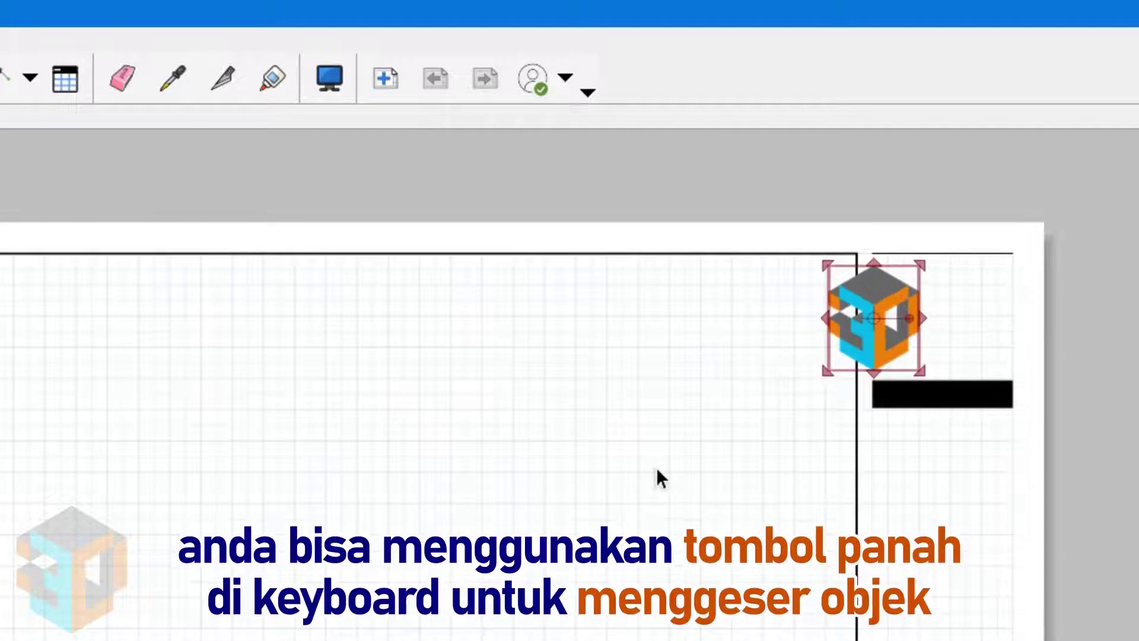
key(Up)
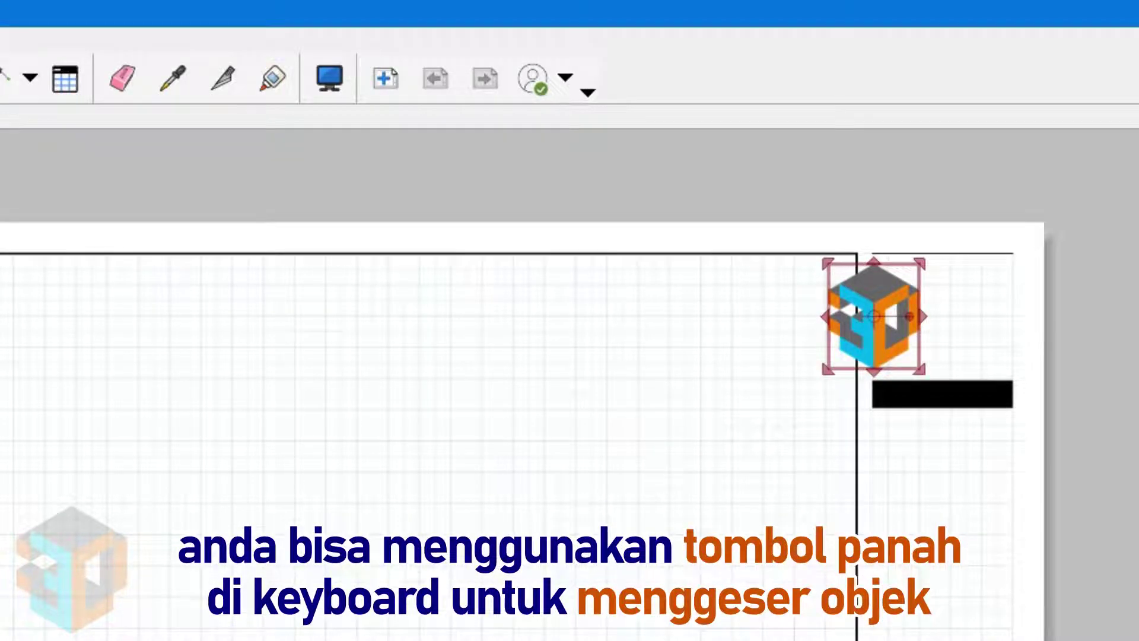
key(Down)
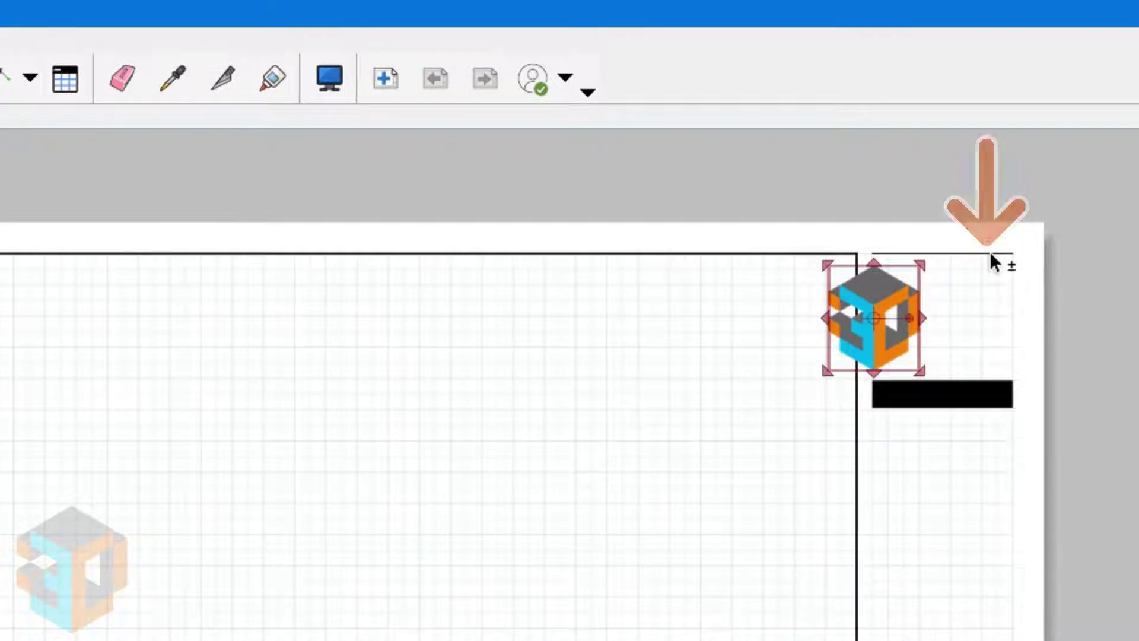
- Right-align the logo with the top border line
shift+click(990, 253)
right_click(599, 157)
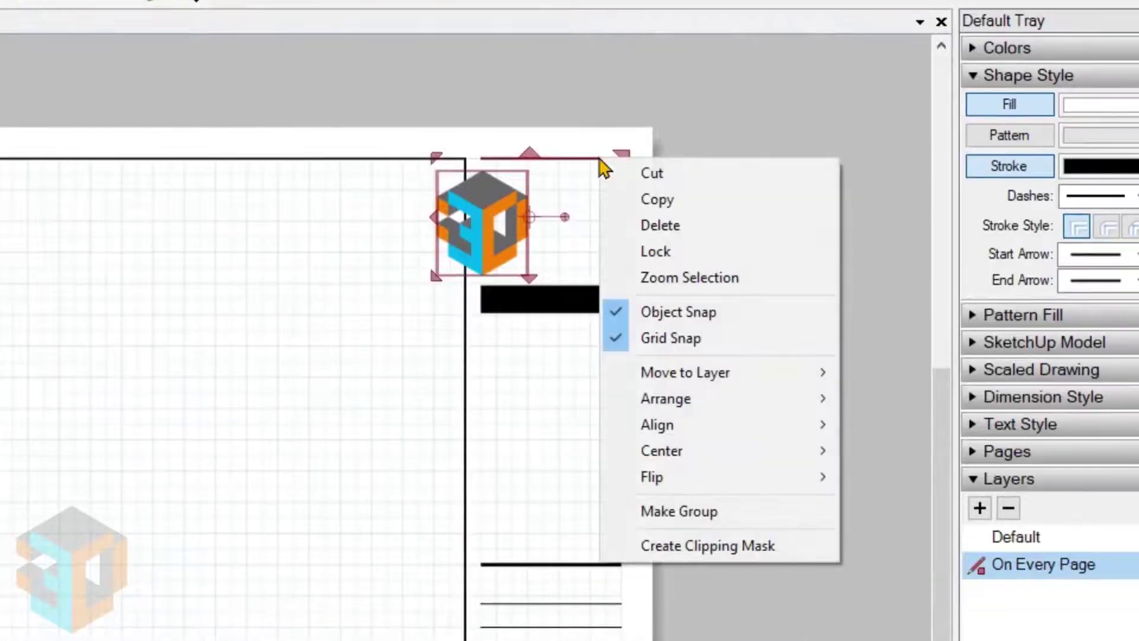
mouse_move(657, 424)
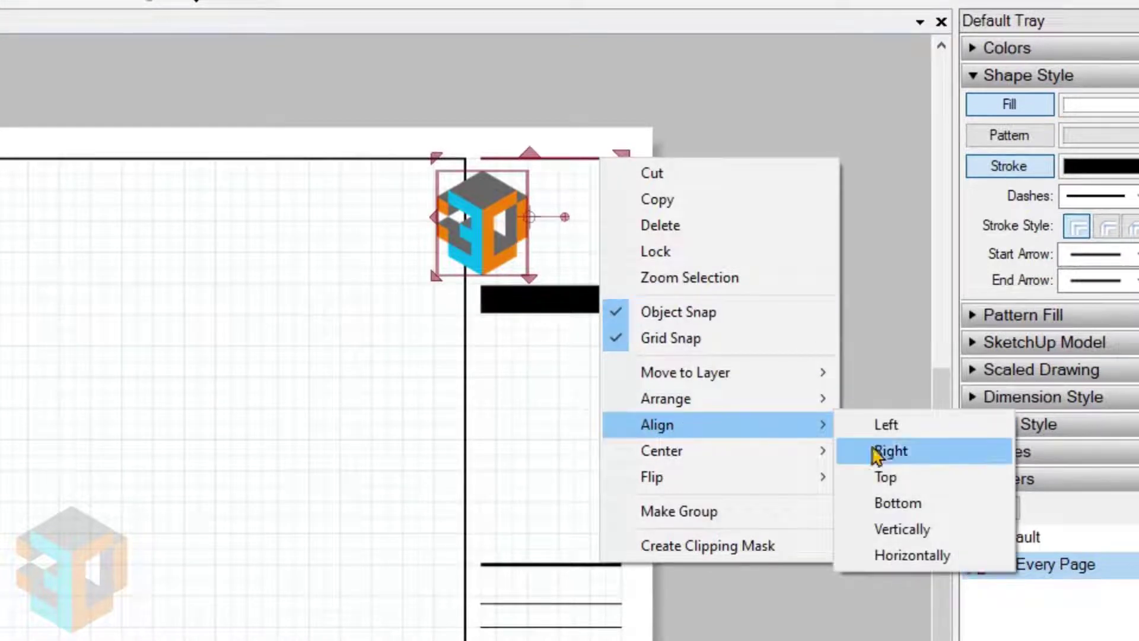
click(901, 529)
click(743, 442)
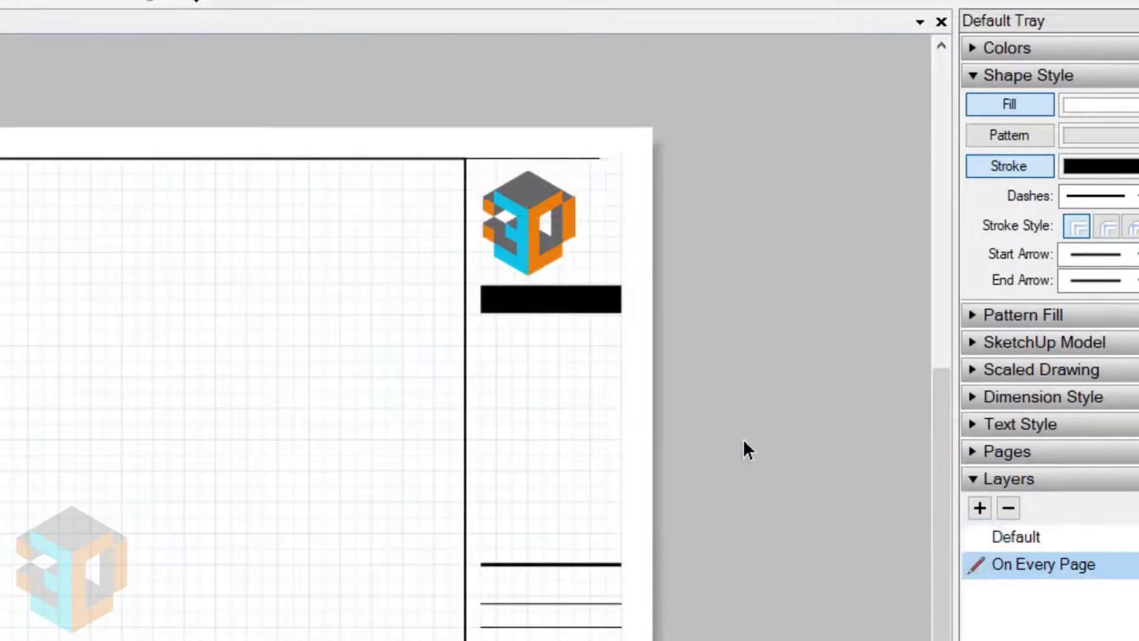
- Group the logo with the top border line
click(586, 158)
shift+click(551, 226)
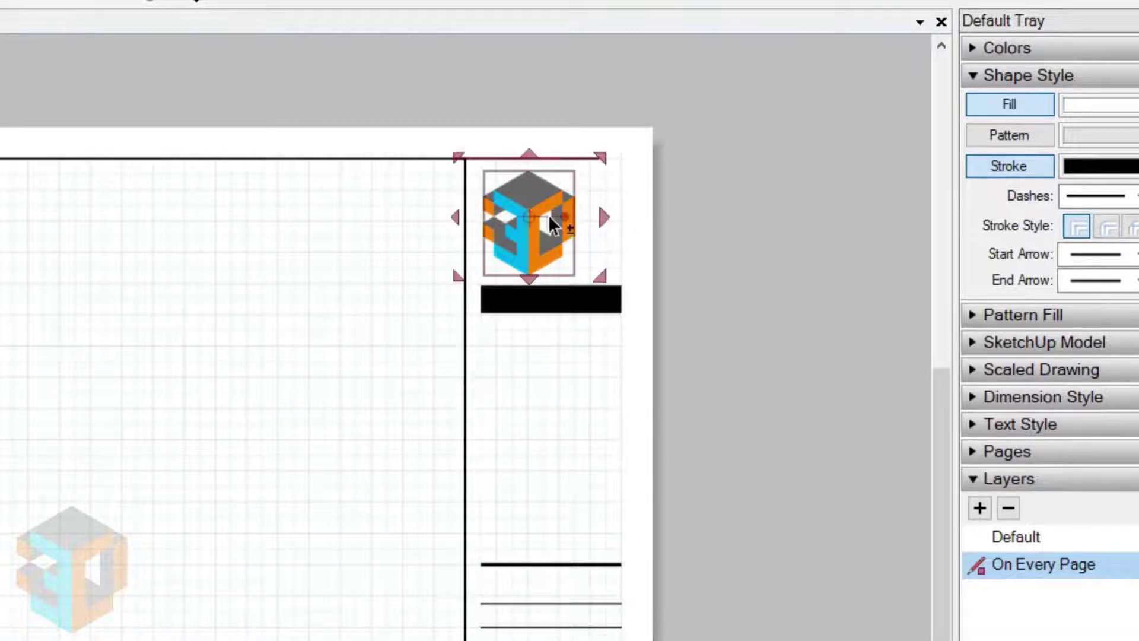
right_click(551, 225)
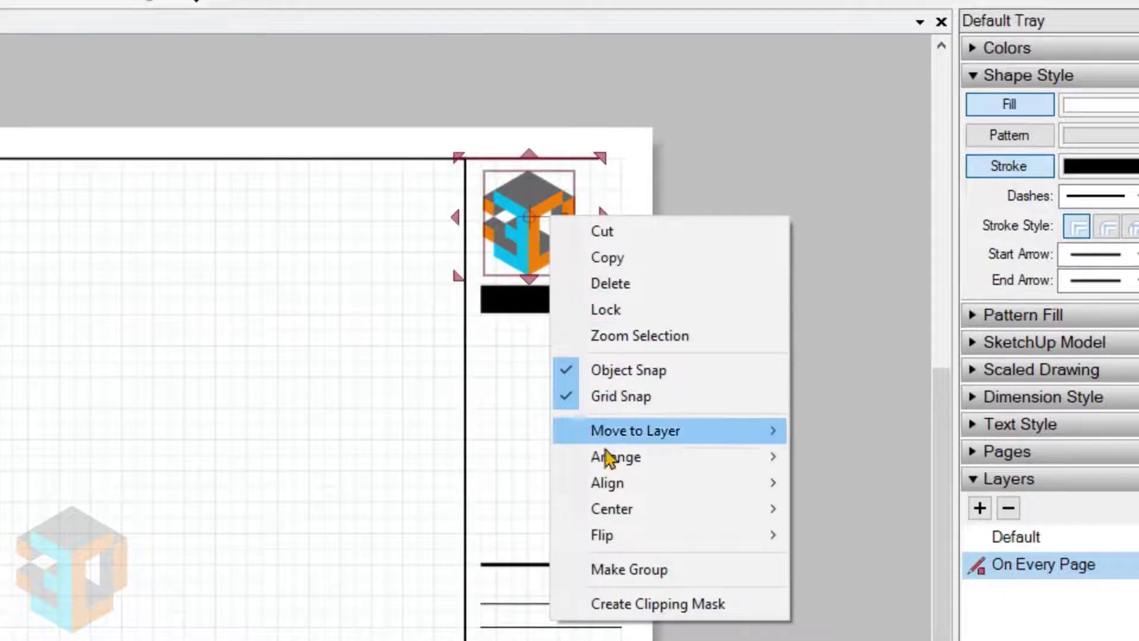
click(627, 571)
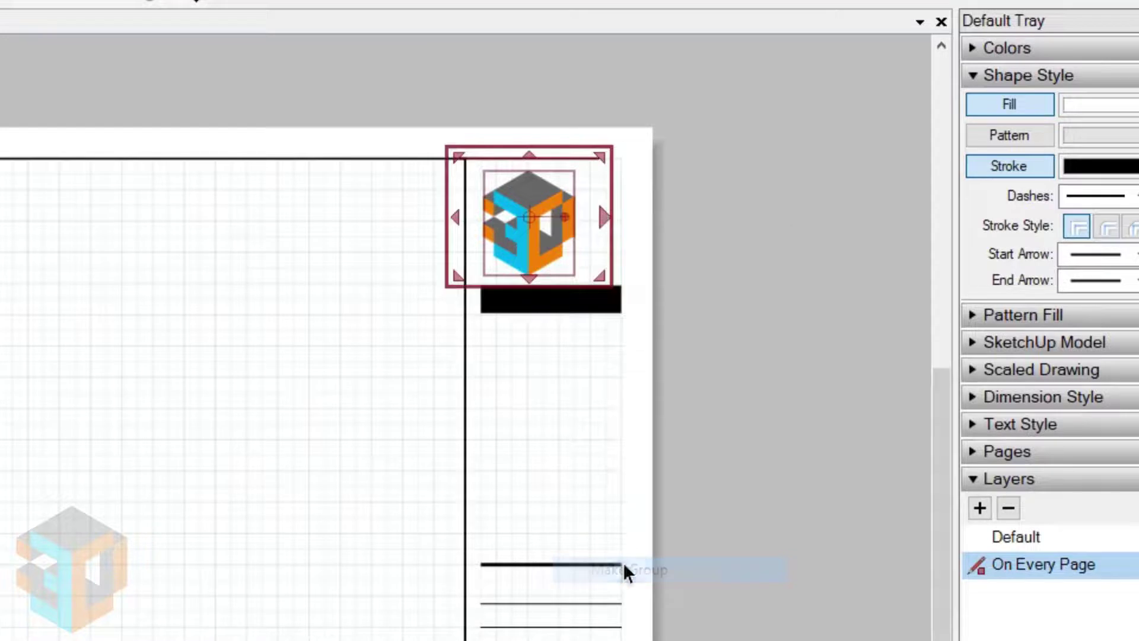
- Right-align the logo group with the black title bar
shift+click(598, 298)
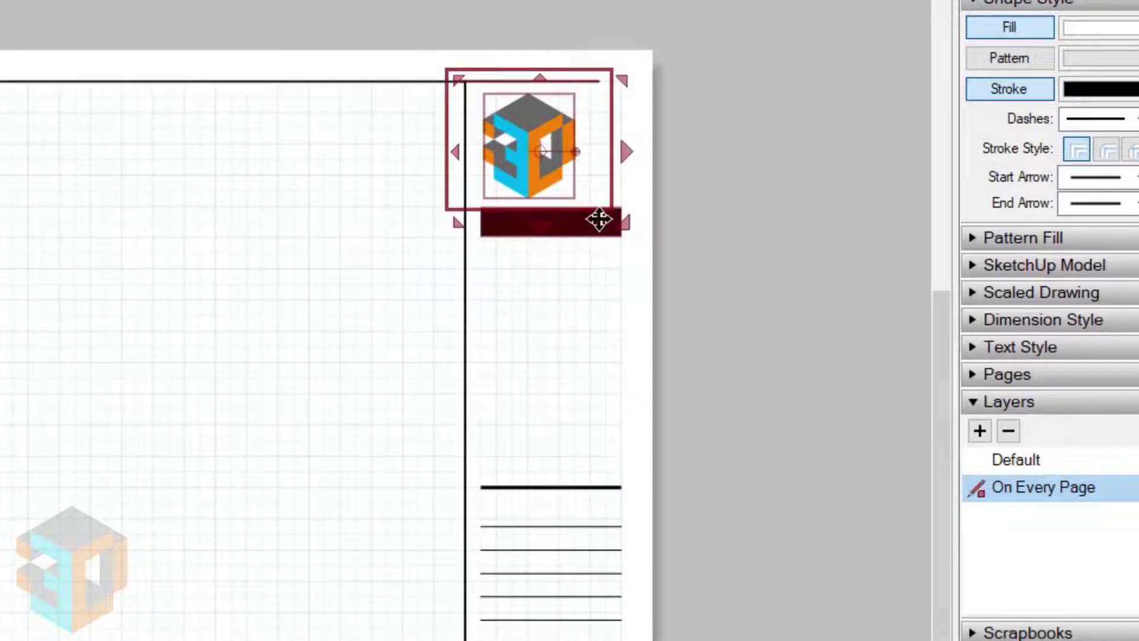
right_click(599, 220)
mouse_move(658, 488)
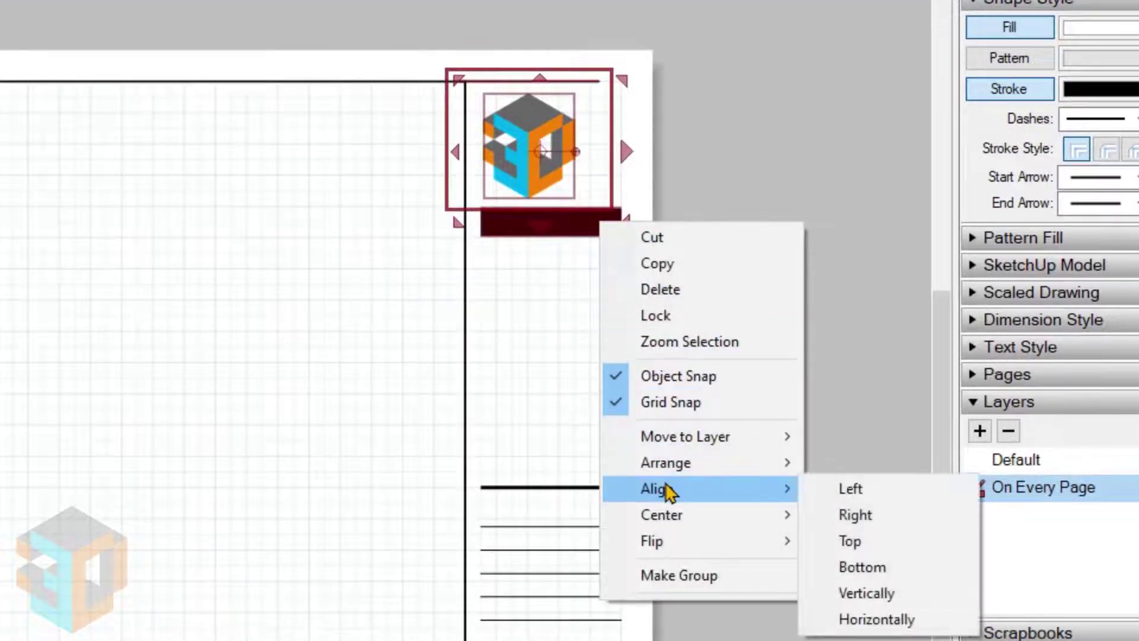
click(855, 514)
click(751, 359)
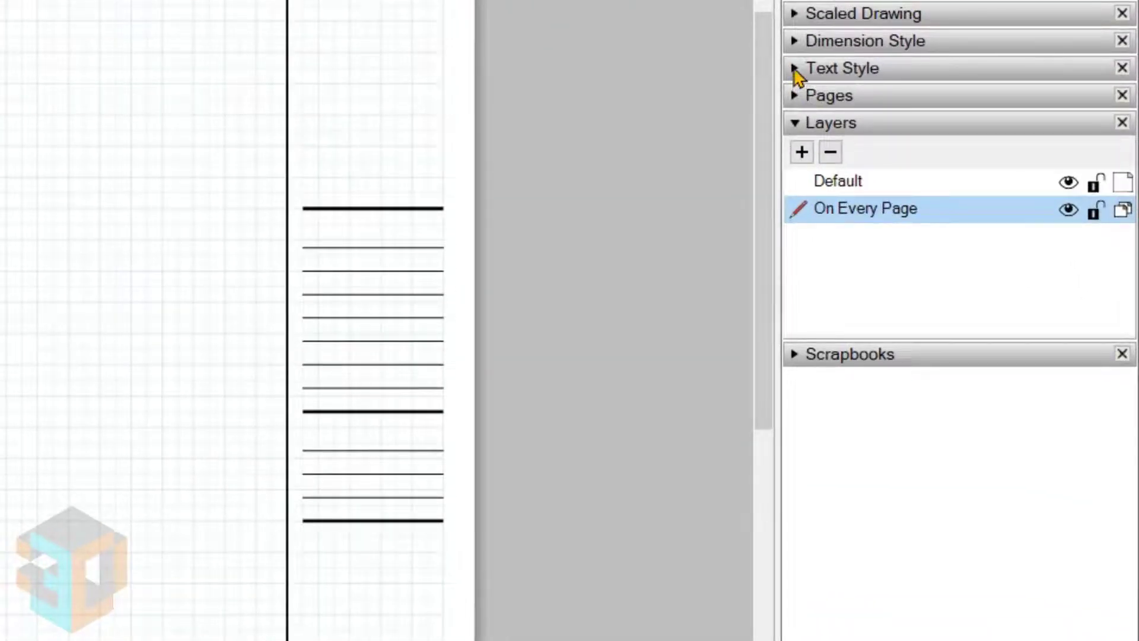
- Change the text style's font family to Bahnschrift and its size to 36 pt
click(796, 71)
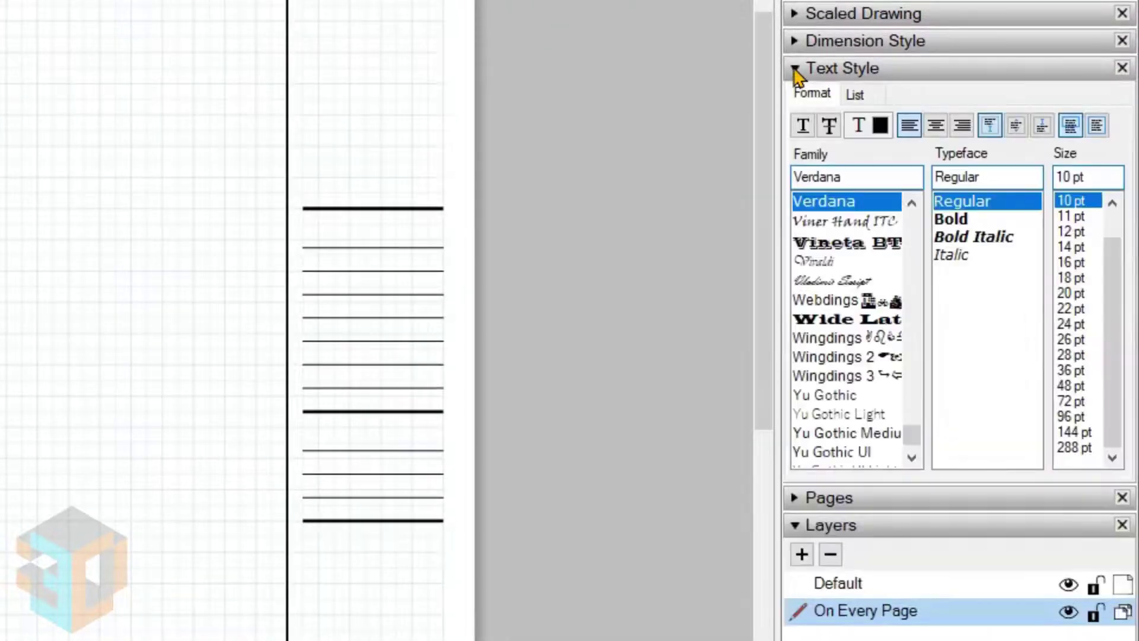
double_click(841, 177)
text(B)
click(842, 203)
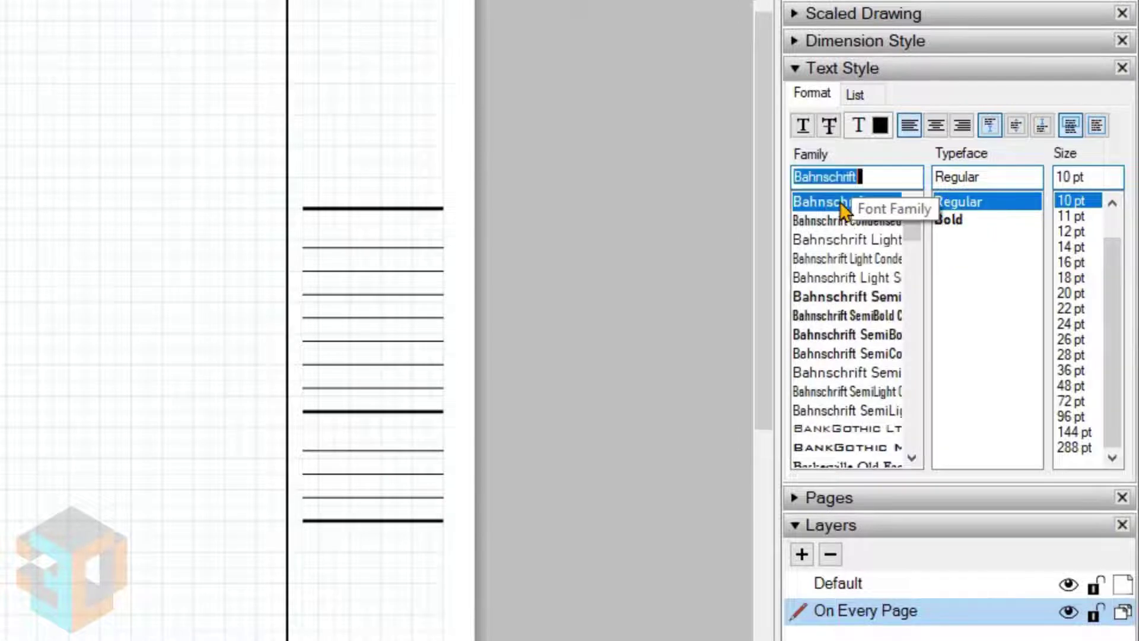
click(1073, 371)
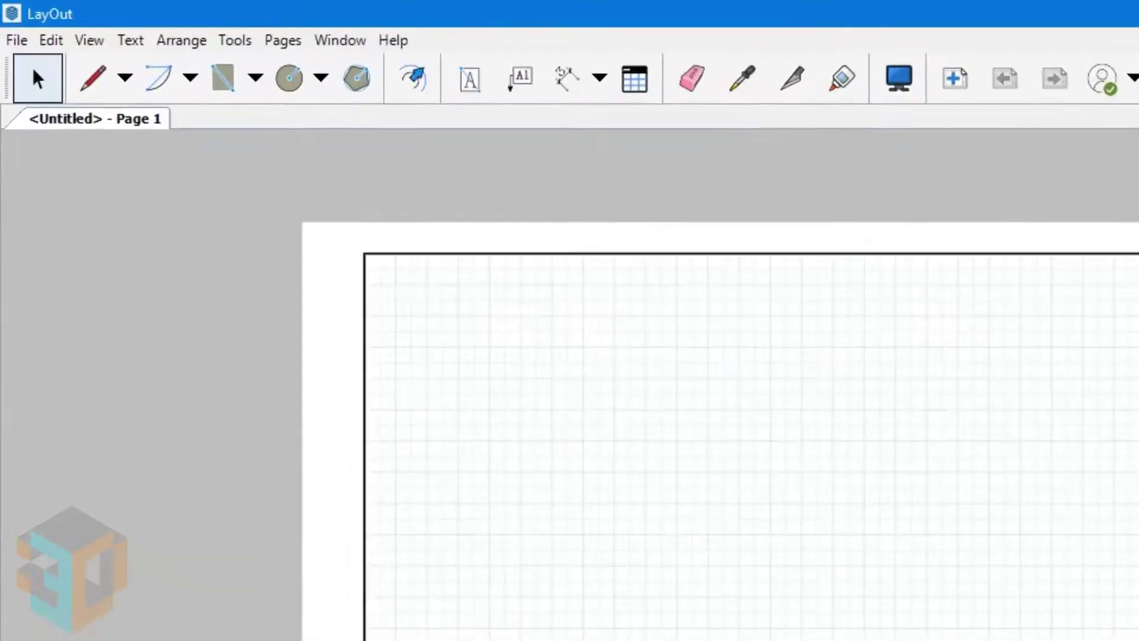
- Draw a text box under the black bar reading 'JUDUL DESAIN' with 'SUB JUDUL' on a second line
click(469, 89)
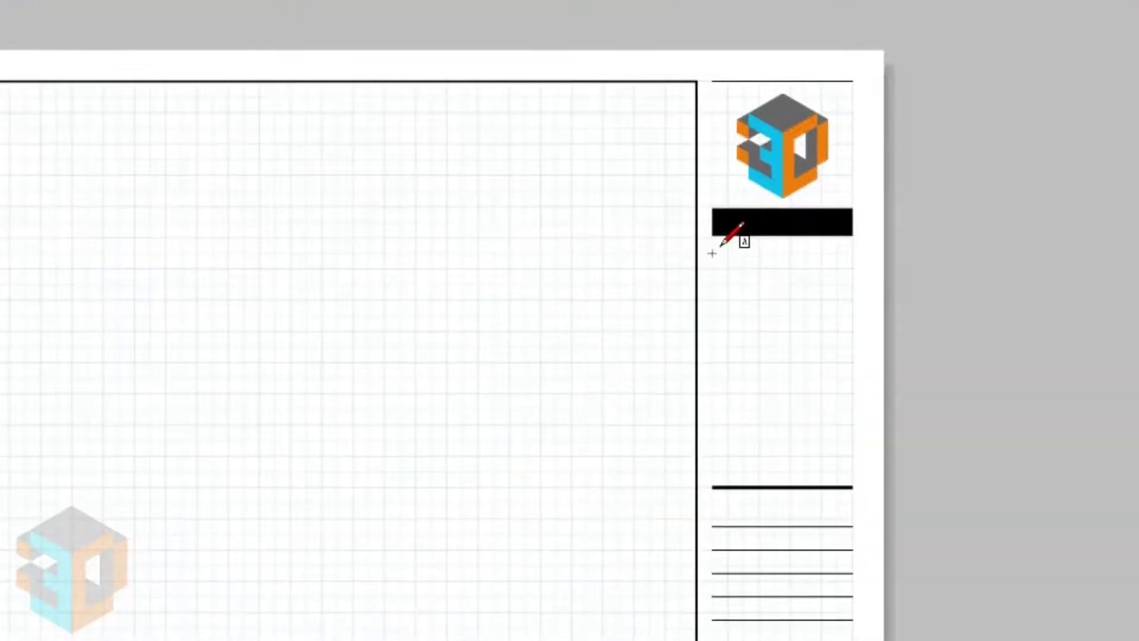
mouse_move(711, 252)
mouse_down()
mouse_move(775, 313)
mouse_move(978, 407)
mouse_move(1009, 408)
mouse_up()
text(J)
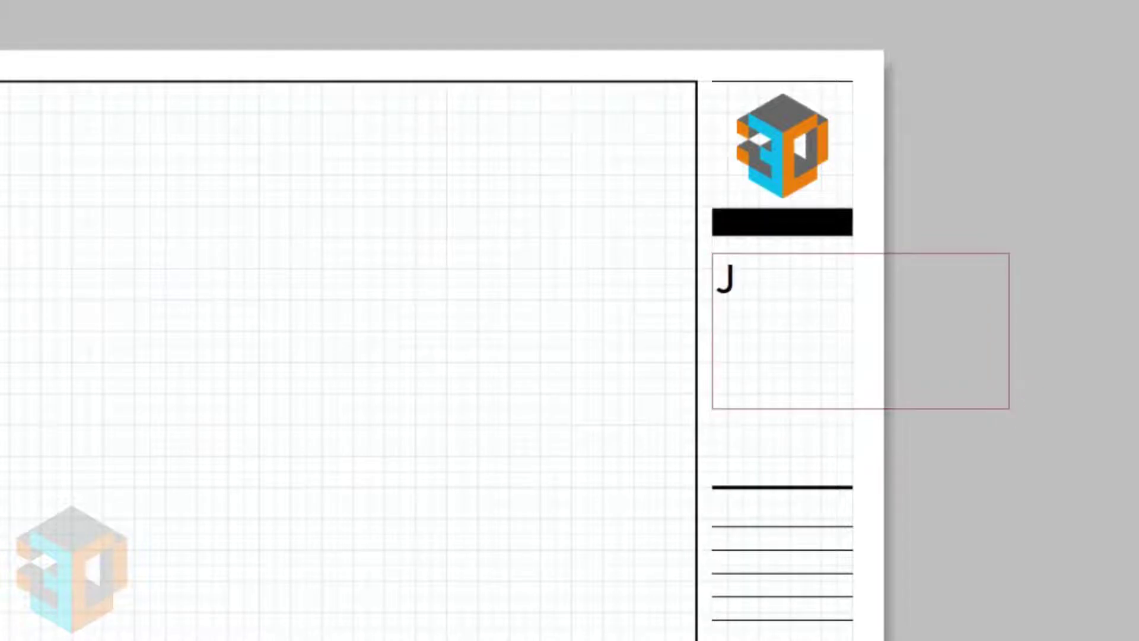
text(UDUL)
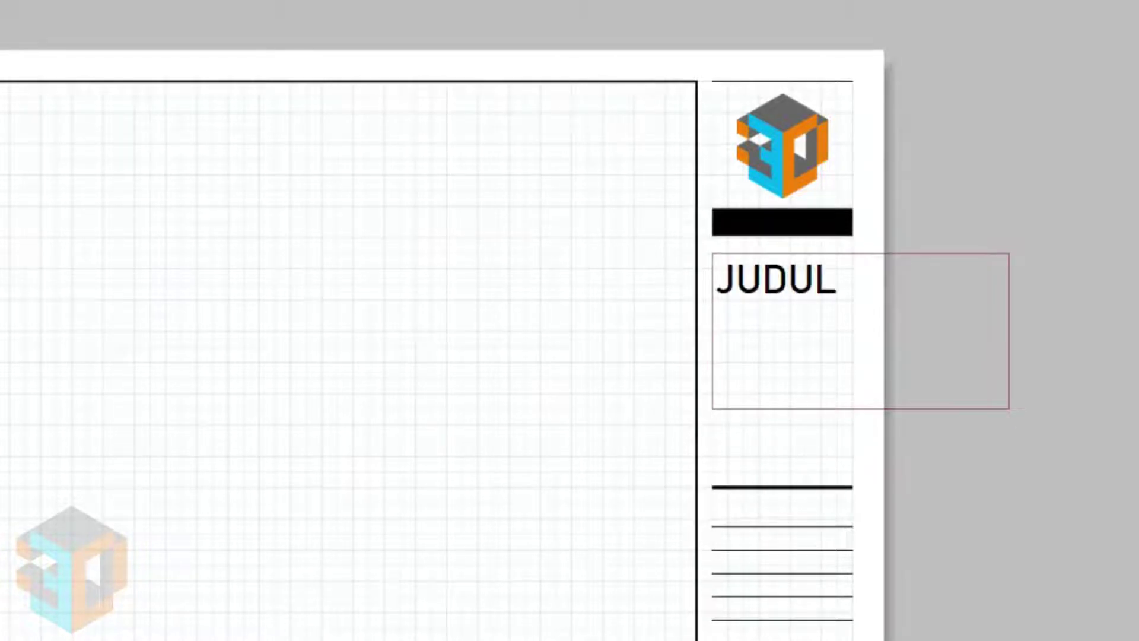
text( DESAI)
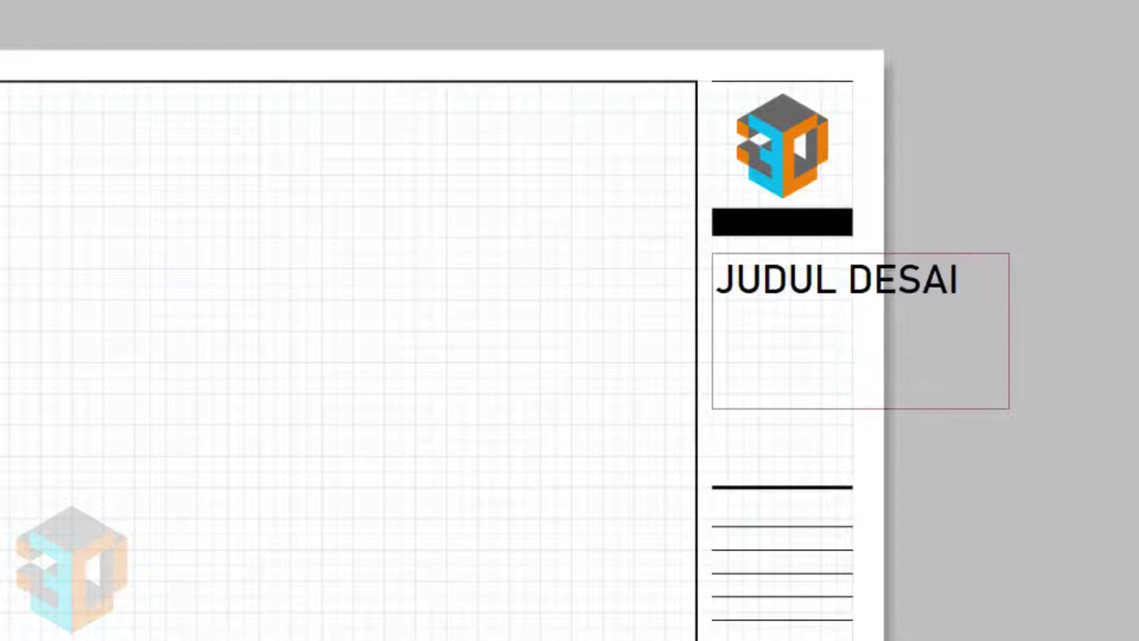
text(N)
key(Return)
text(SUB J)
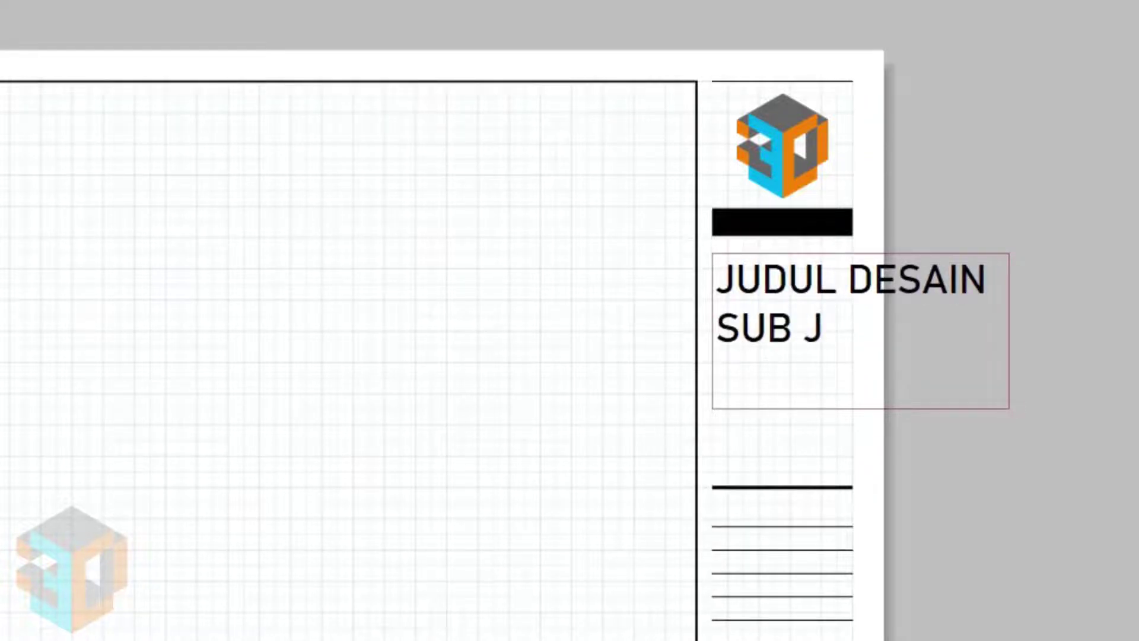
text(UDUL)
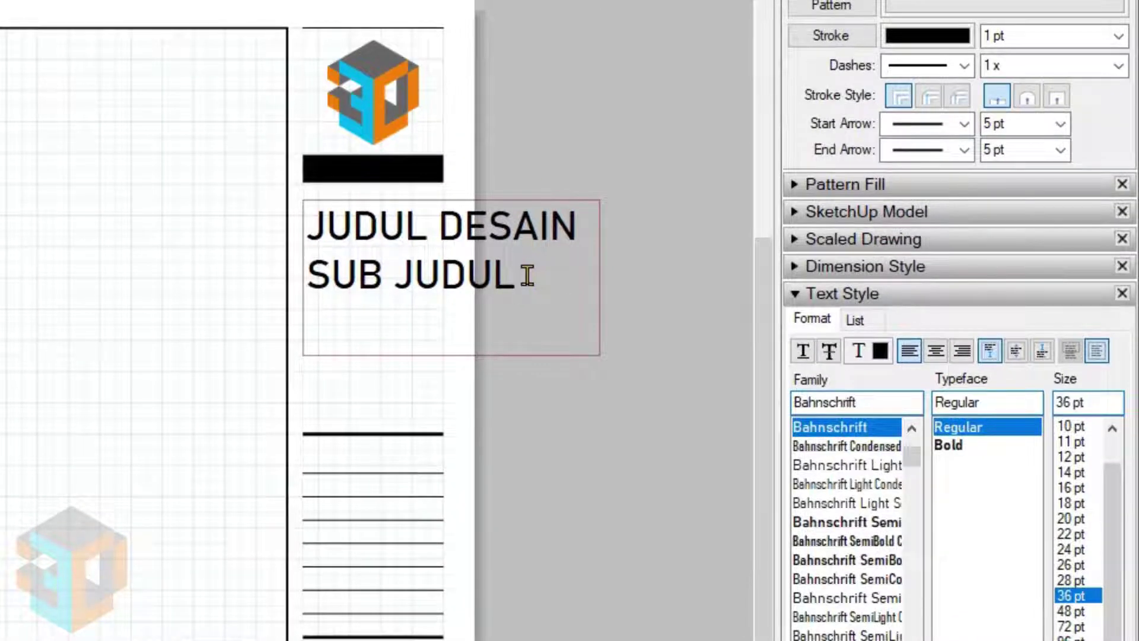
- Reduce the SUB JUDUL line to 20 pt and make the JUDUL DESAIN line bold
drag(525, 275, 334, 273)
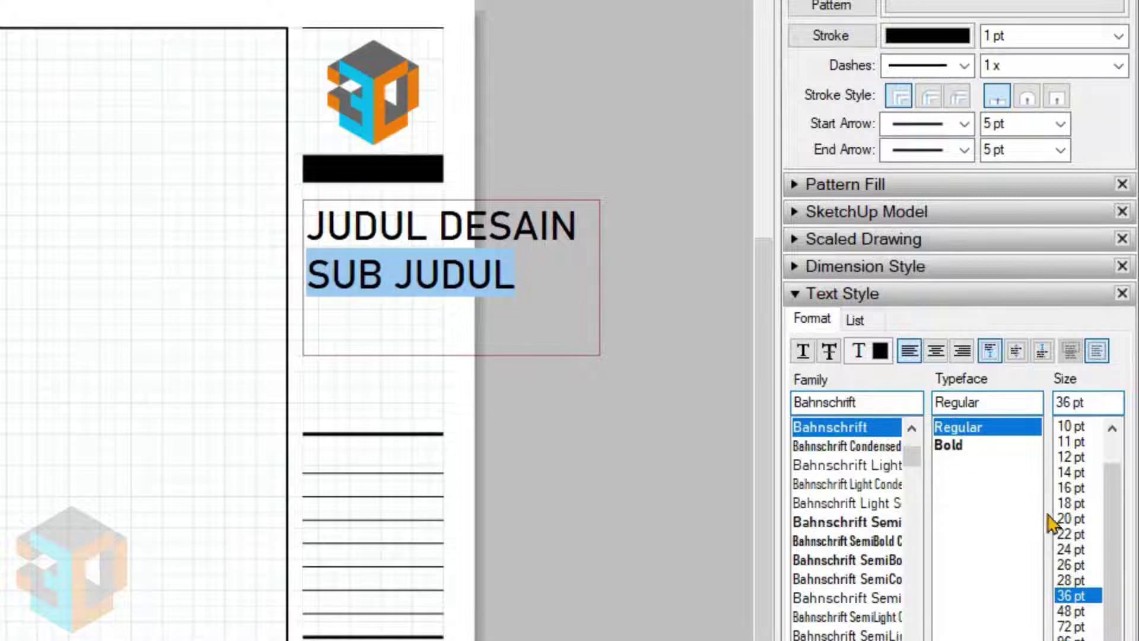
click(1070, 519)
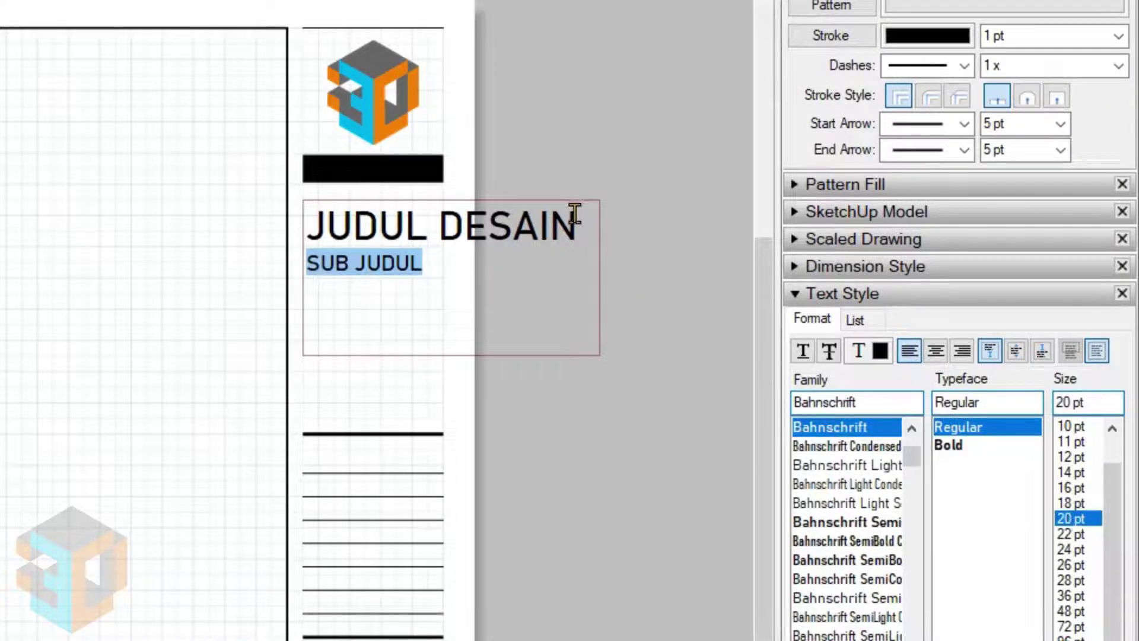
drag(580, 225, 328, 224)
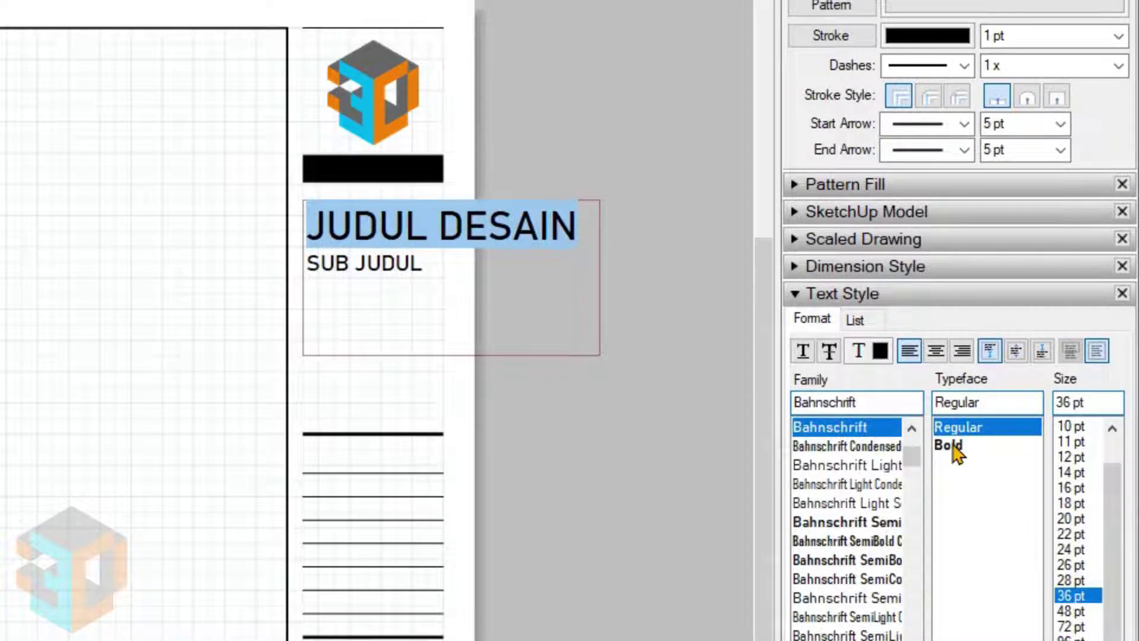
click(952, 448)
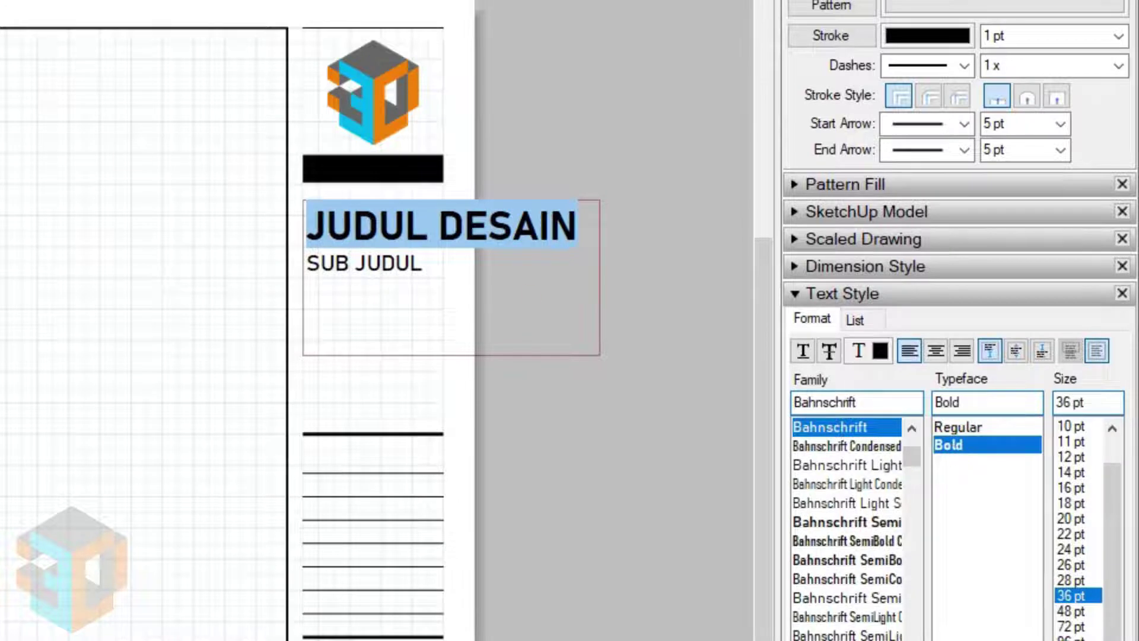
key(Escape)
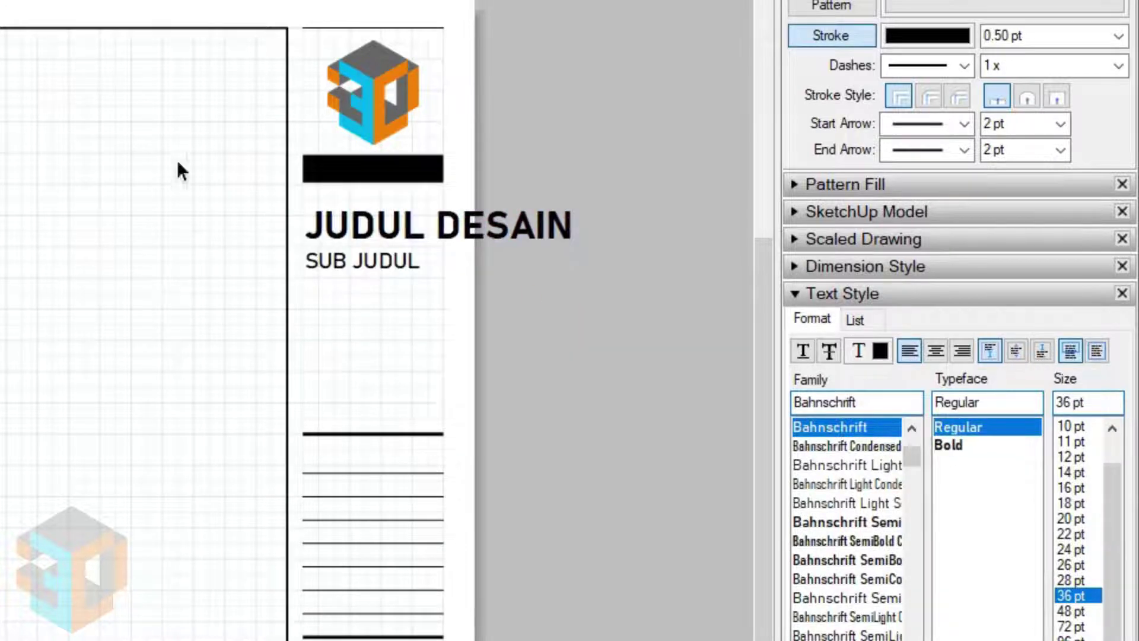
- Rotate the title text box 90°, shrink it so the title wraps, and move it left into the column
click(559, 229)
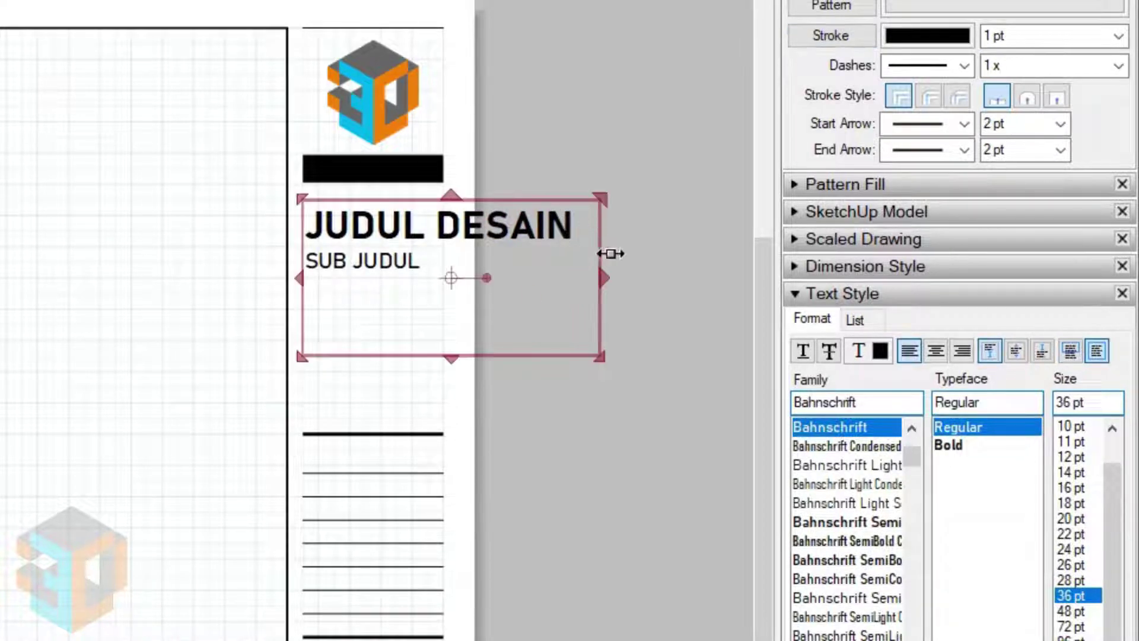
mouse_move(488, 277)
mouse_down()
mouse_move(460, 211)
mouse_move(446, 212)
mouse_up()
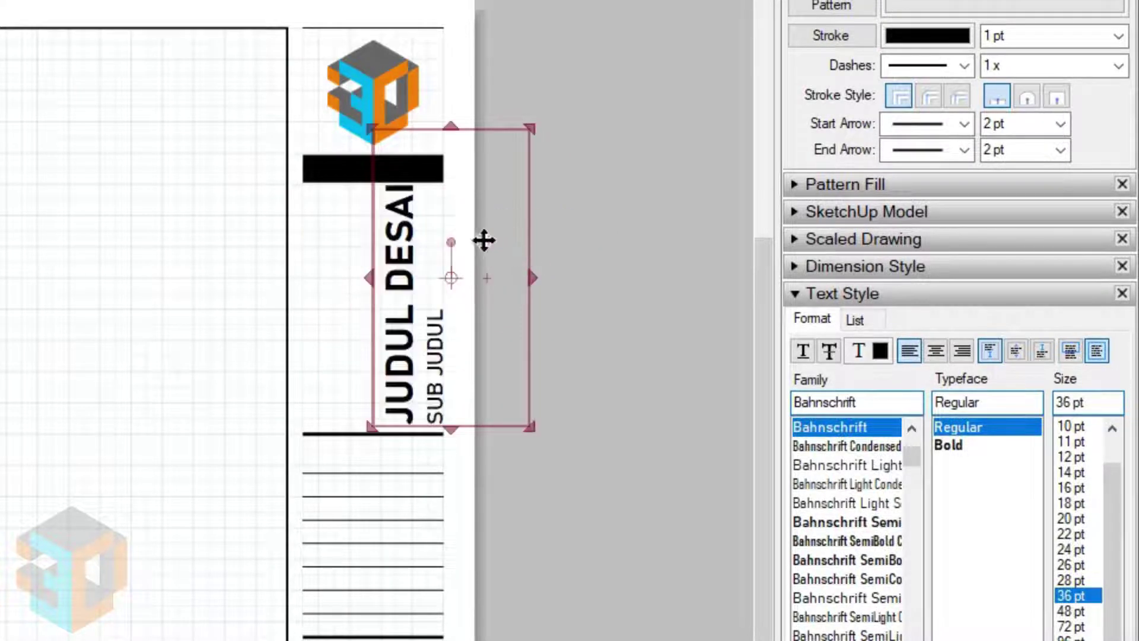
drag(451, 127, 449, 195)
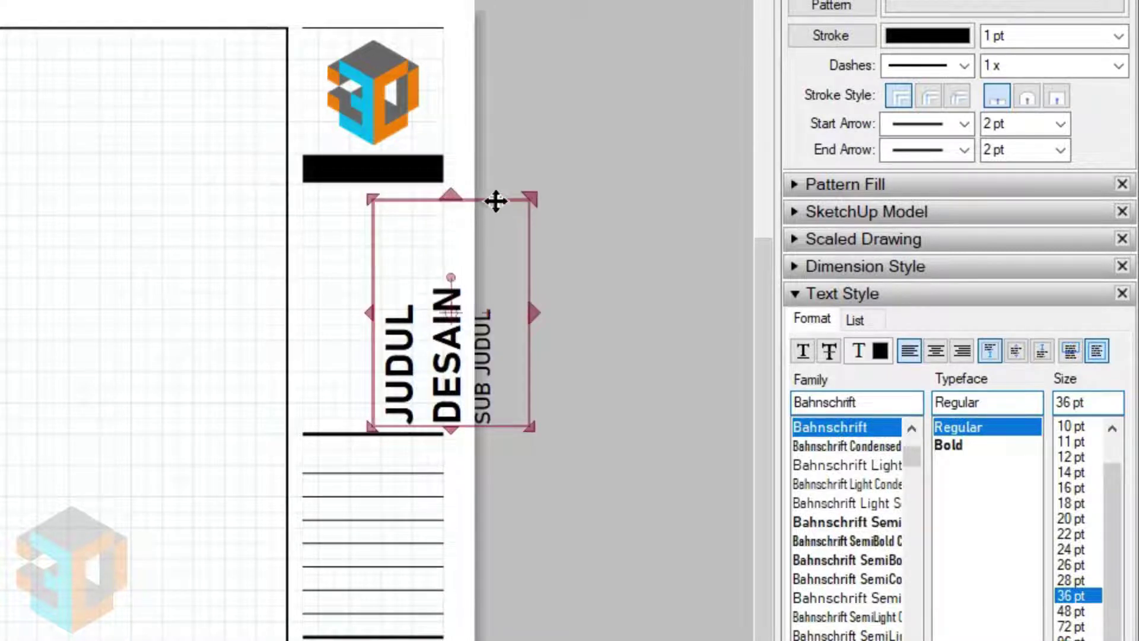
drag(495, 202, 429, 198)
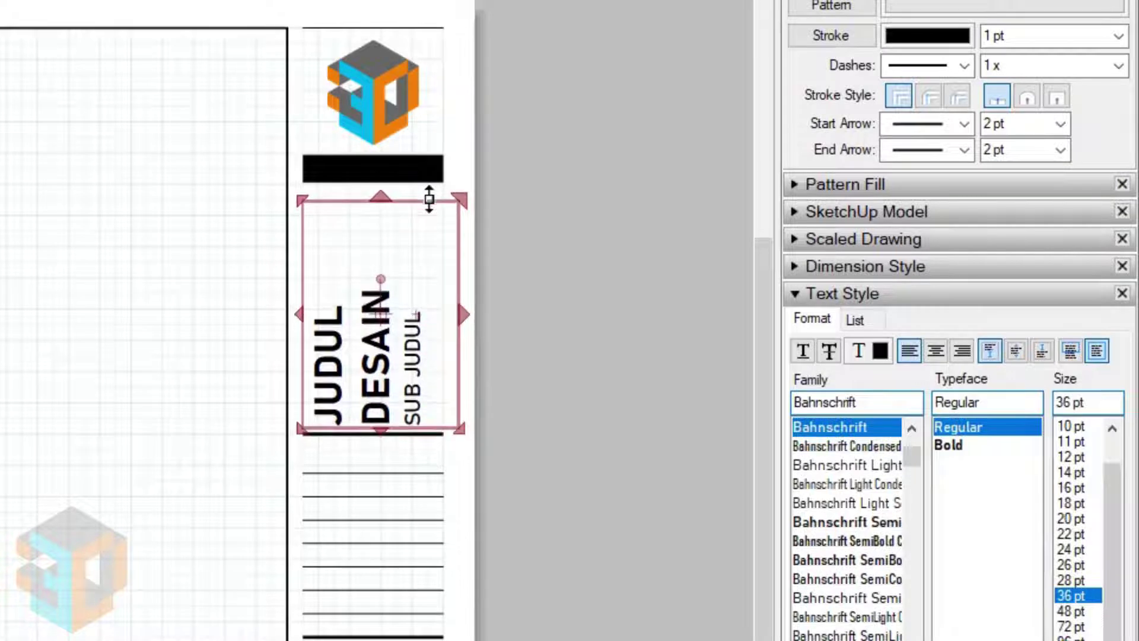
- Add a regular-weight 'keterangan' label in the cell below the title
click(538, 286)
key(l)
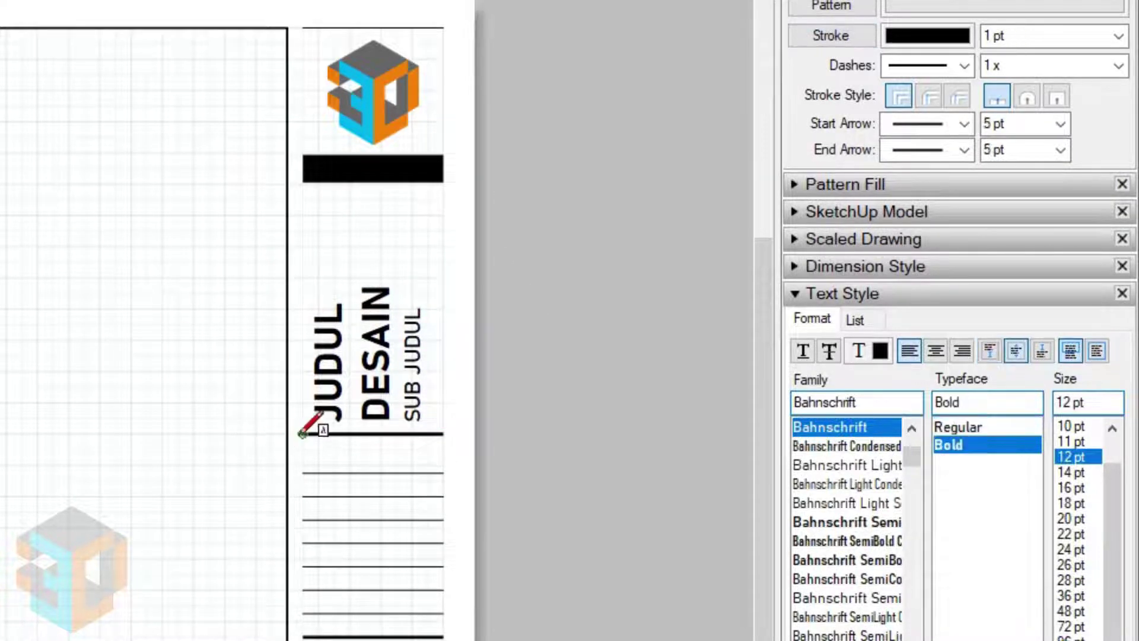
drag(302, 434, 419, 455)
key(Escape)
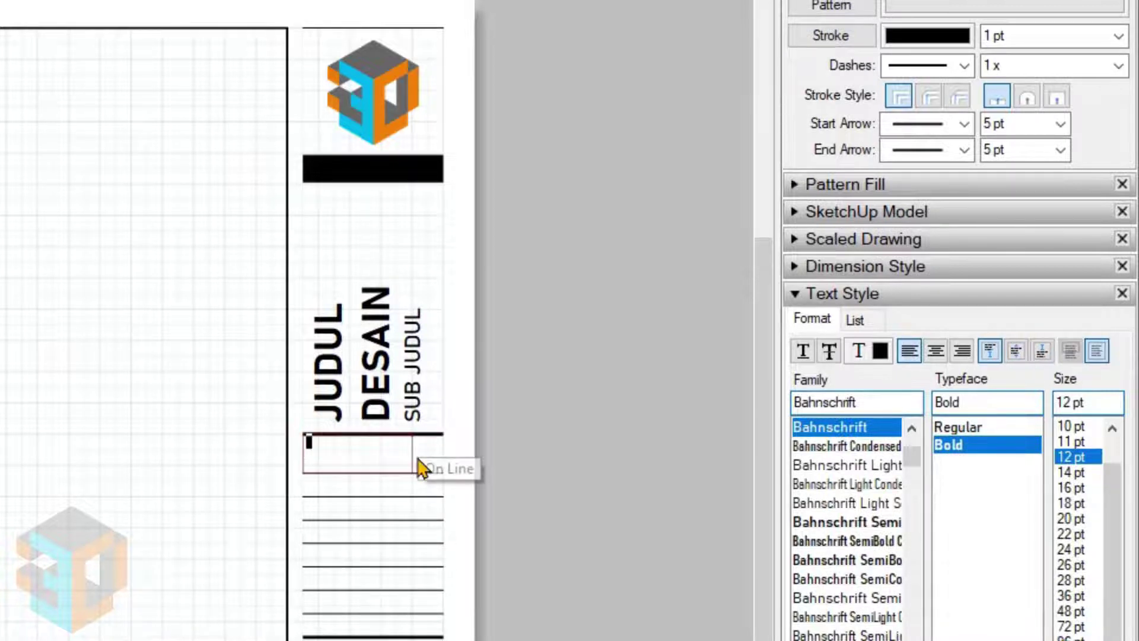
text(ketera)
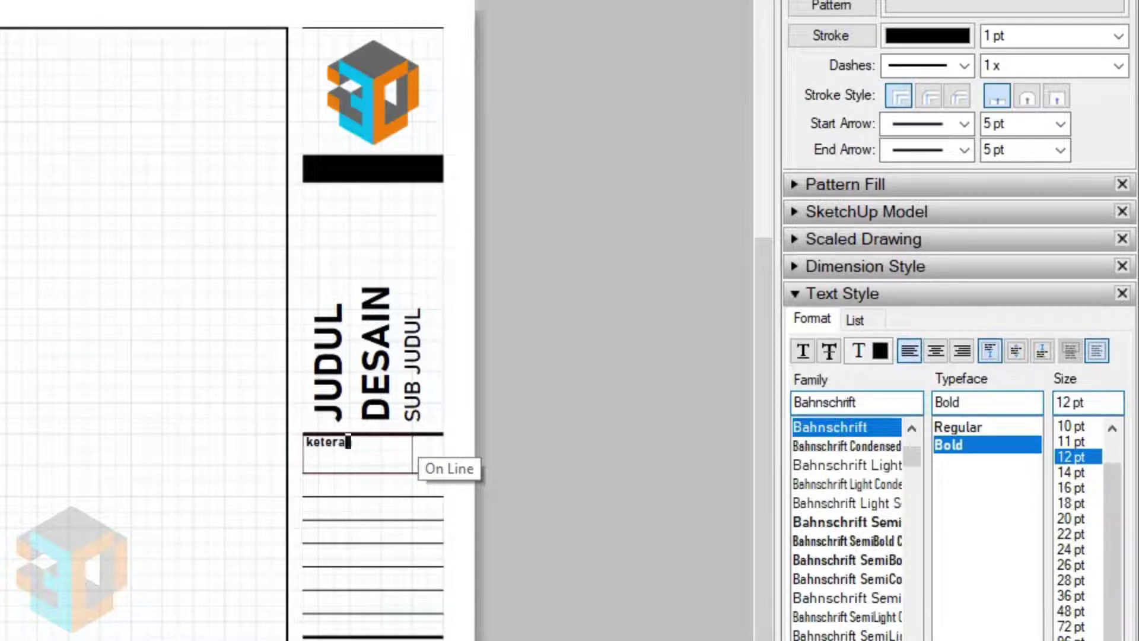
text(ngan)
drag(420, 465, 287, 453)
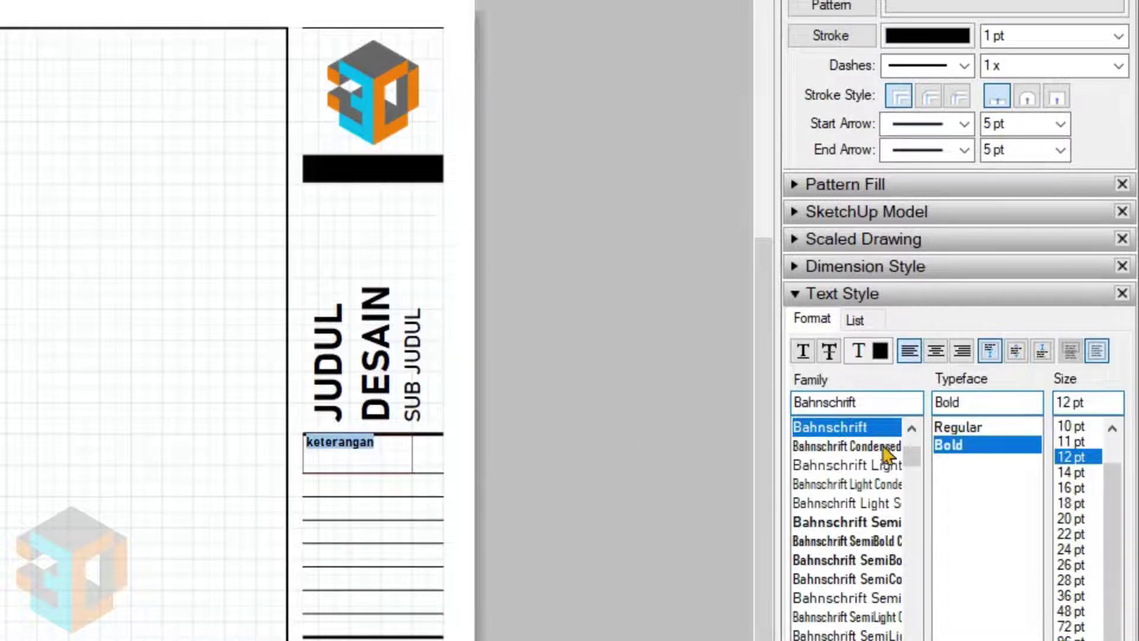
click(961, 433)
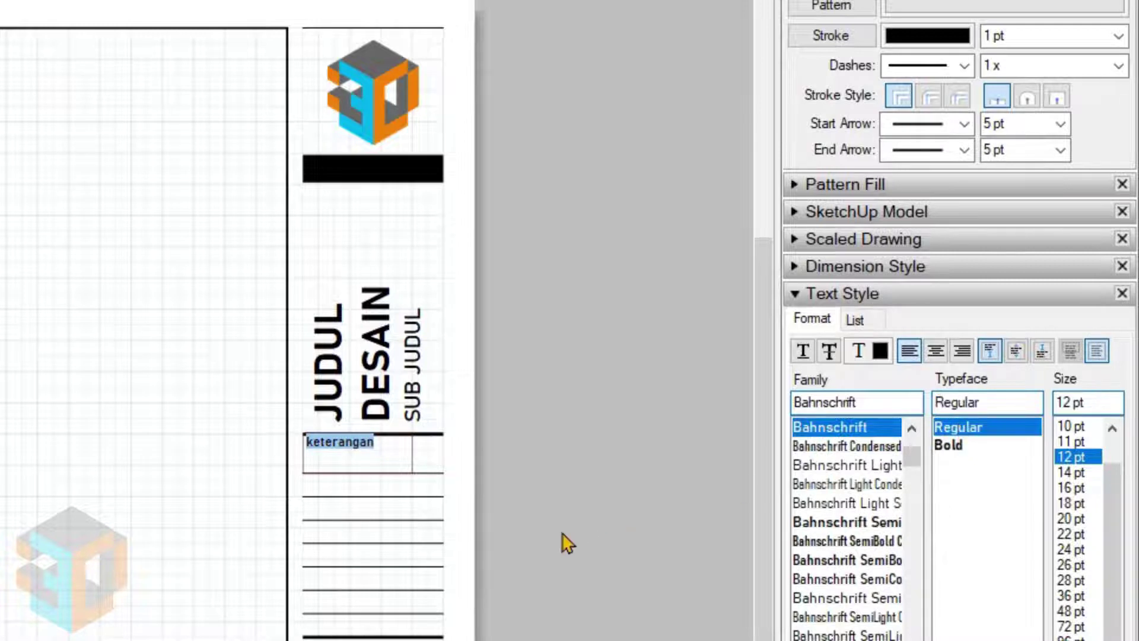
click(538, 568)
- Add a regular-weight 'judul gambar' label below the second thick line
key(l)
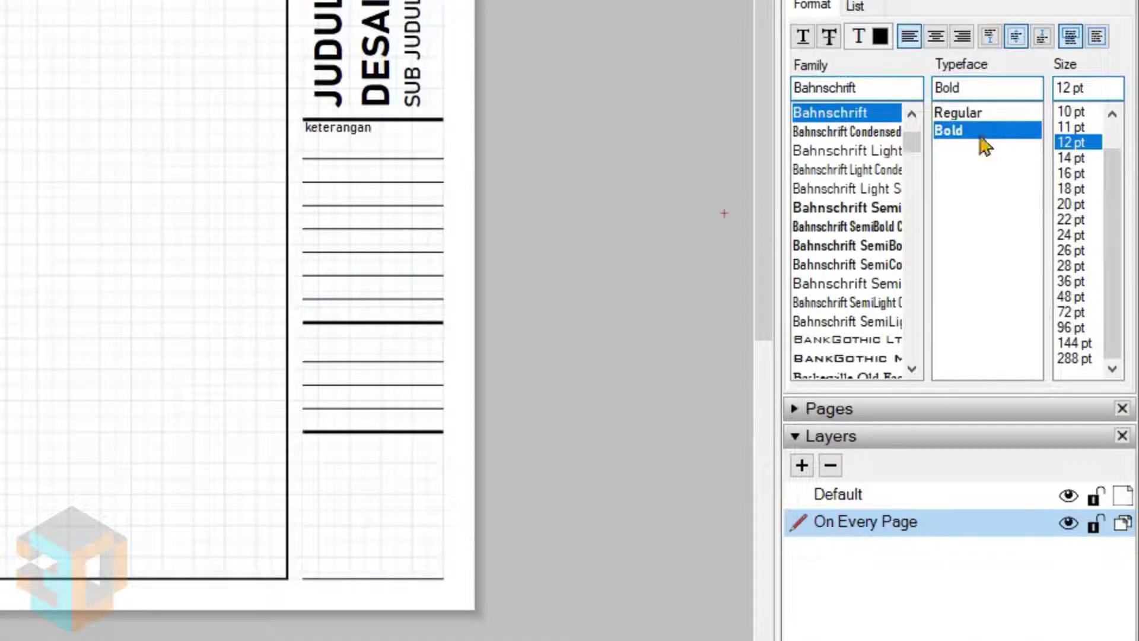
click(958, 113)
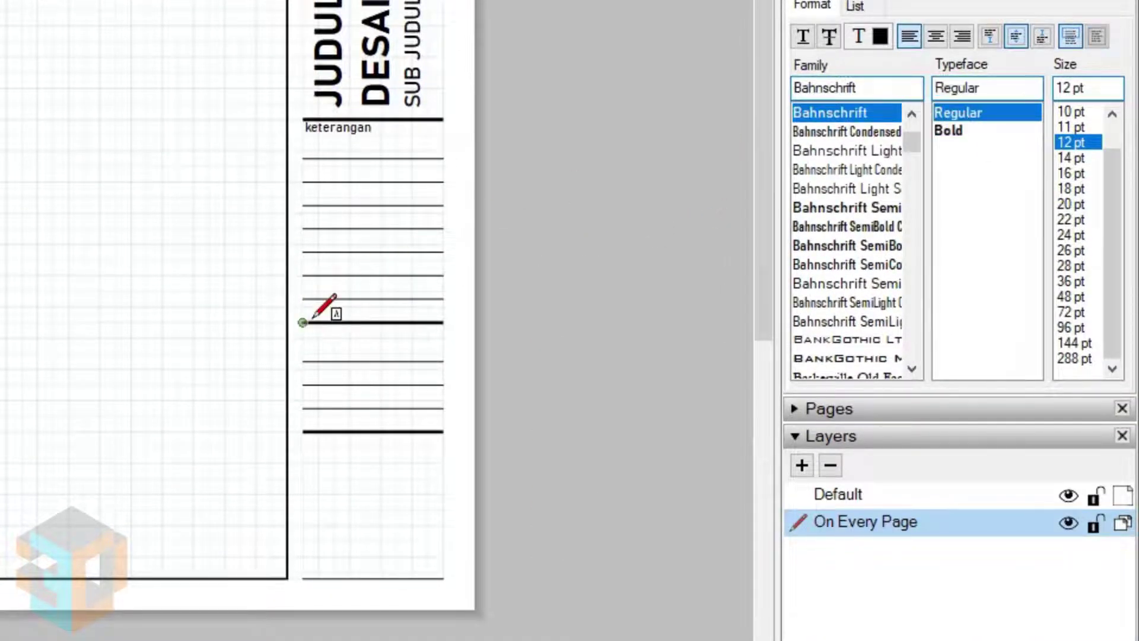
drag(302, 322, 423, 351)
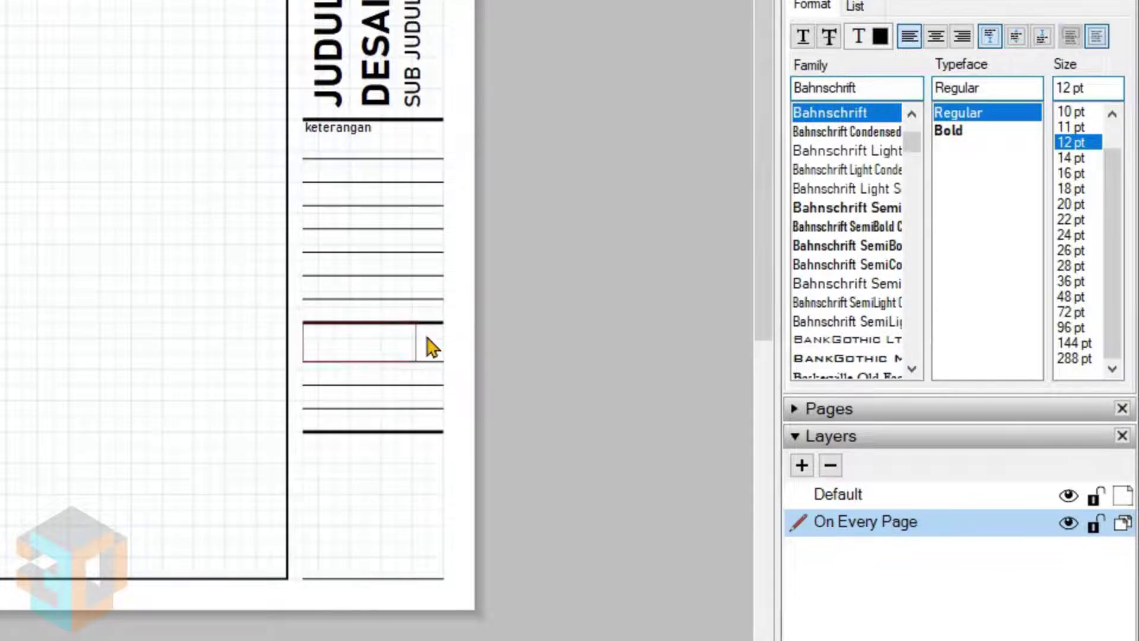
text(judul gambar)
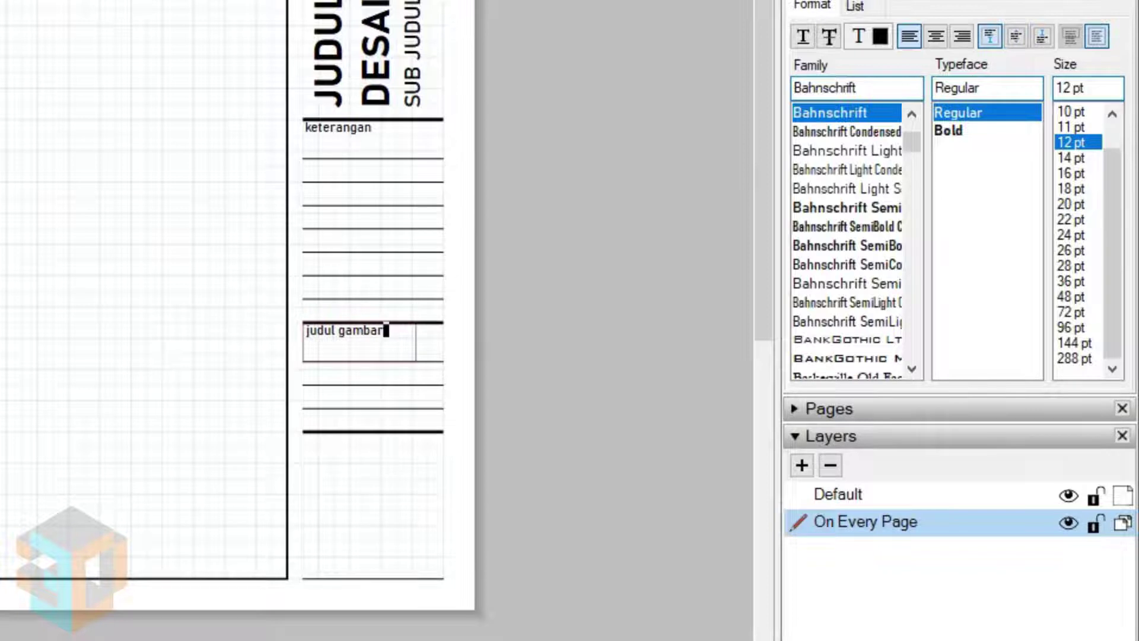
key(Escape)
- Add a 'tanggal' label in the bottom cell and a 'lembar' text box below it
key(l)
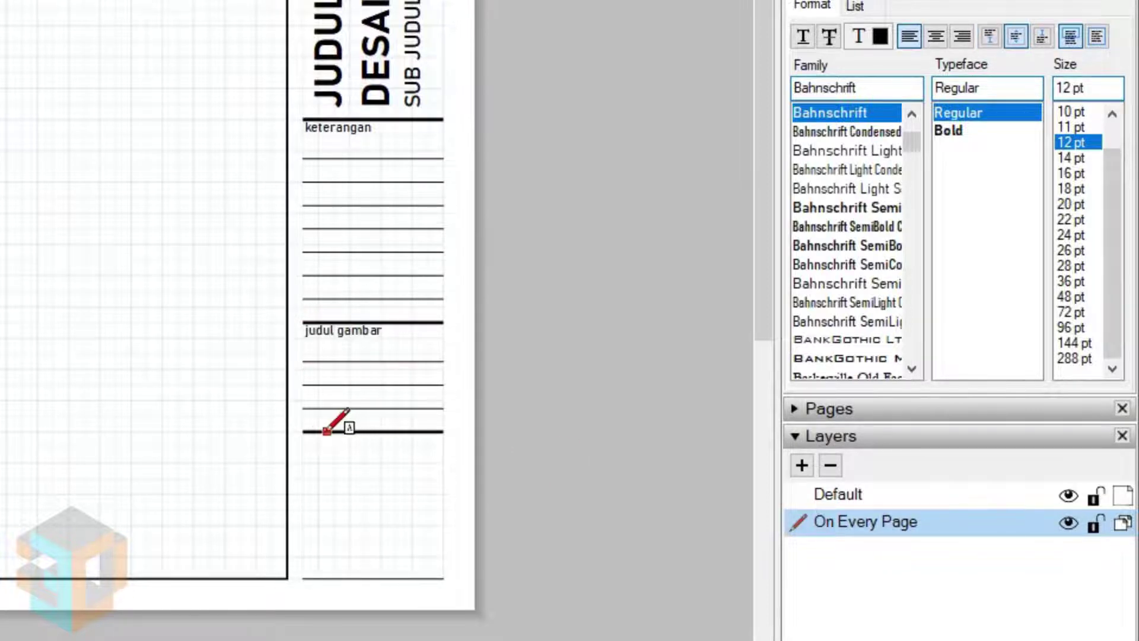
drag(303, 432, 401, 468)
text(tanggal)
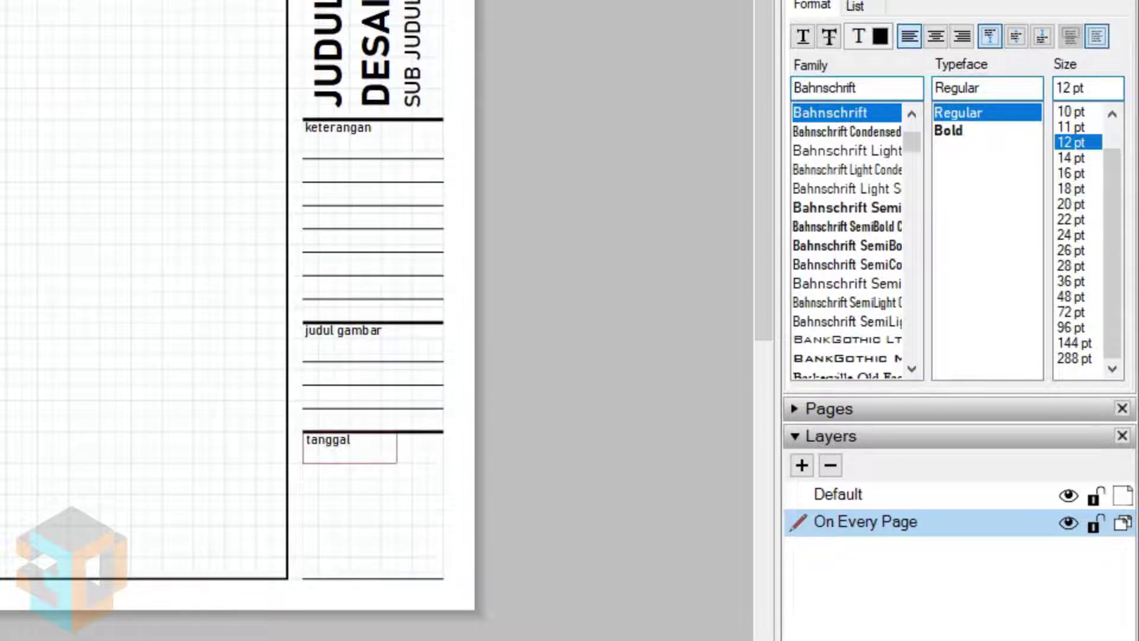
click(560, 449)
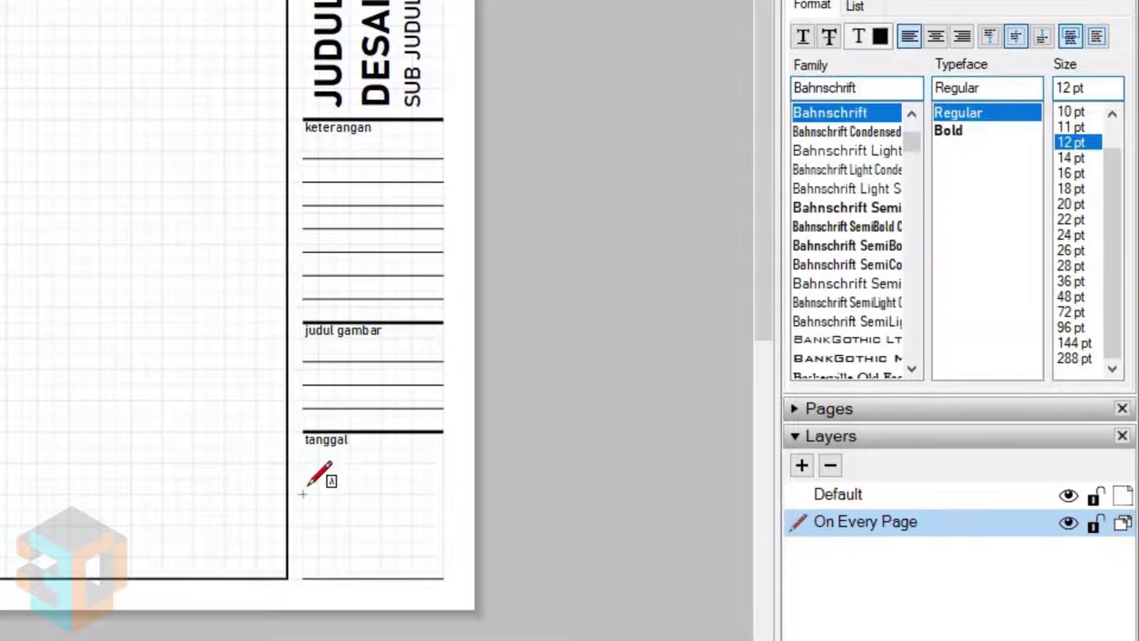
drag(302, 479, 442, 509)
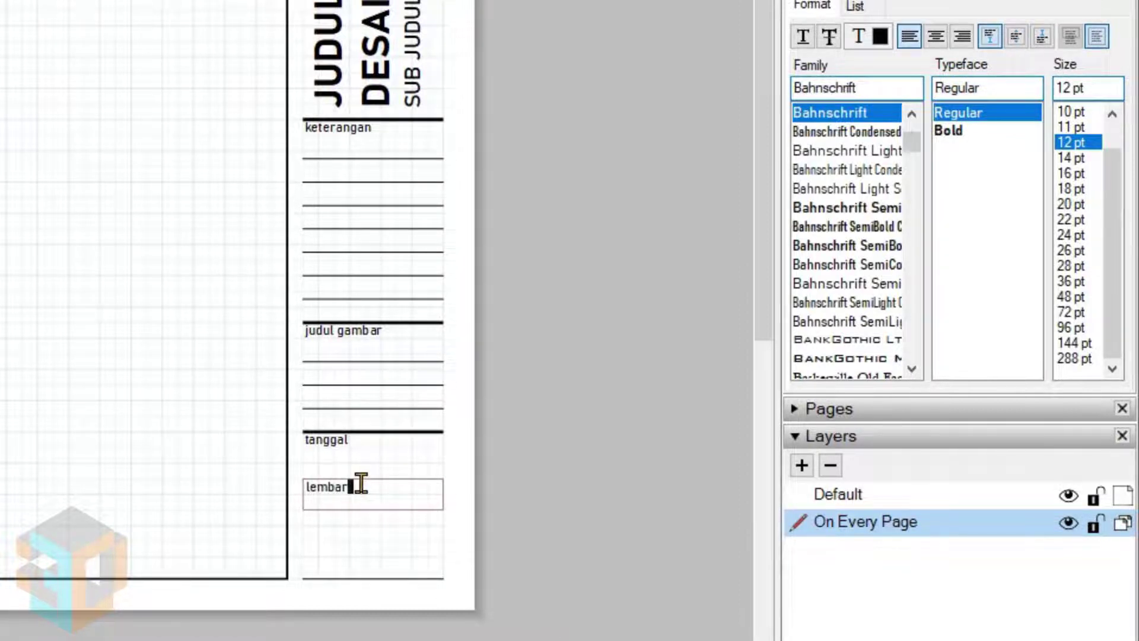
drag(357, 485, 284, 497)
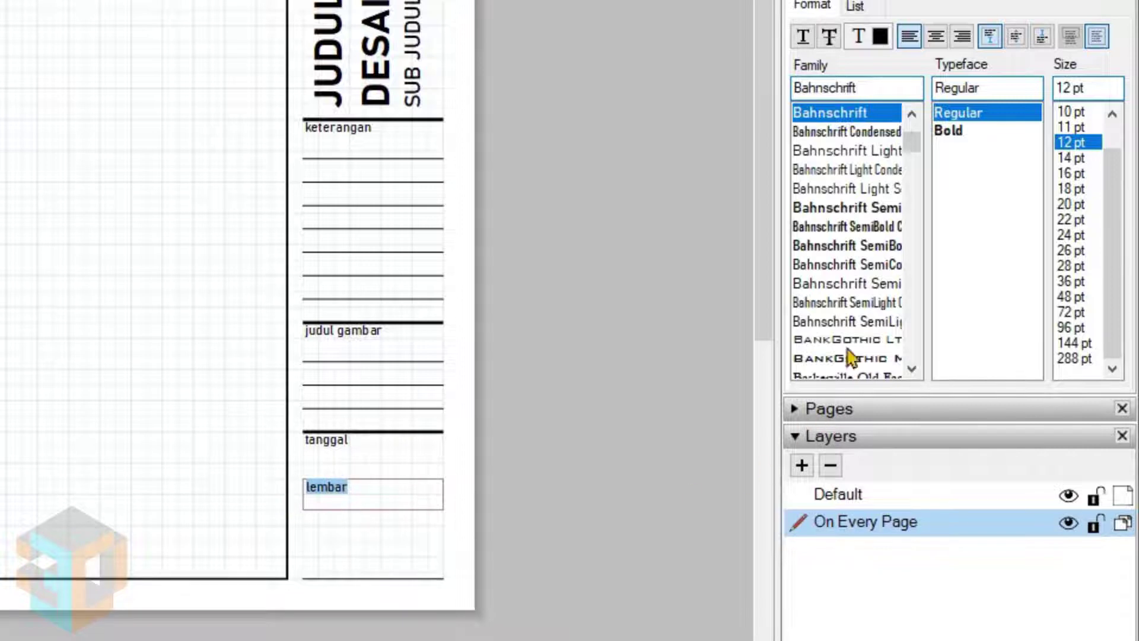
- Make the lembar text white and give its box a black fill
click(882, 37)
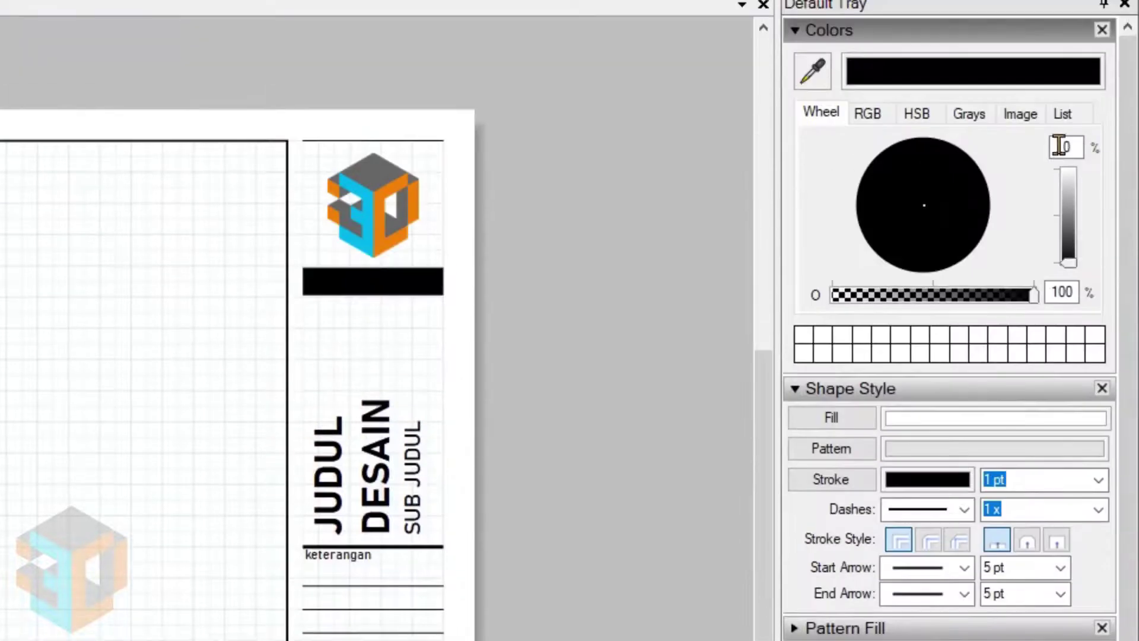
click(1073, 176)
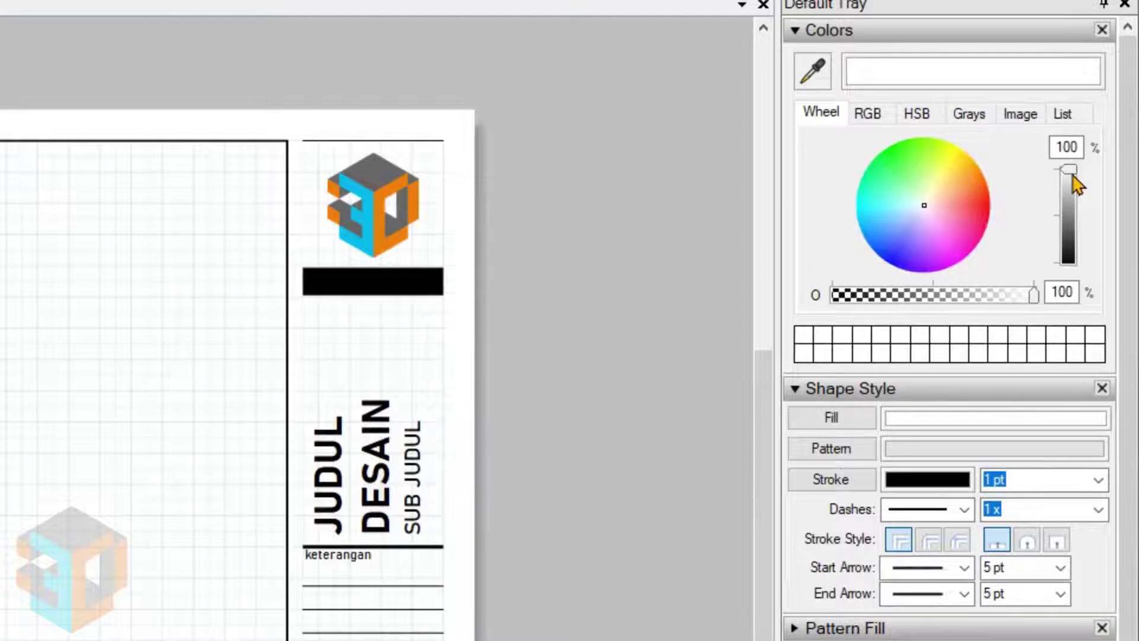
click(801, 32)
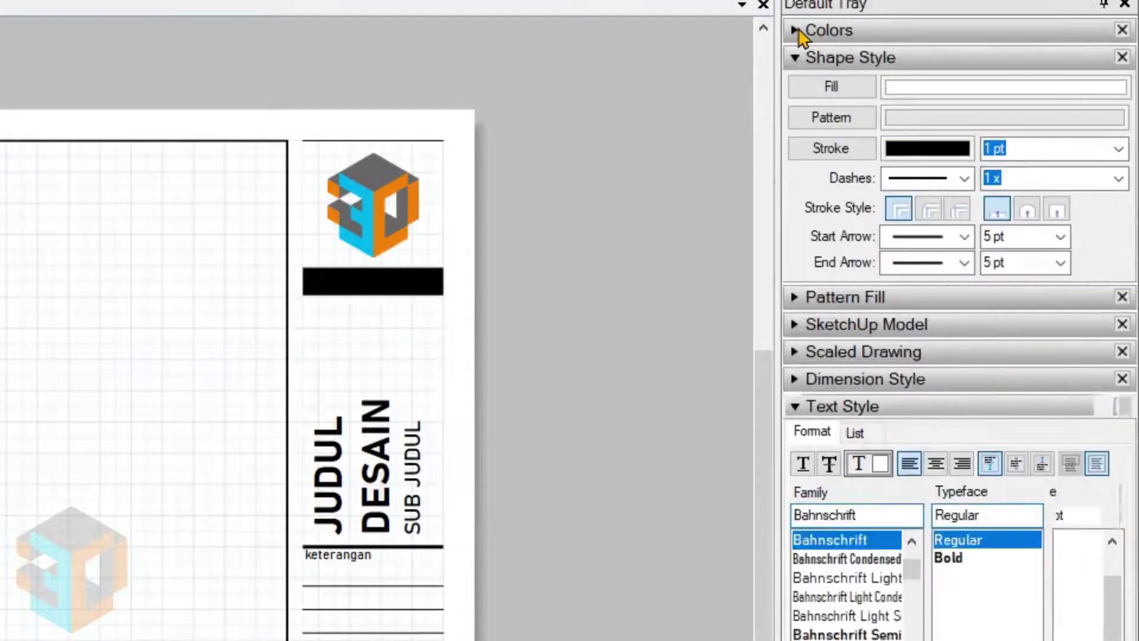
click(842, 87)
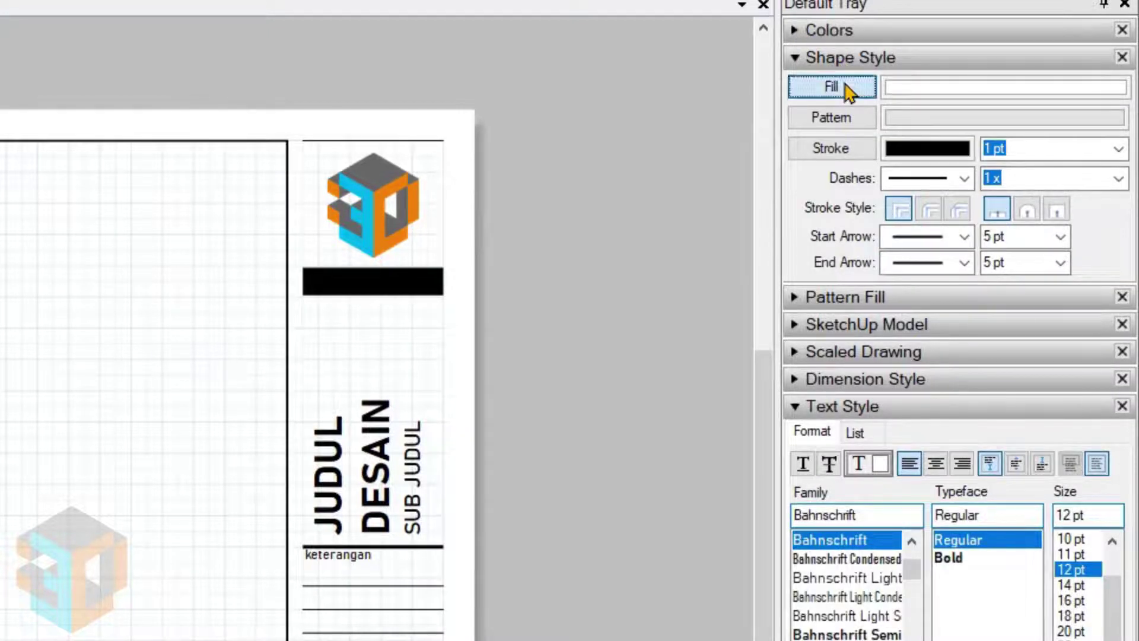
click(922, 92)
drag(1072, 202, 1076, 279)
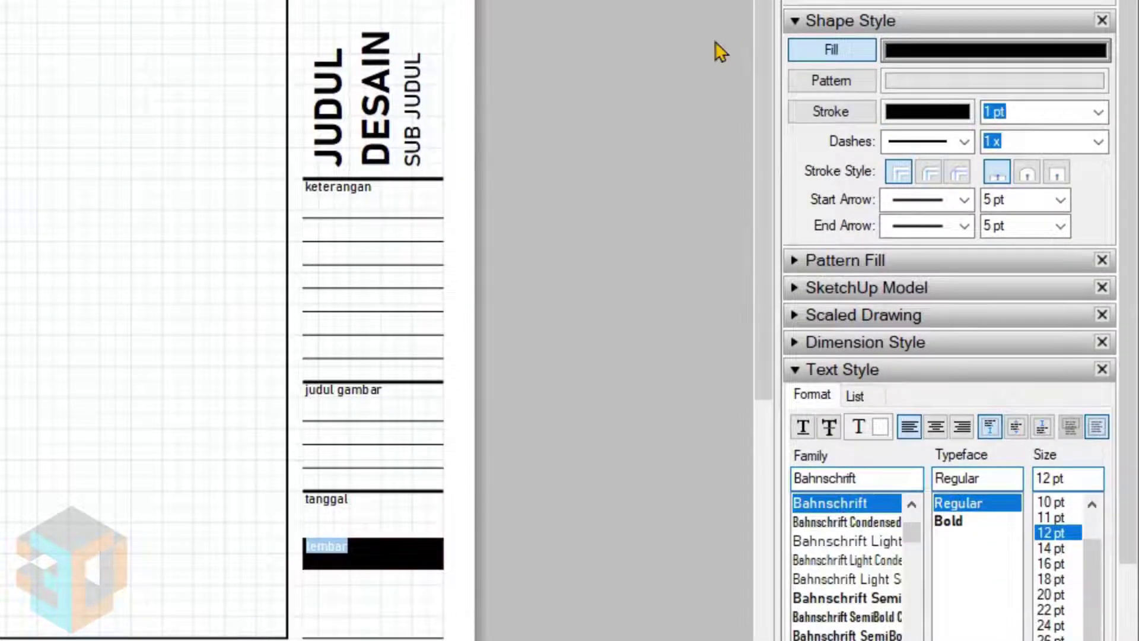
click(574, 542)
key(ctrl+z)
key(space)
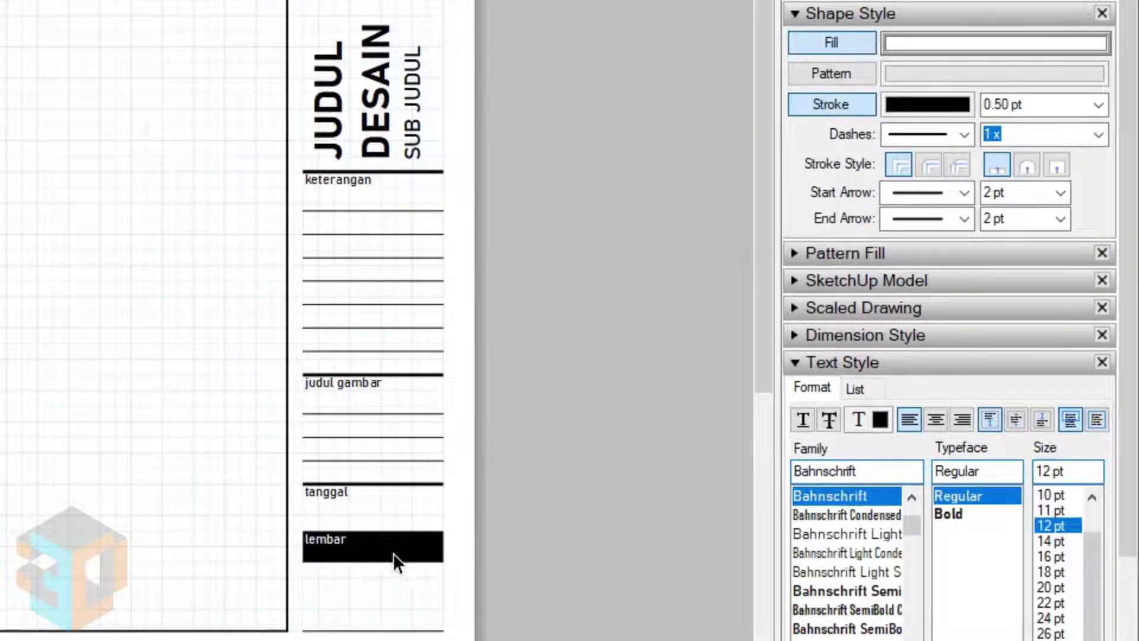
- Resize the black lembar box vertically into a thin bar
click(372, 556)
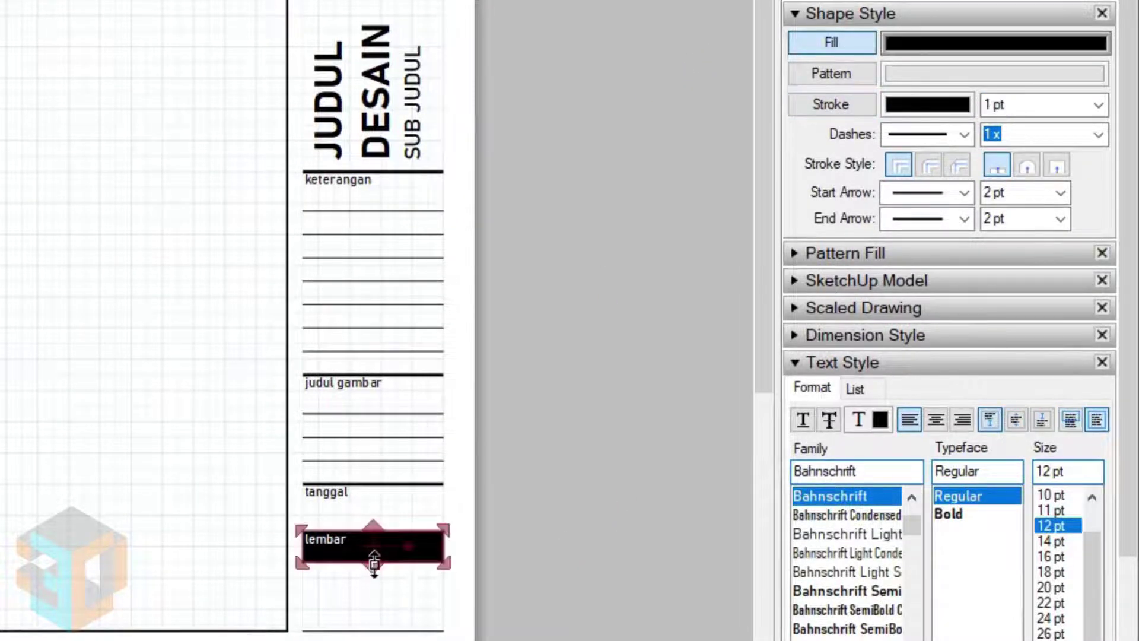
drag(374, 551, 375, 584)
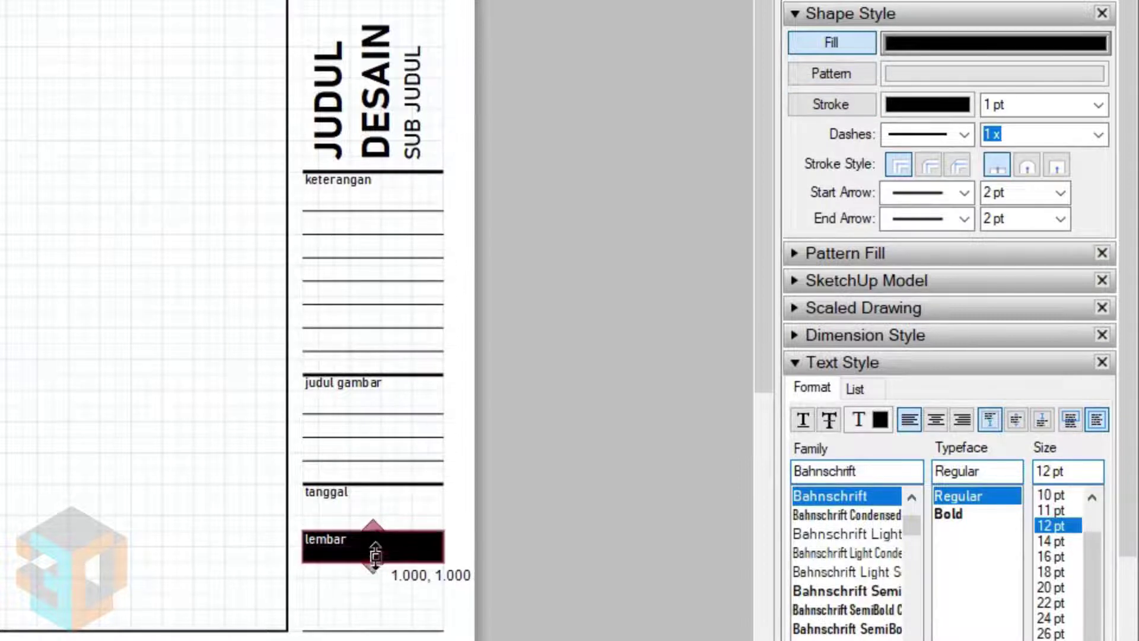
drag(376, 585, 375, 547)
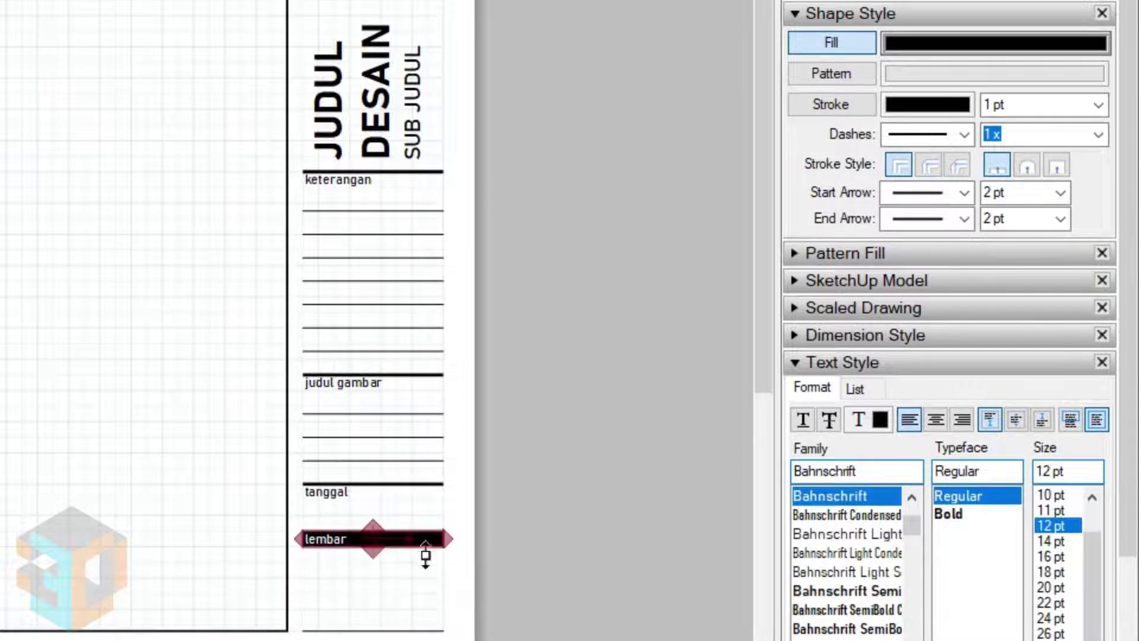
click(532, 558)
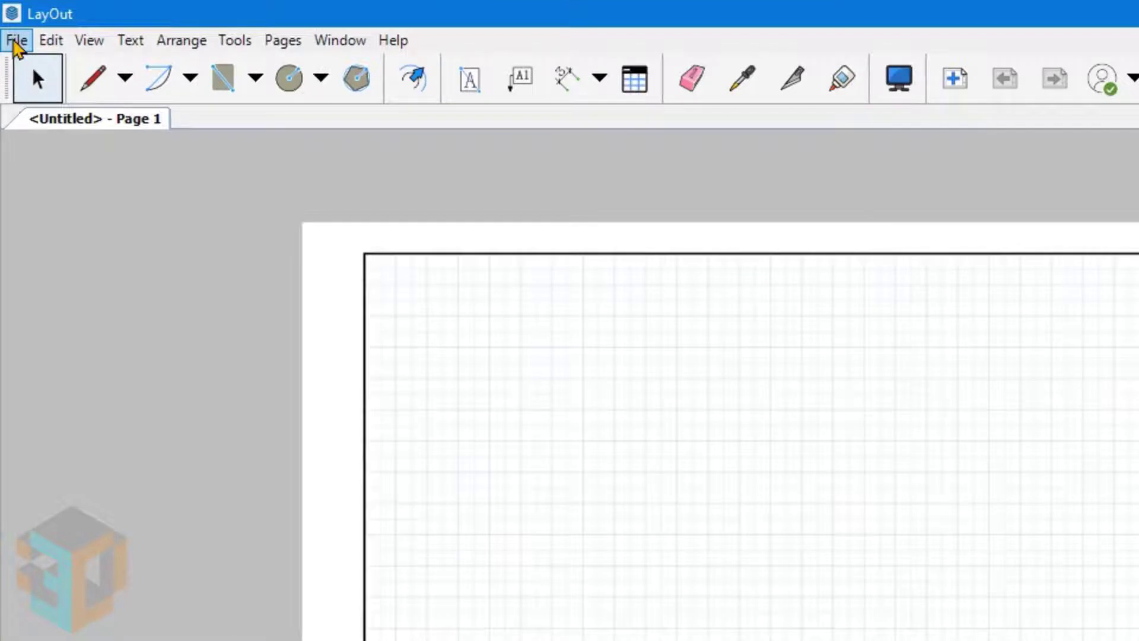
- In Document Setup Auto-Text, replace the <Author> 'Author Name' placeholder with the studio name
click(8, 20)
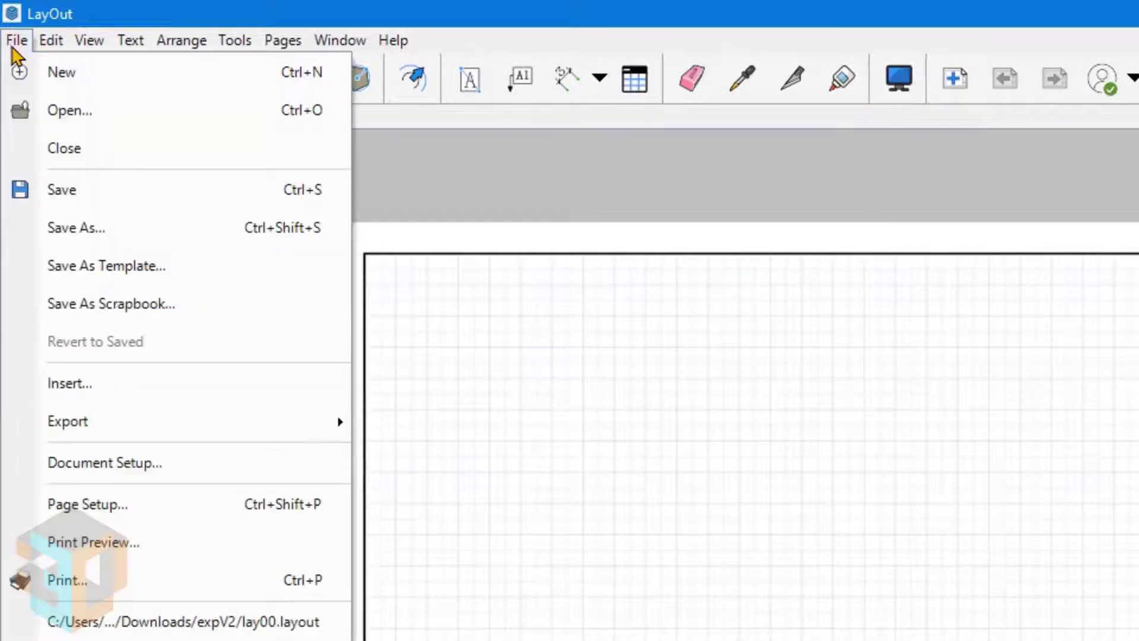
click(55, 462)
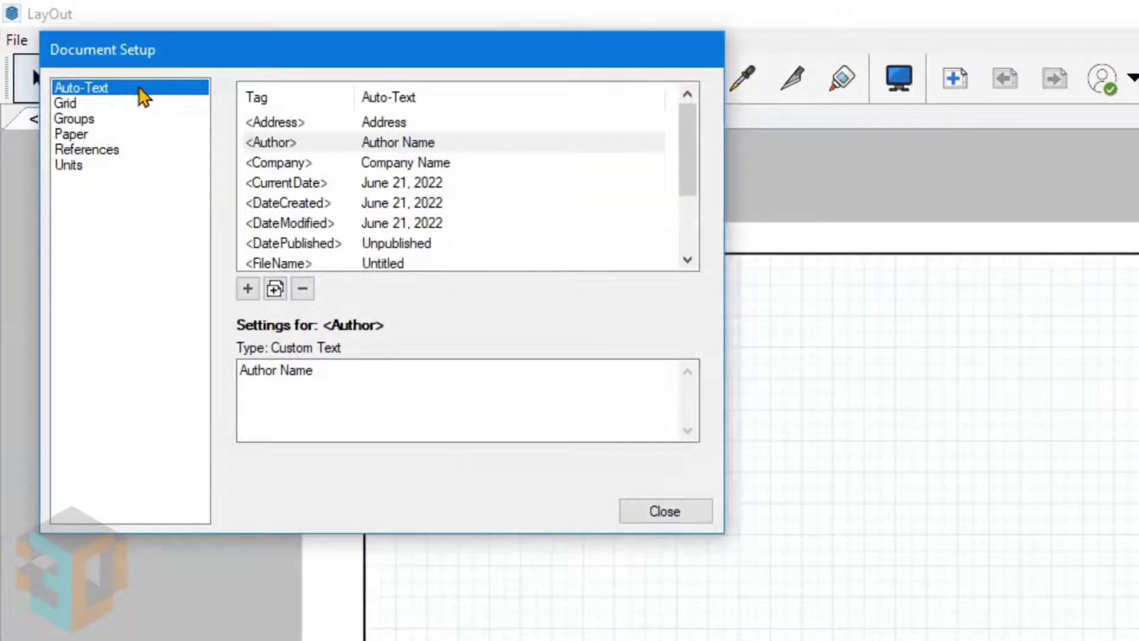
click(278, 145)
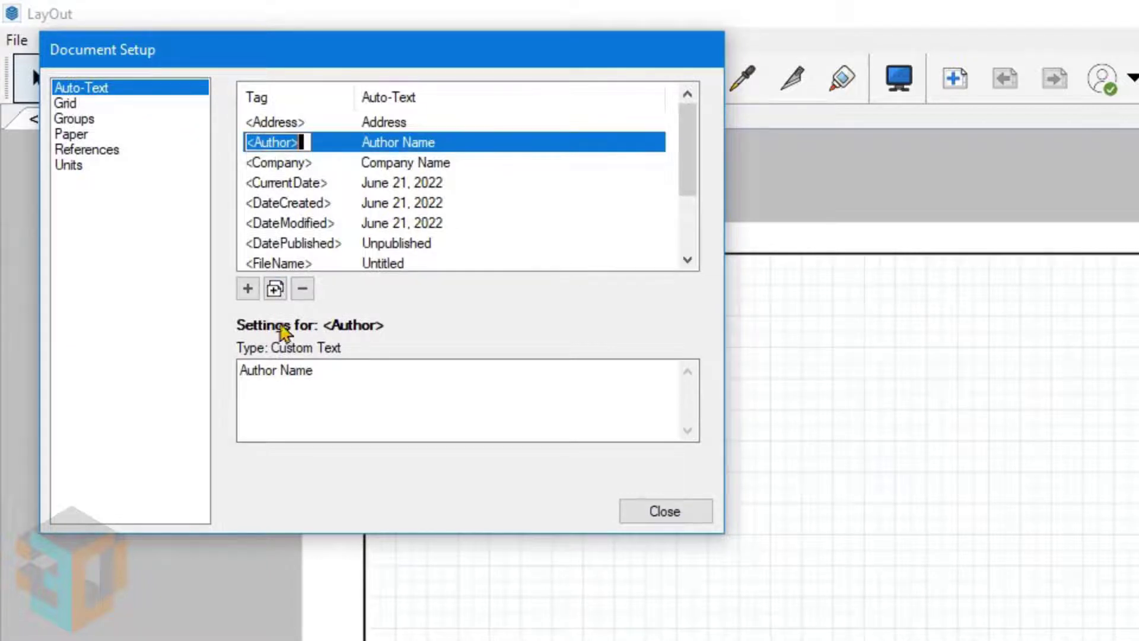
click(316, 371)
drag(315, 371, 204, 364)
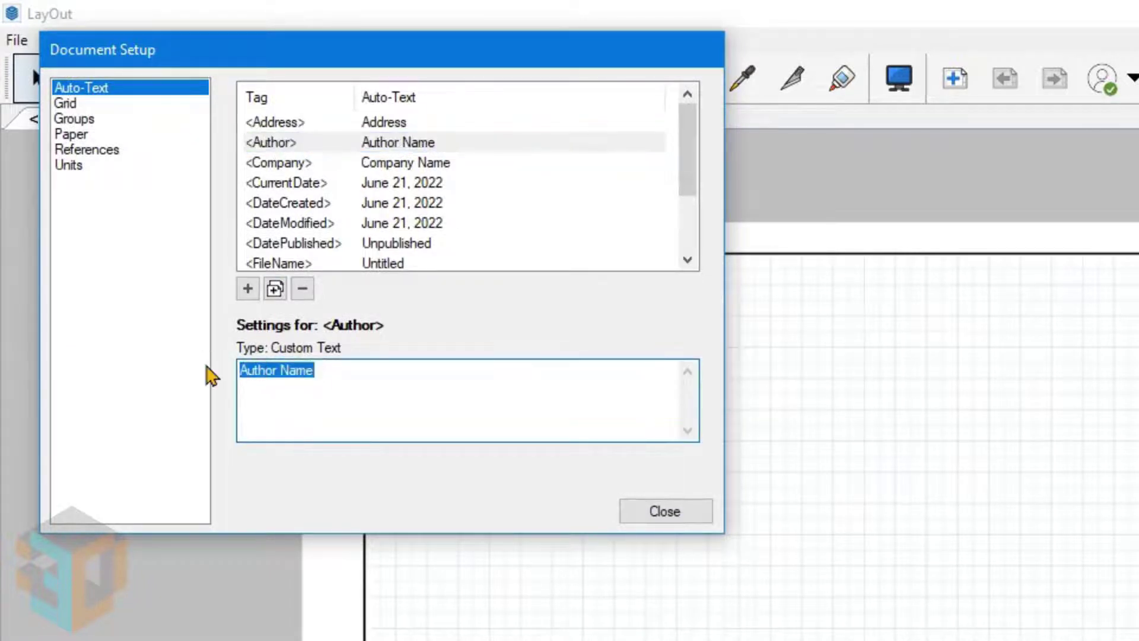
key(BackSpace)
text(IRF 3D)
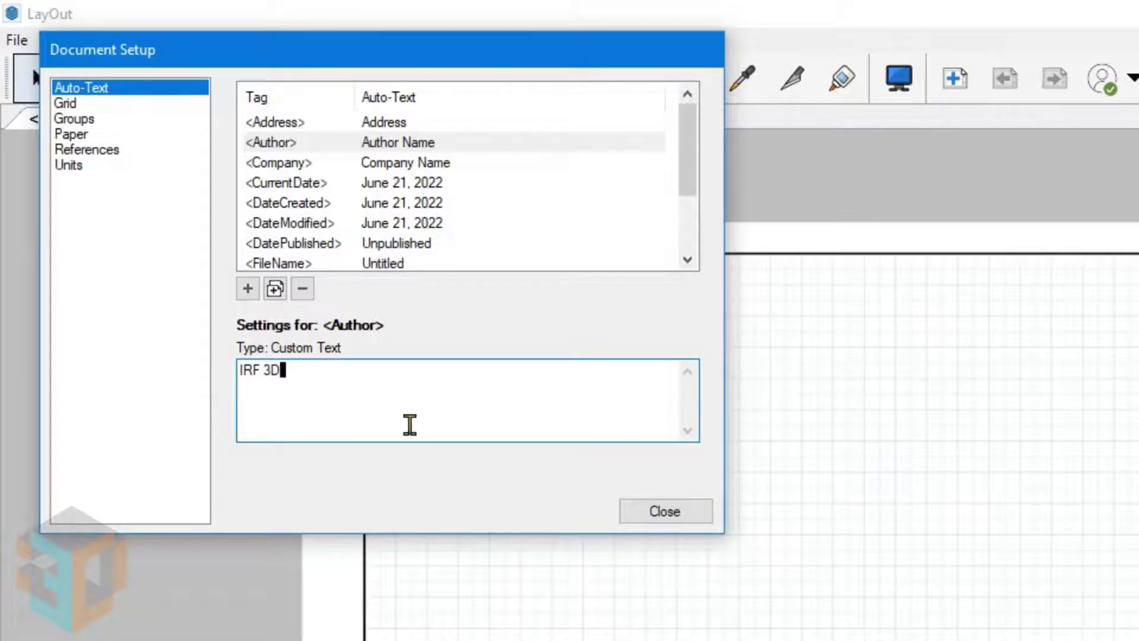
click(665, 512)
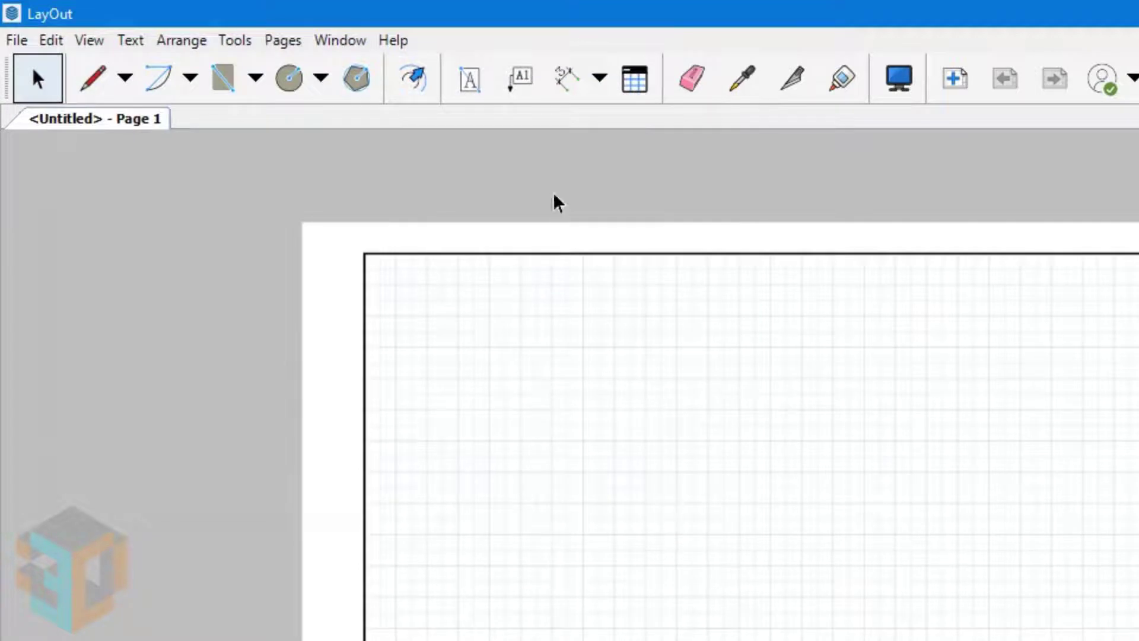
- Insert the <Author> auto-text in a box on the black bar under the logo, centred horizontally and vertically
click(470, 80)
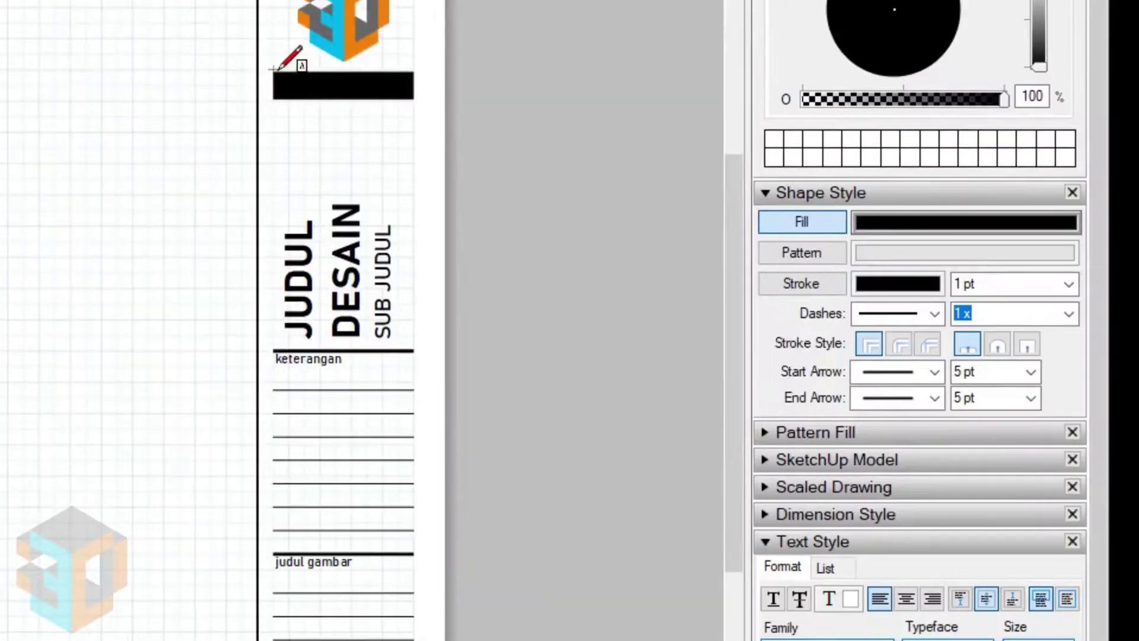
mouse_move(275, 69)
mouse_down()
mouse_move(414, 113)
mouse_move(414, 101)
mouse_up()
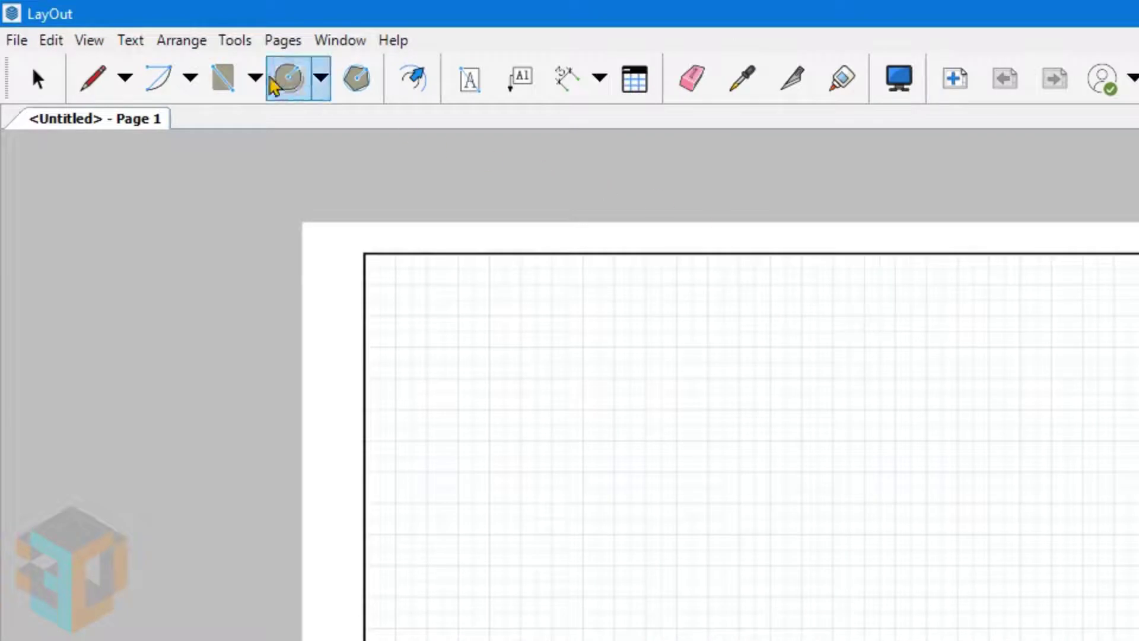
click(141, 44)
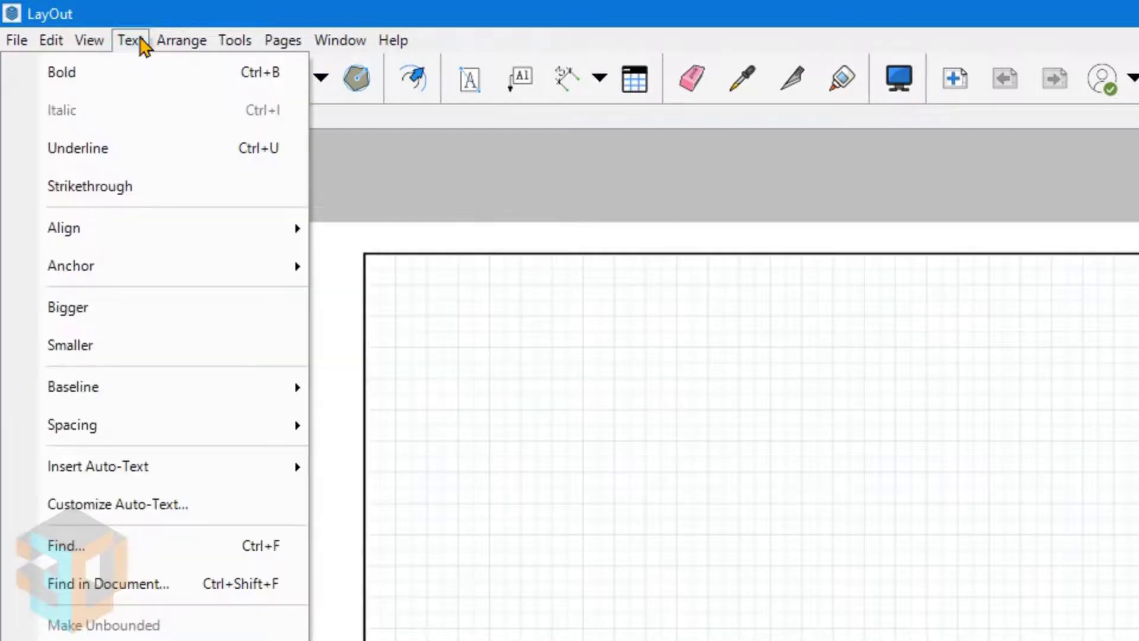
mouse_move(98, 466)
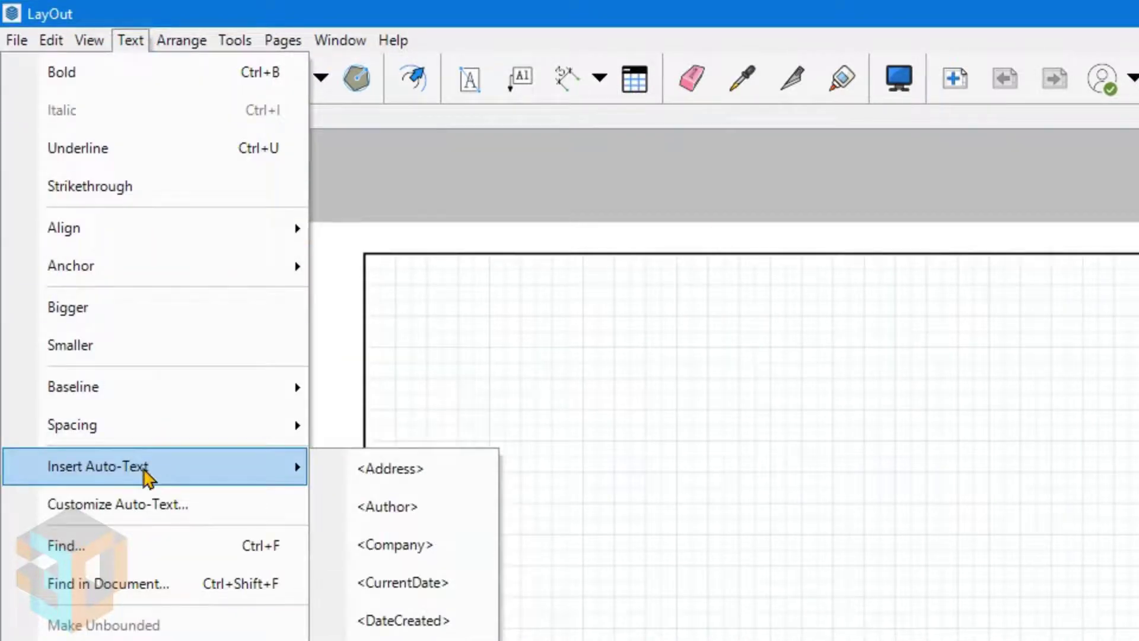
click(436, 509)
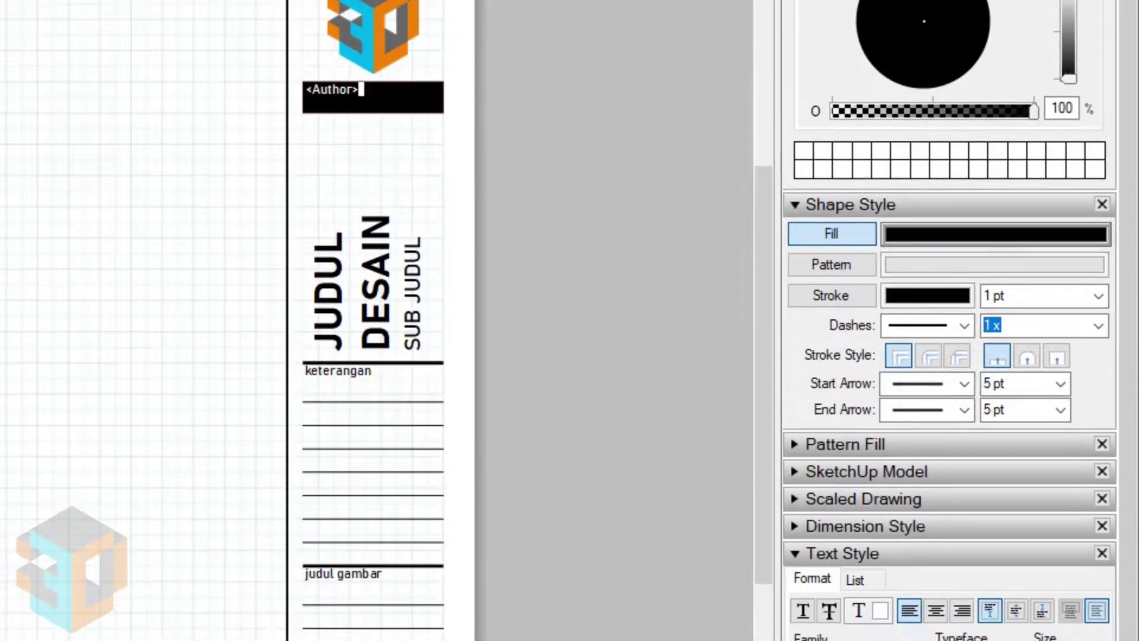
click(935, 612)
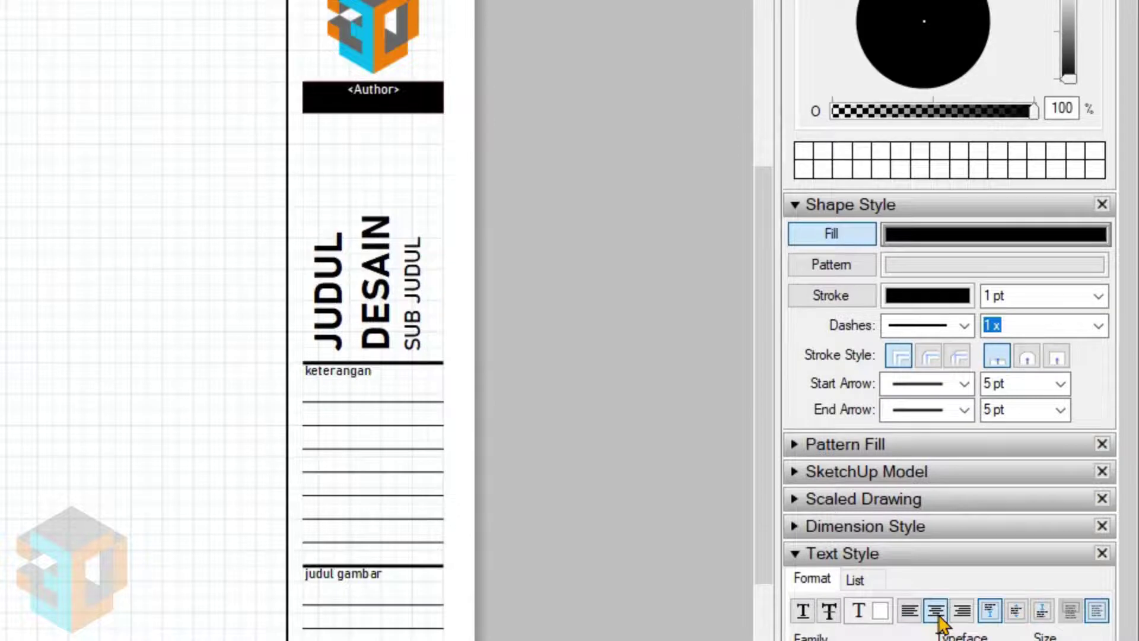
click(1016, 612)
key(l)
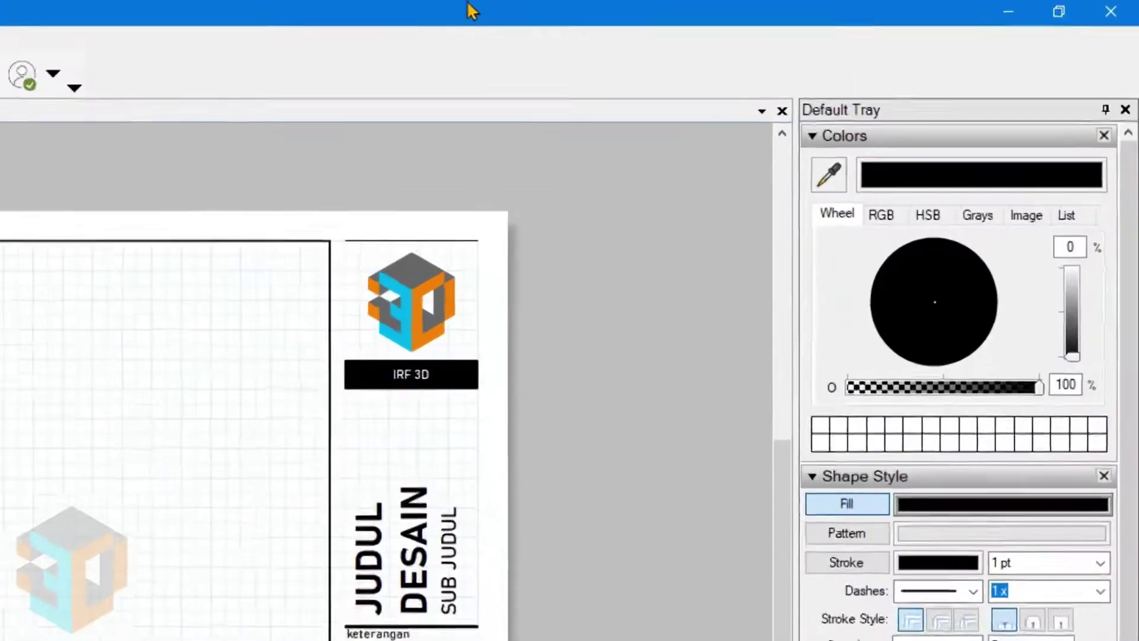
- Add pages in the Pages panel, replacing the fourth page with a fresh one
click(795, 149)
click(794, 170)
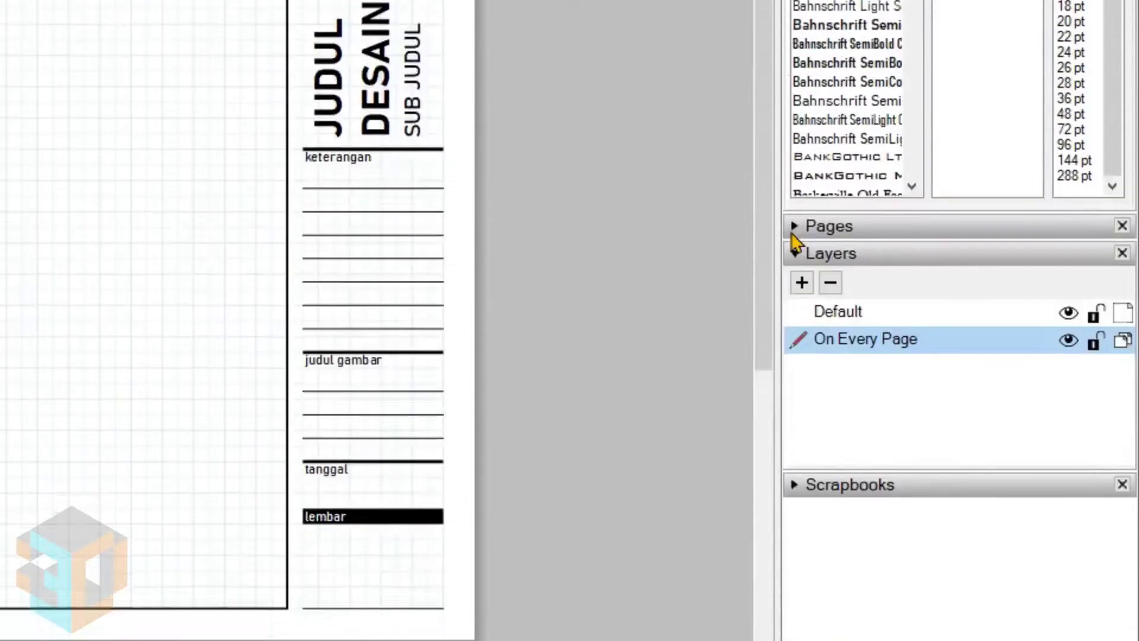
click(795, 226)
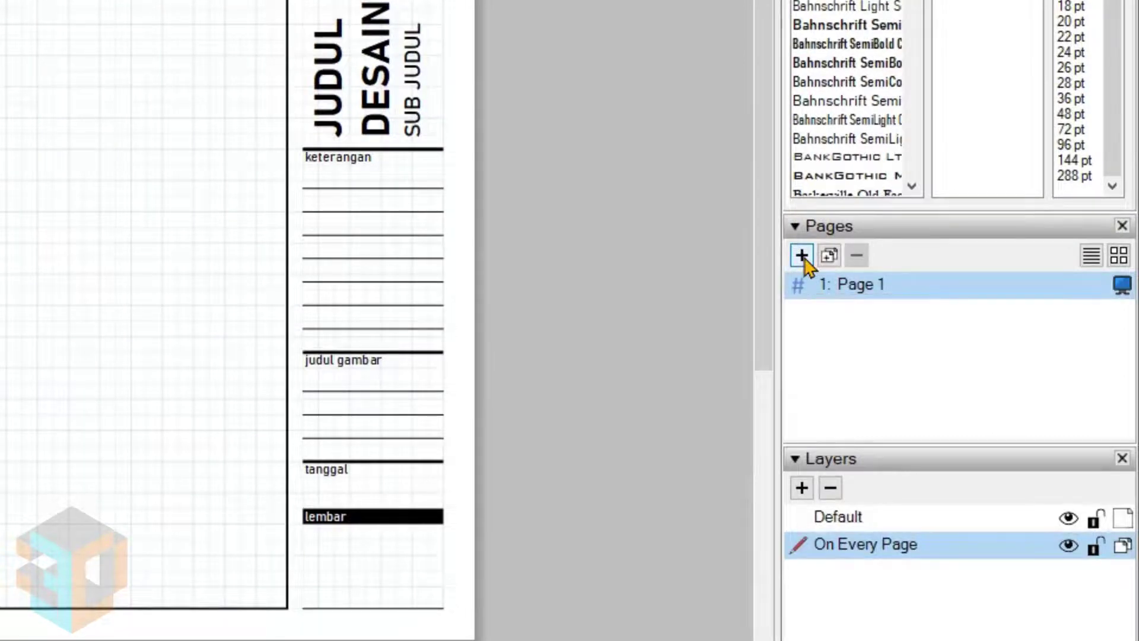
click(802, 256)
click(802, 256)
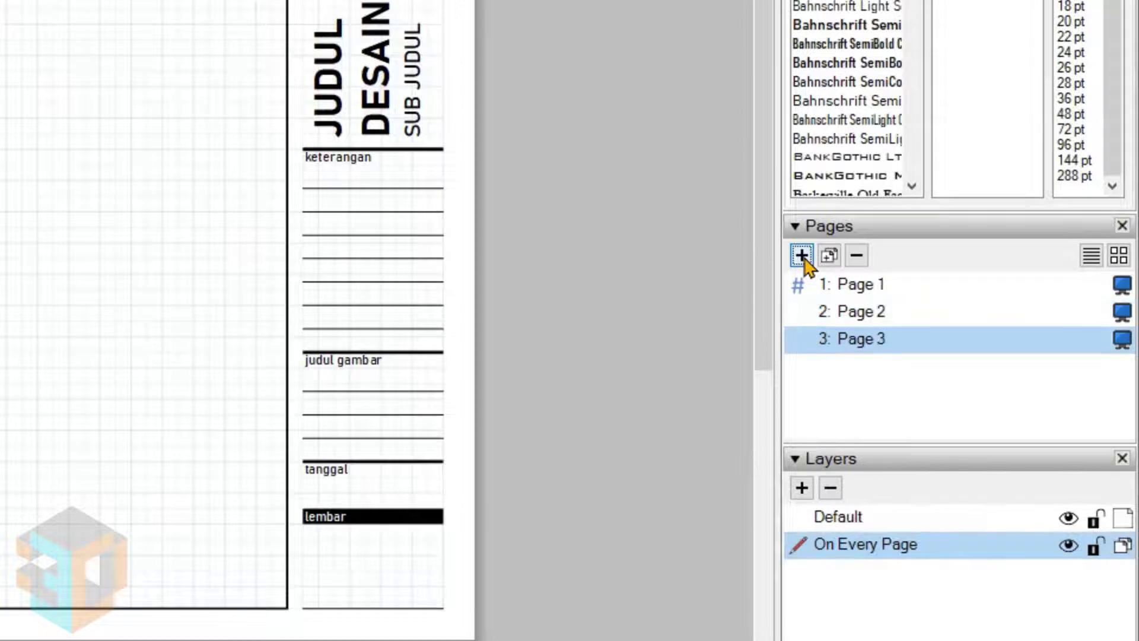
click(802, 256)
click(802, 256)
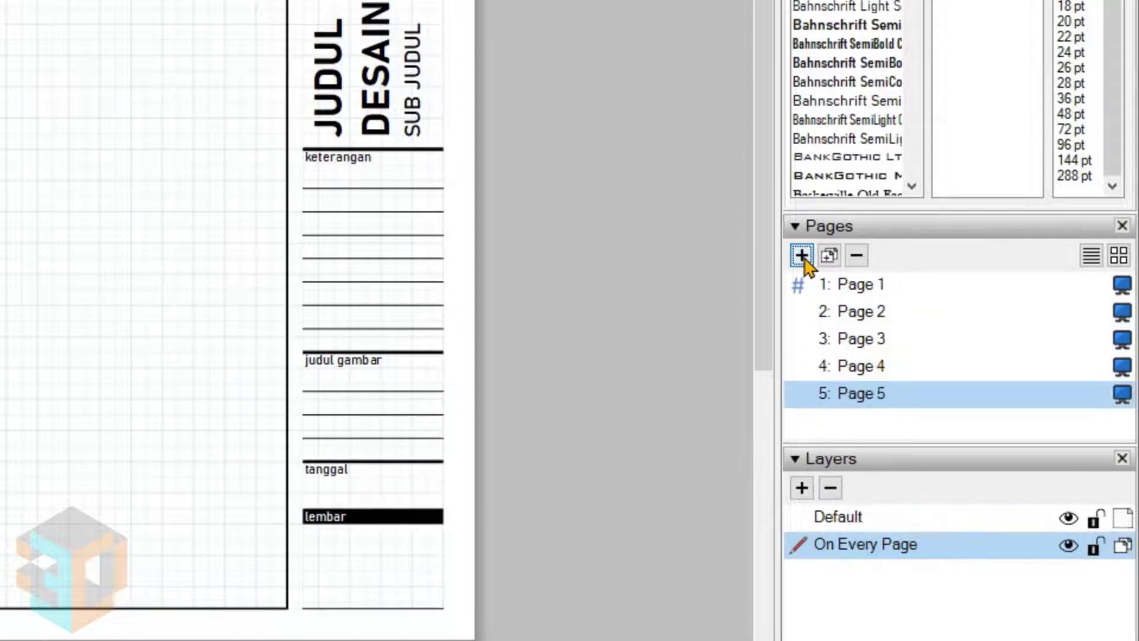
click(856, 255)
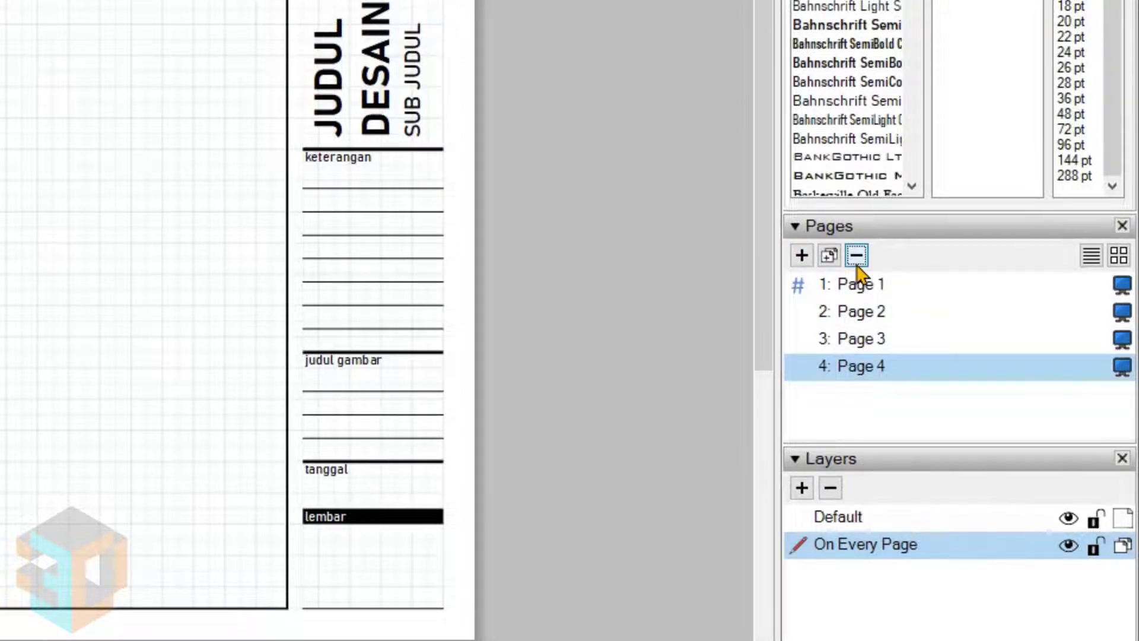
click(857, 264)
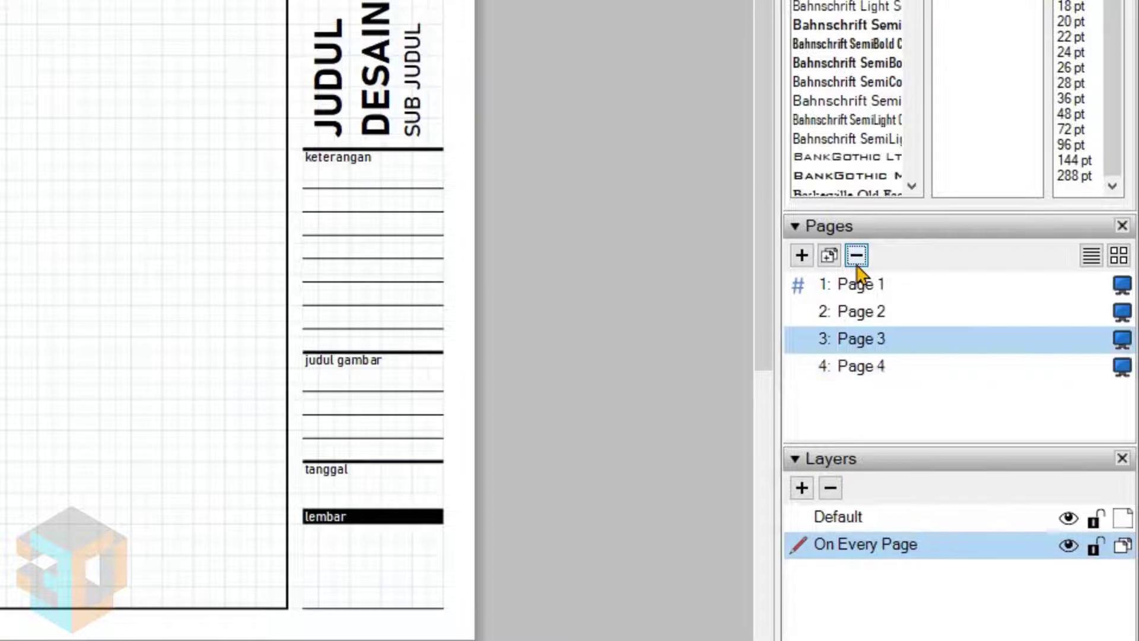
click(802, 265)
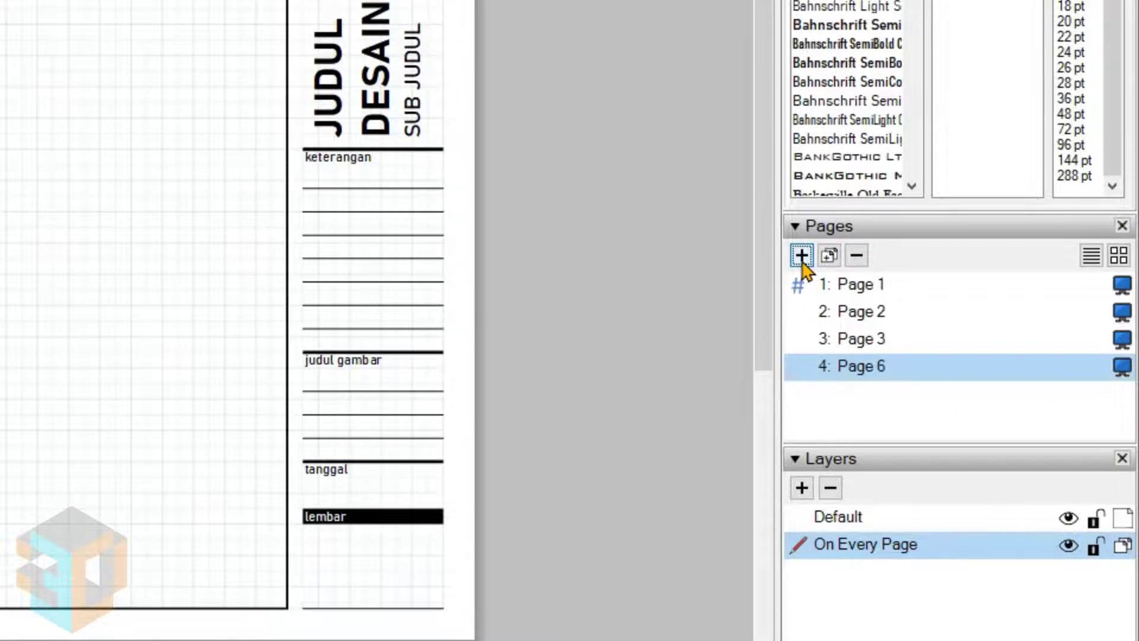
- Rename Page 1 to 'lembar 1' and Page 2 to 'lembar 2'
double_click(867, 287)
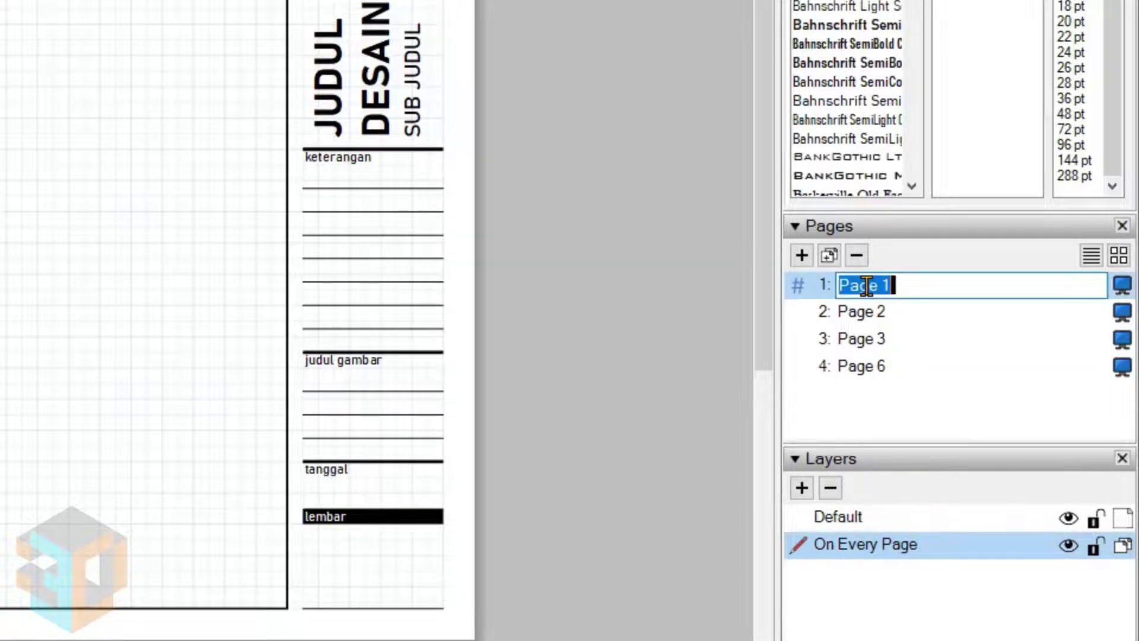
text(lembar)
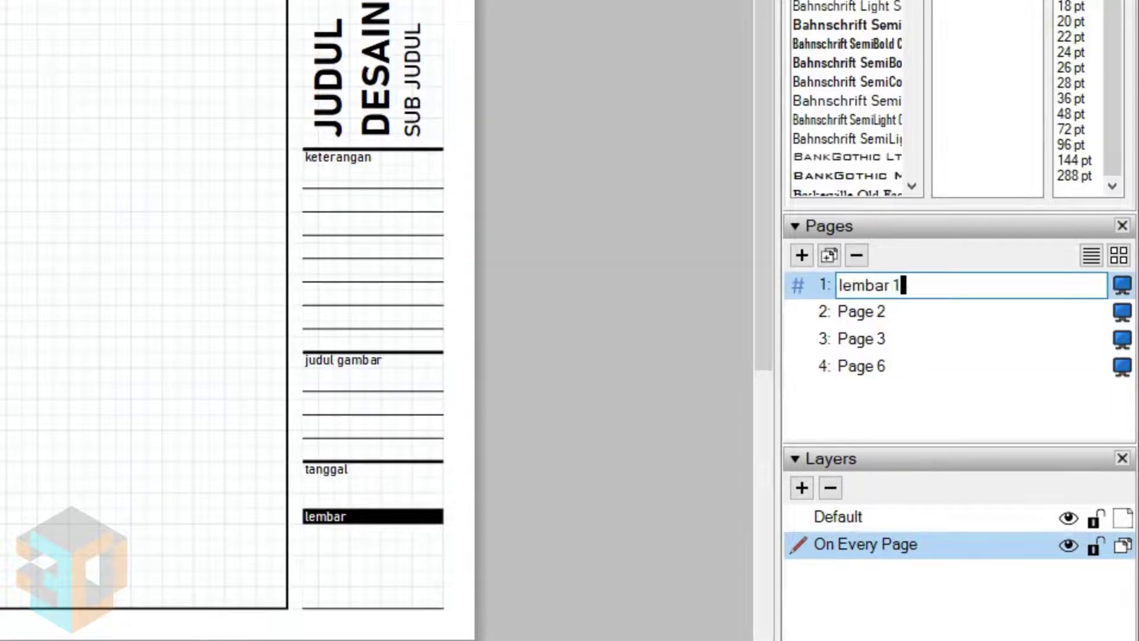
double_click(880, 311)
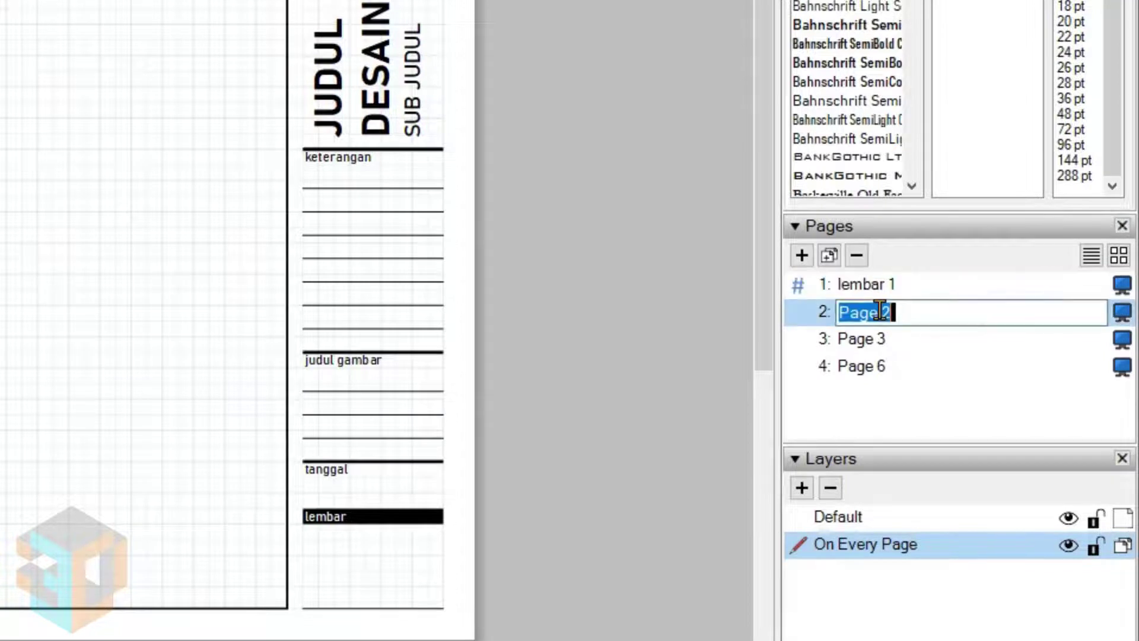
text(lembar)
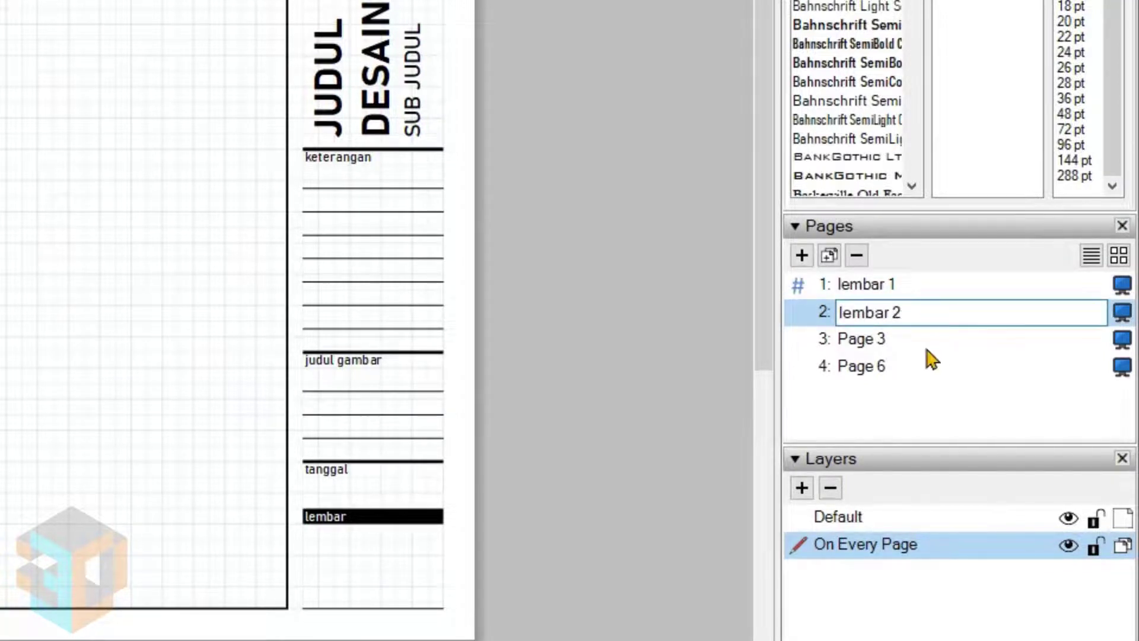
click(890, 341)
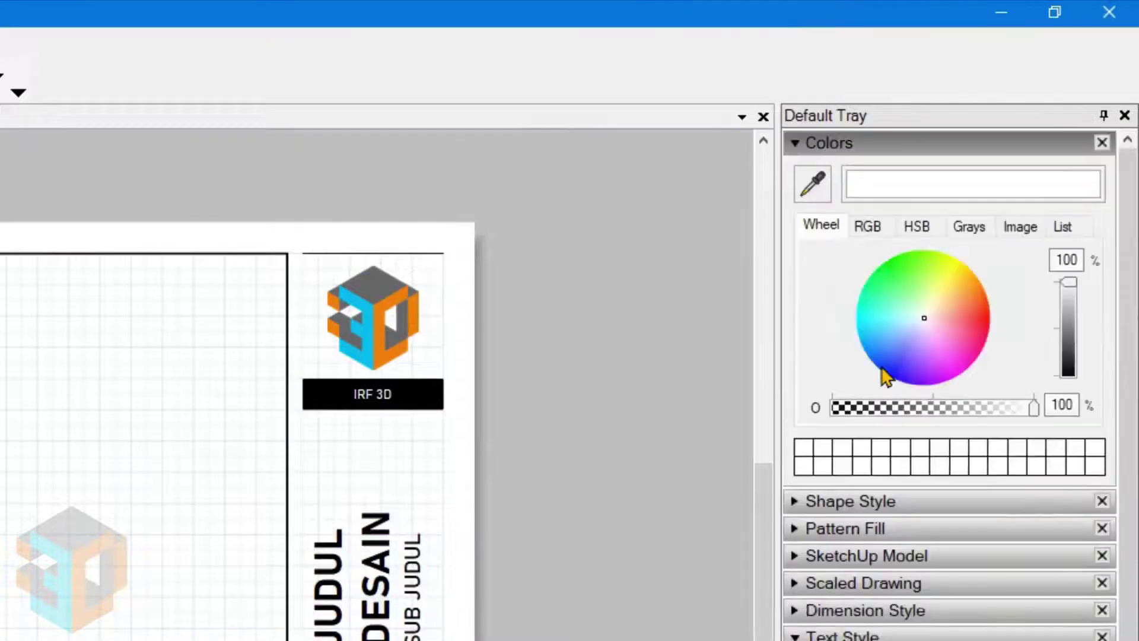
- Set the colour to black and turn off the shape fill for new items
drag(1068, 284, 1073, 389)
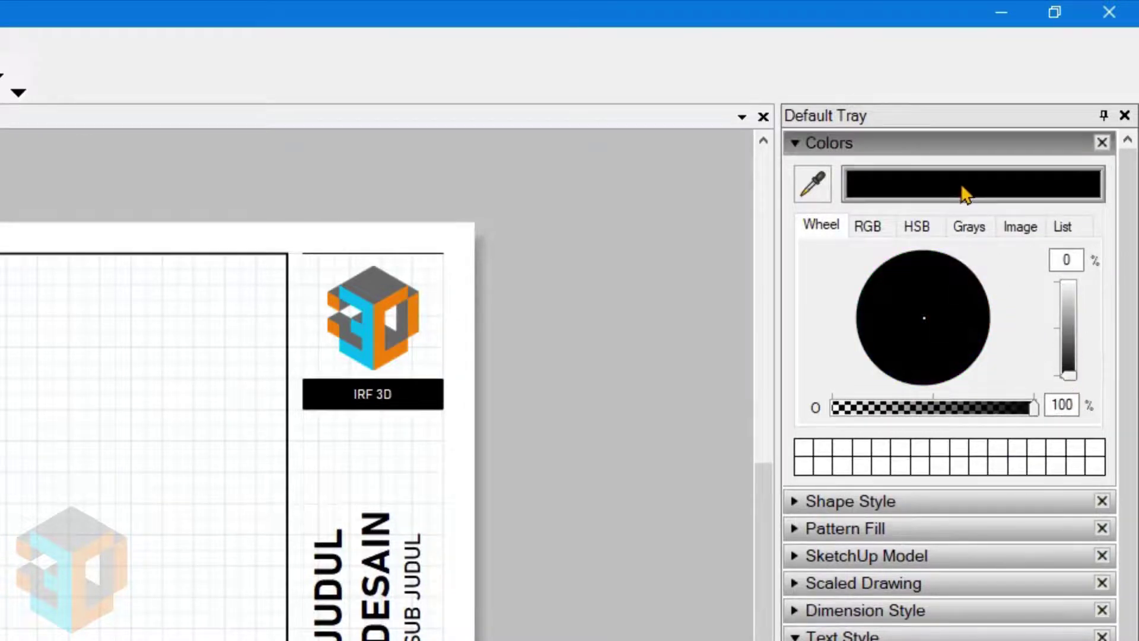
click(795, 144)
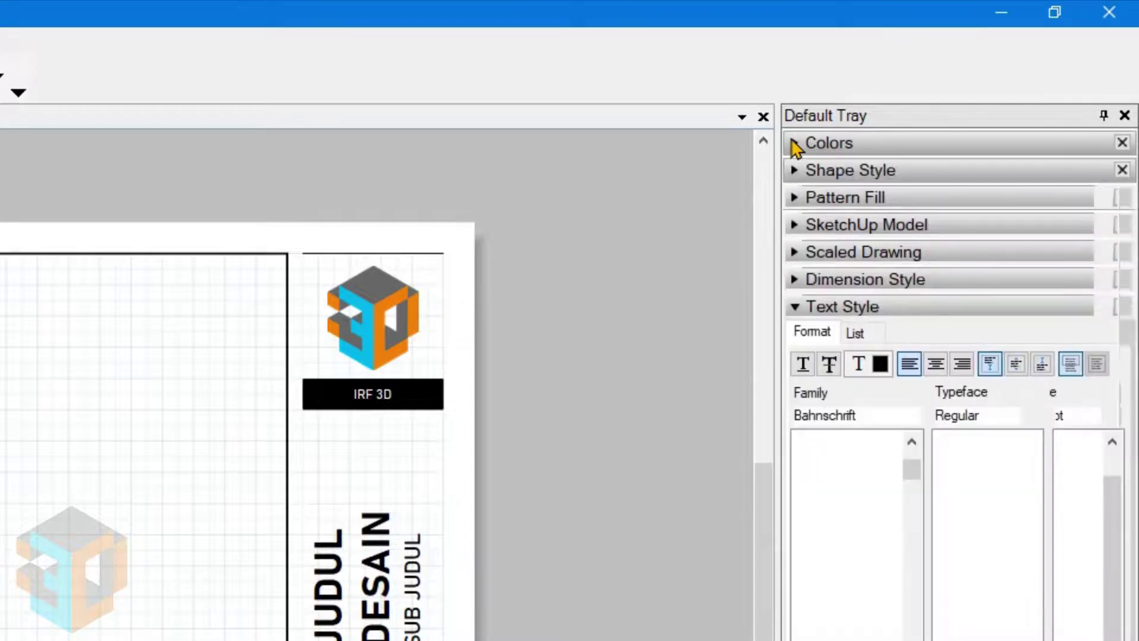
click(794, 170)
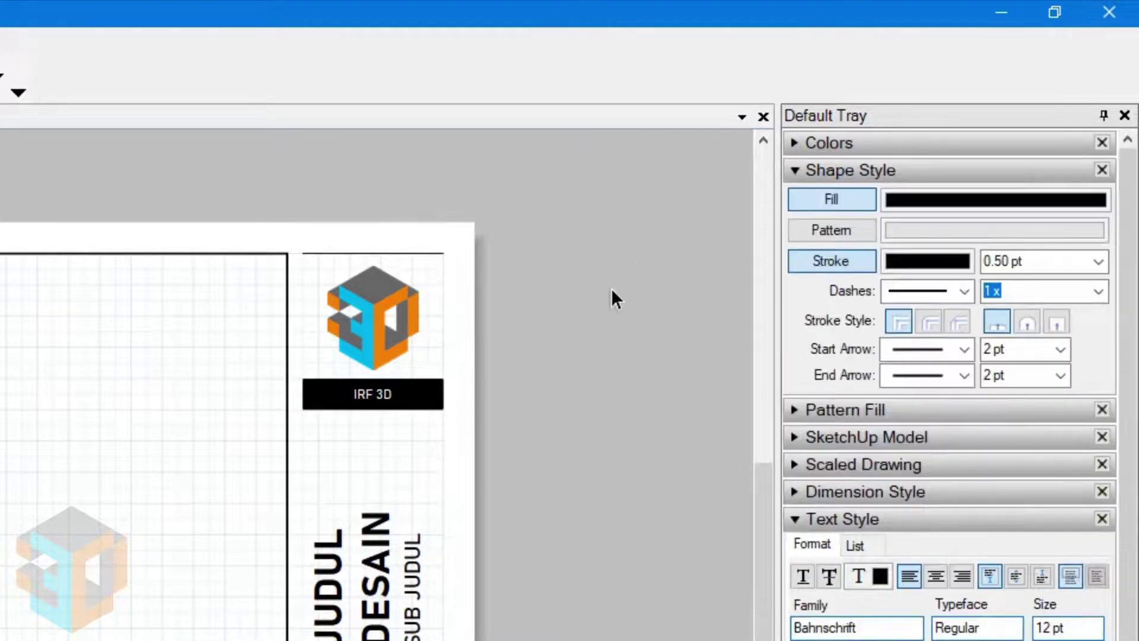
click(846, 200)
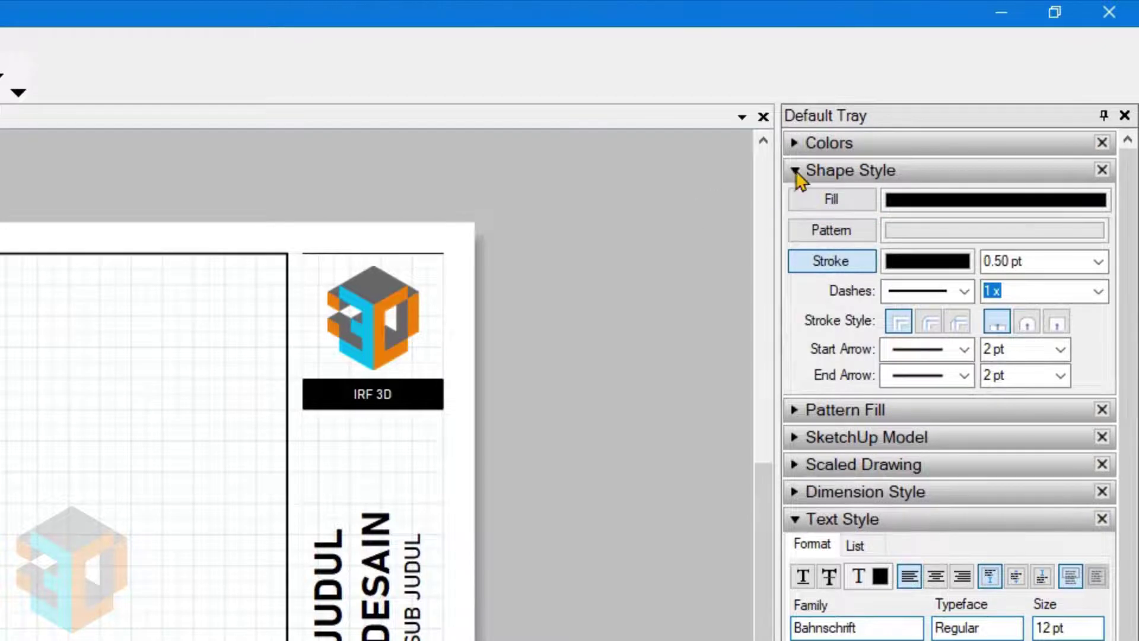
click(795, 172)
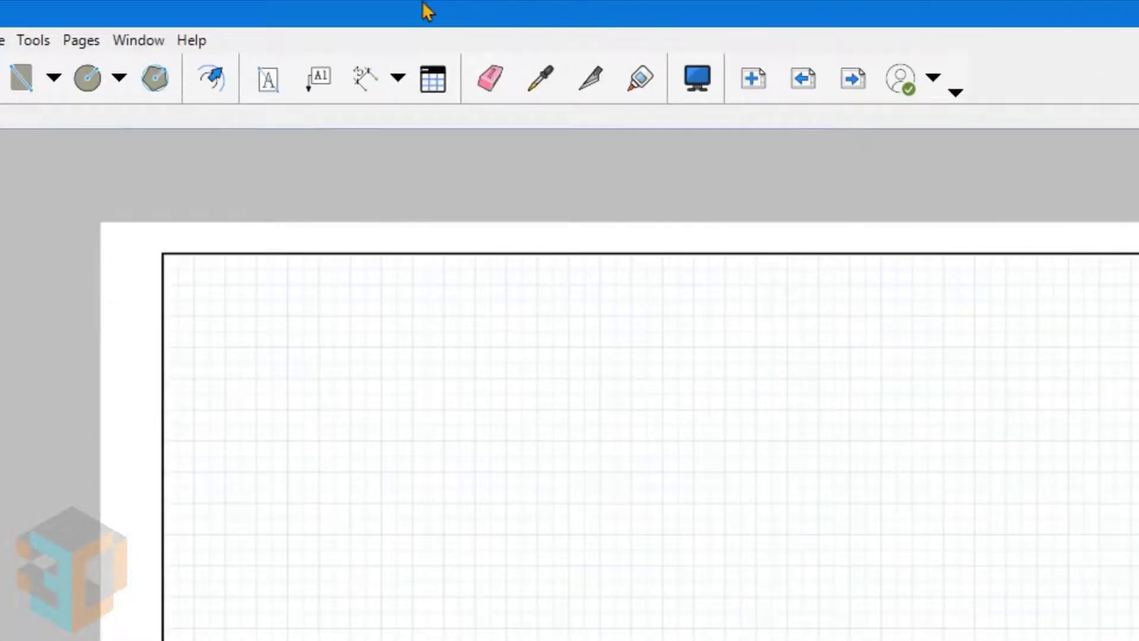
- Make new text right-aligned and anchored to the bottom edge
click(261, 92)
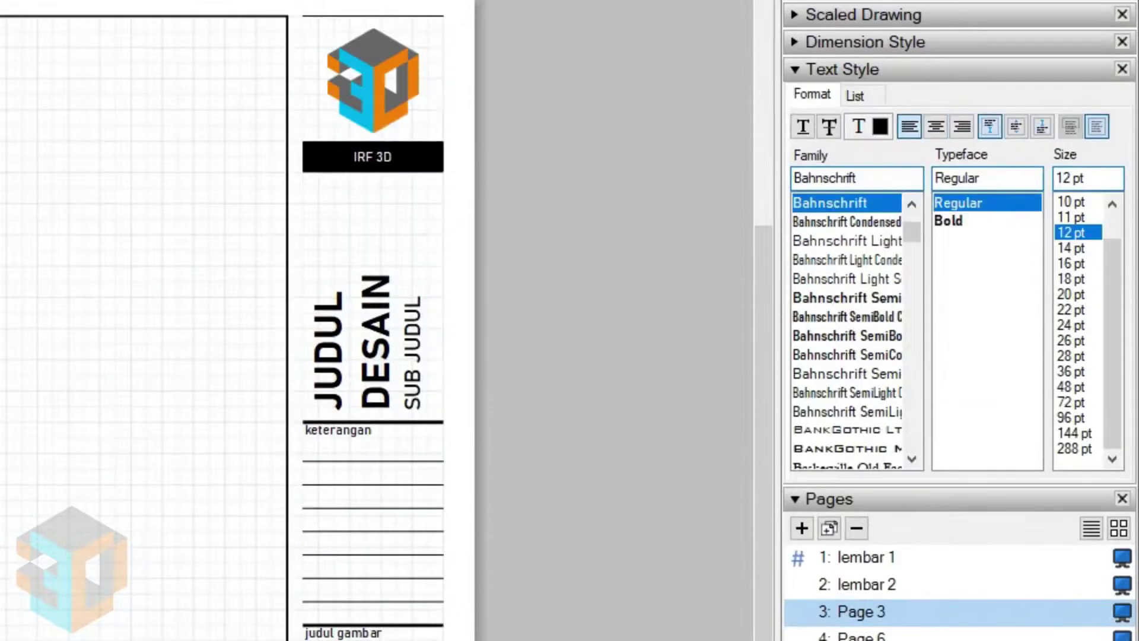
click(964, 129)
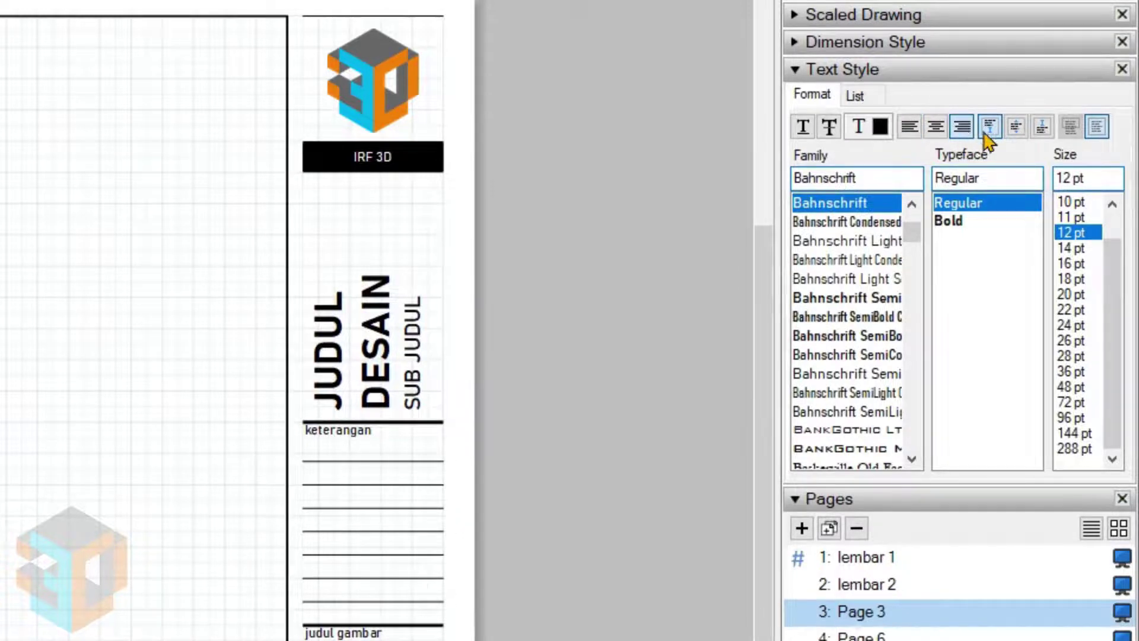
click(1043, 129)
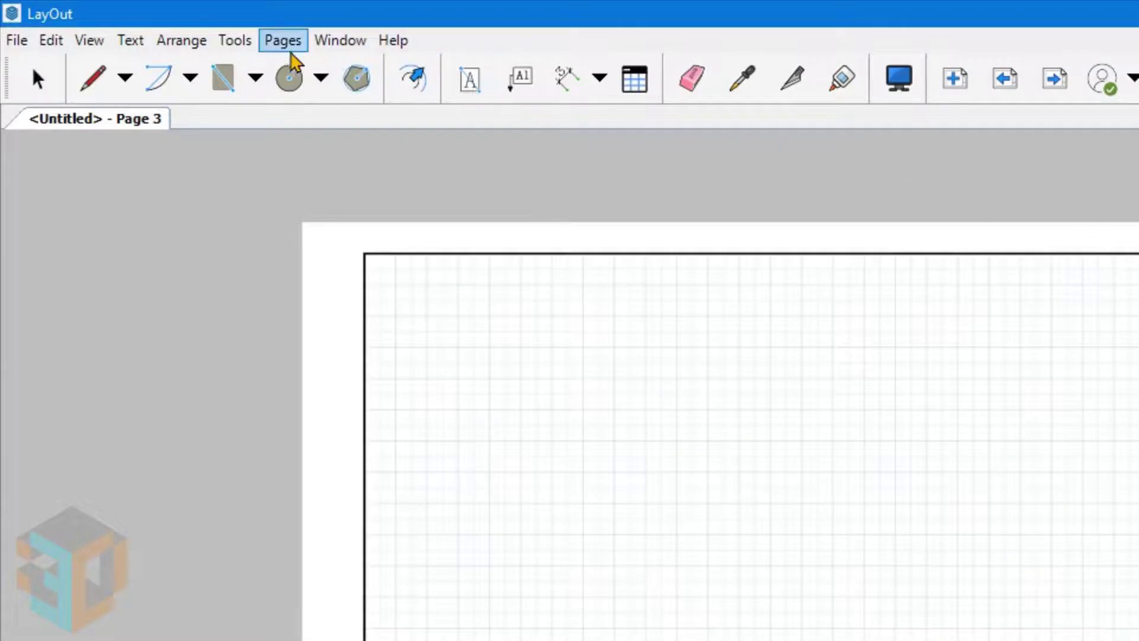
click(132, 41)
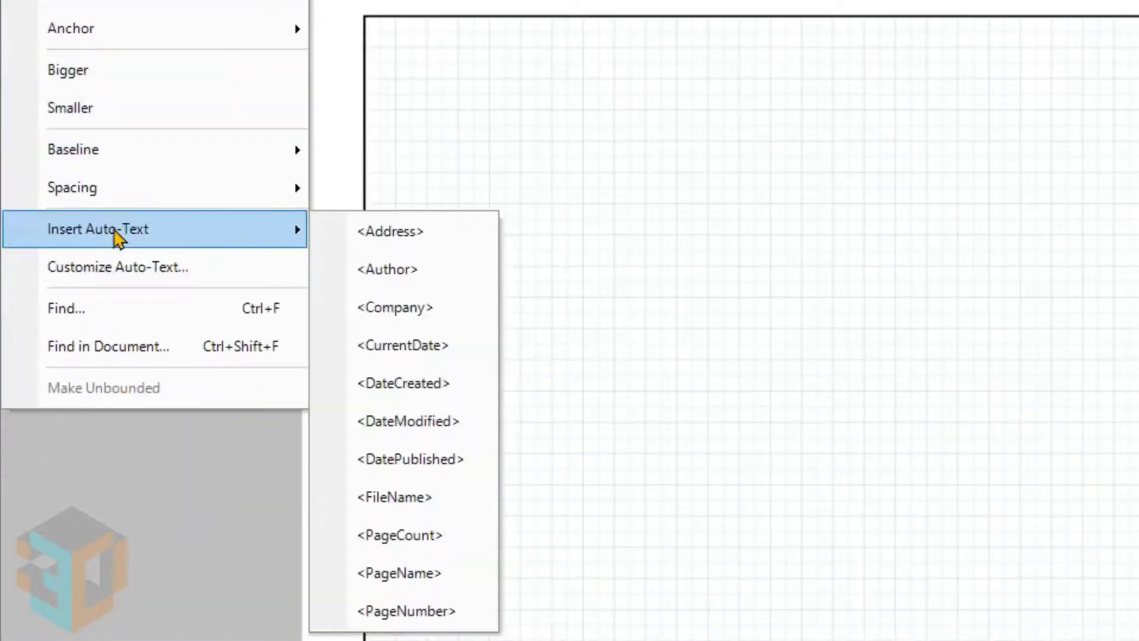
mouse_move(153, 229)
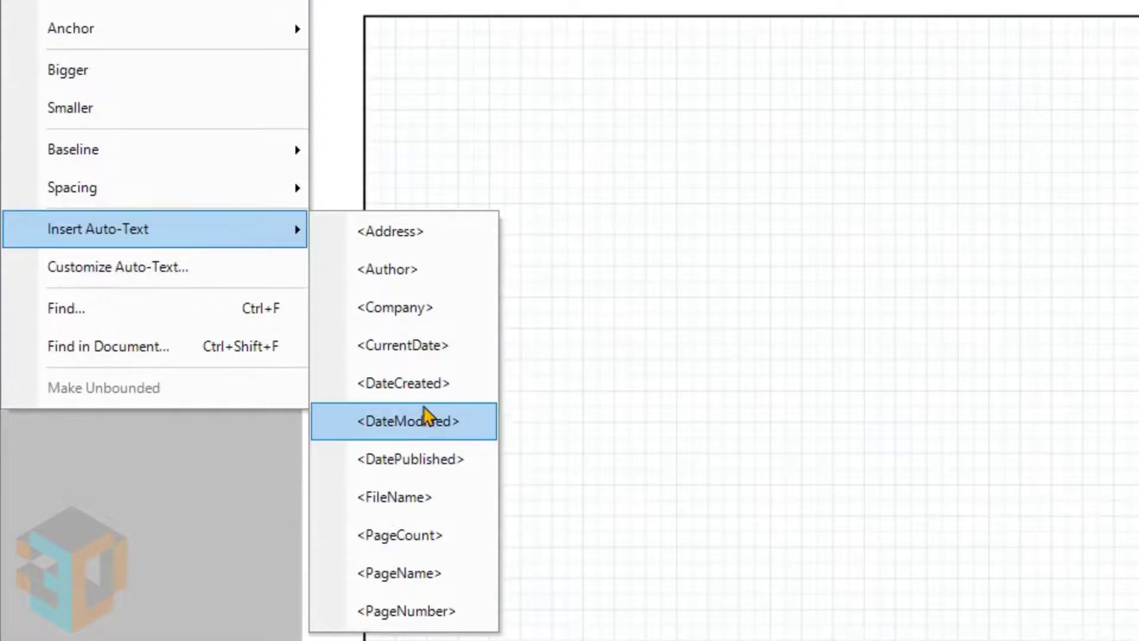
- Insert the DateCreated auto-text under tanggal and clear its existing date format in Document Setup
click(427, 391)
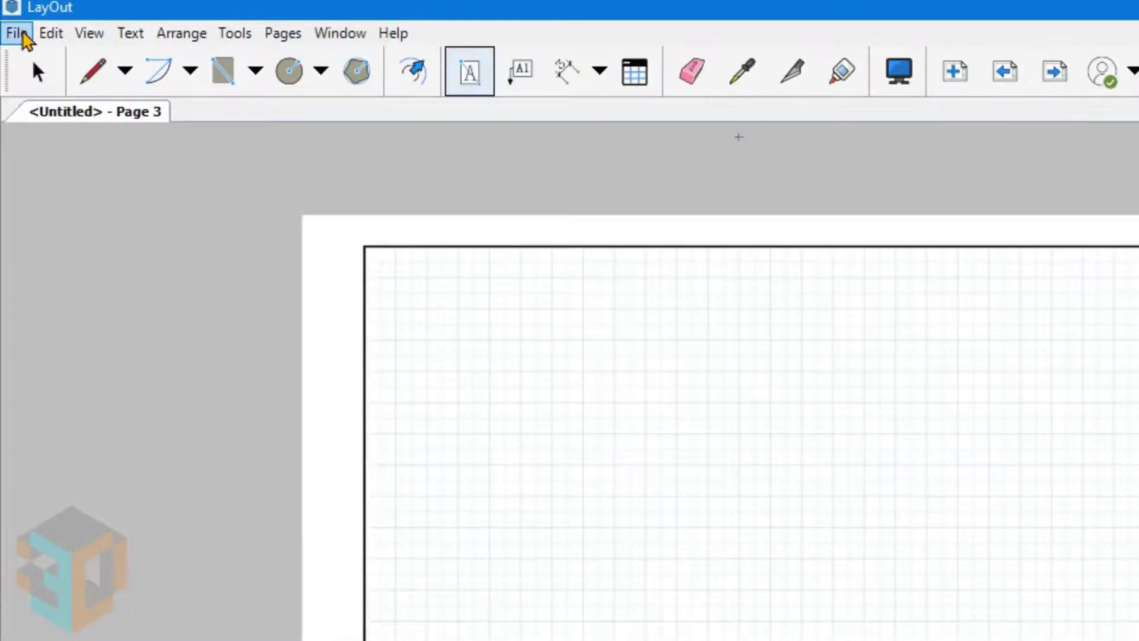
click(24, 34)
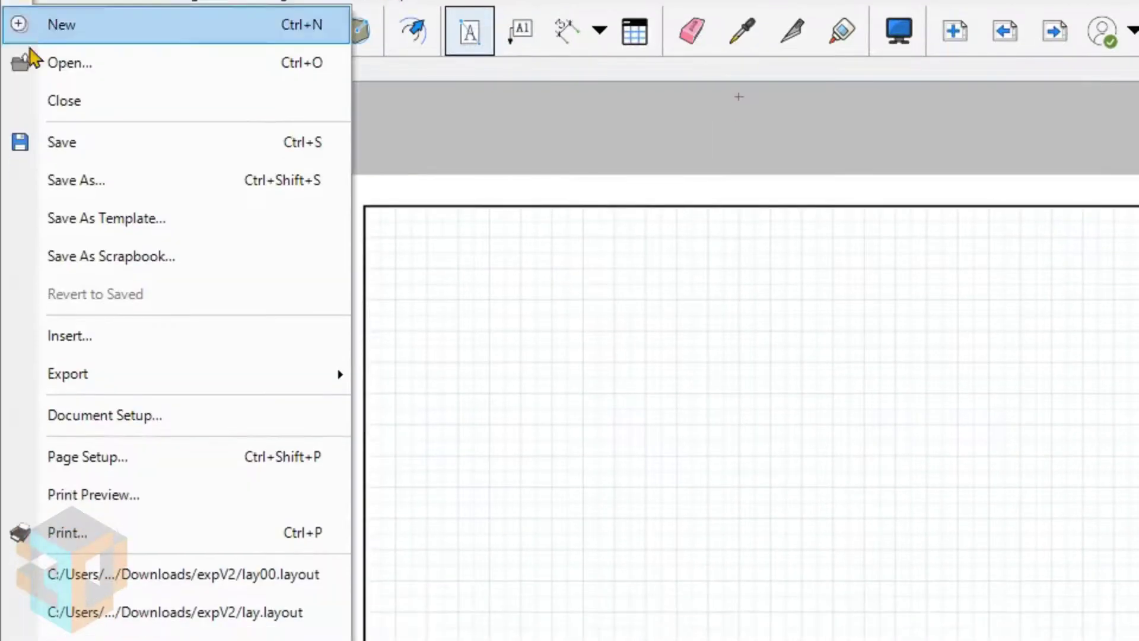
click(84, 412)
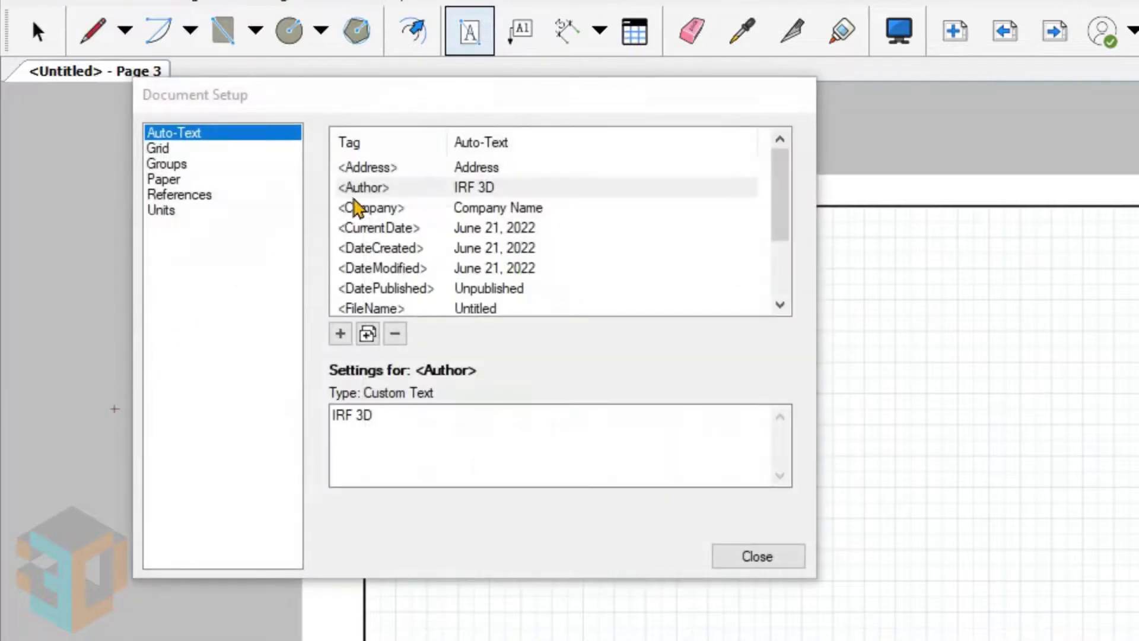
click(372, 248)
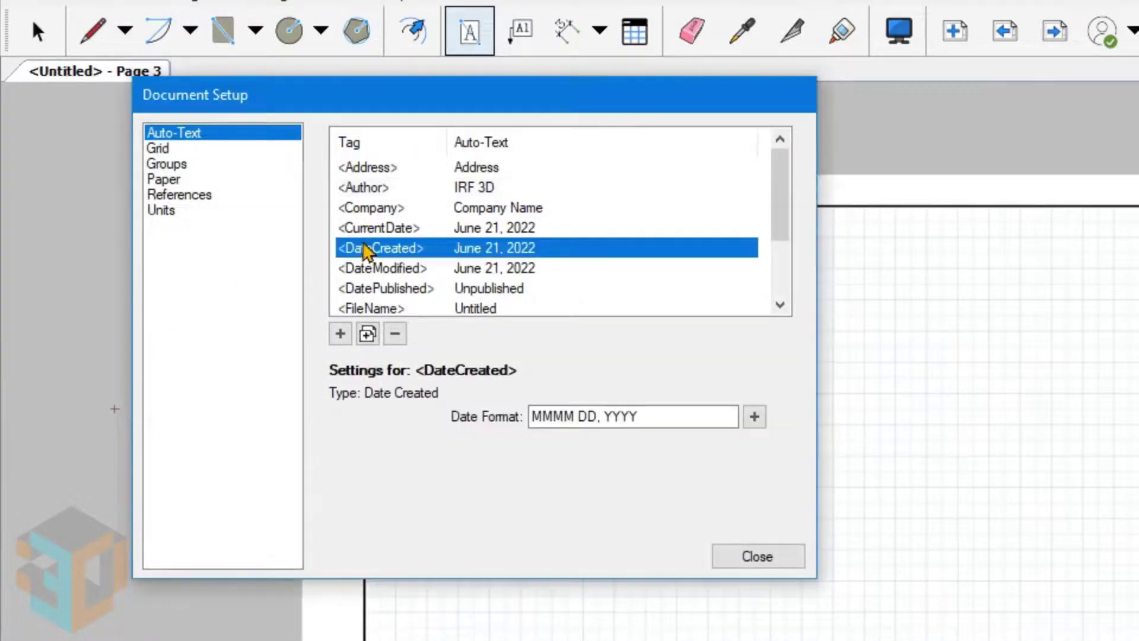
drag(720, 415, 458, 411)
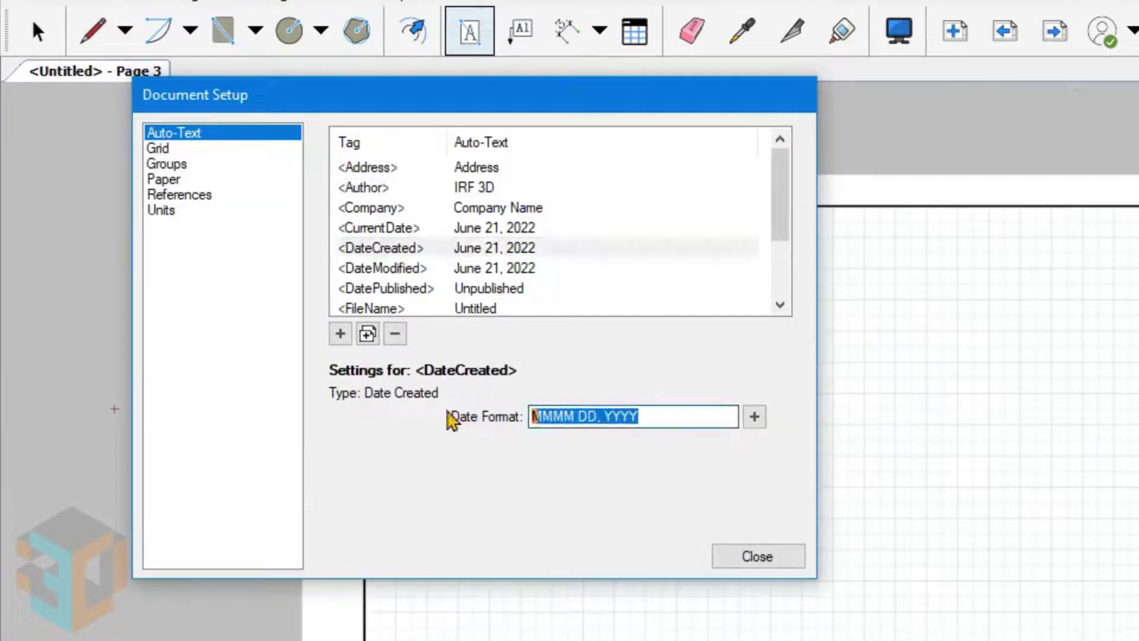
key(BackSpace)
- Build the DateCreated format as DD/MM/YY so the date reads 21/06/22
click(754, 416)
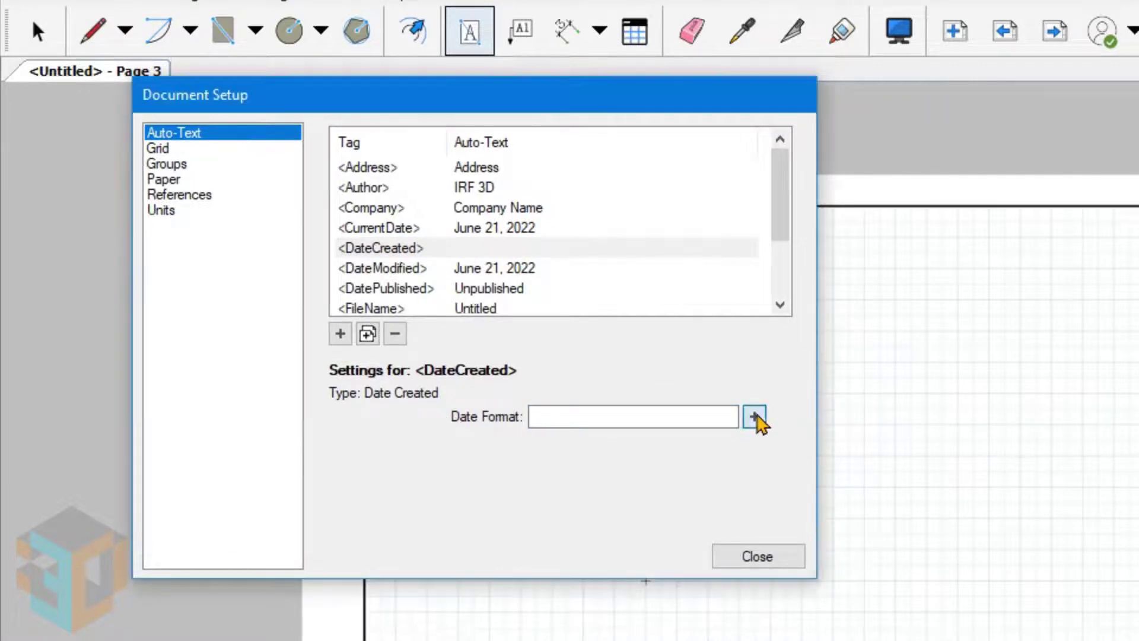
click(812, 472)
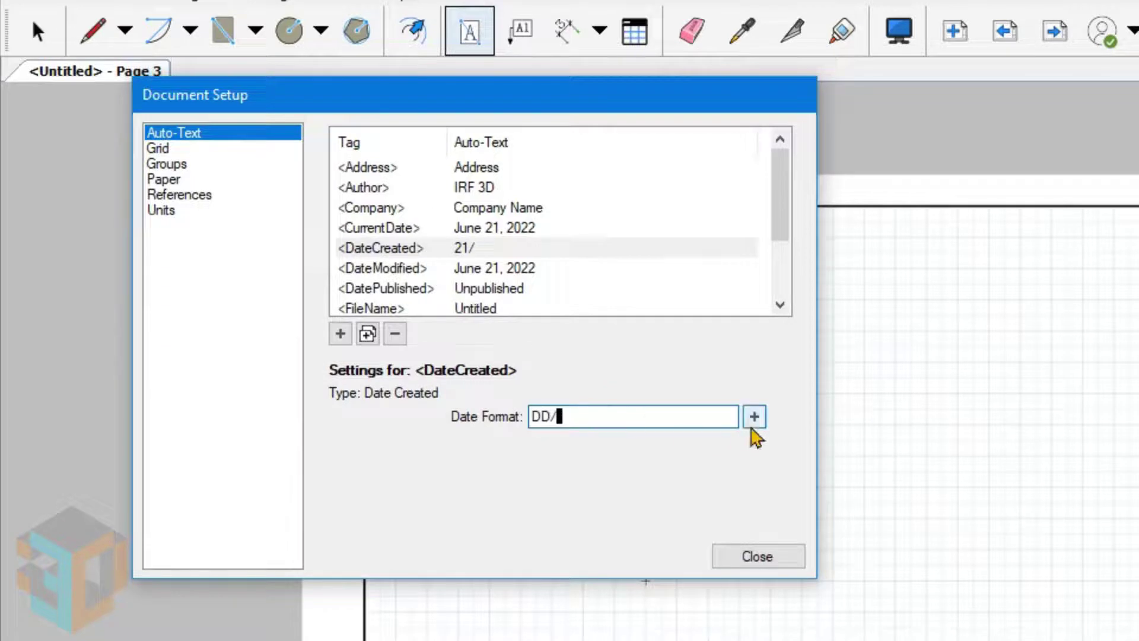
click(754, 417)
click(816, 579)
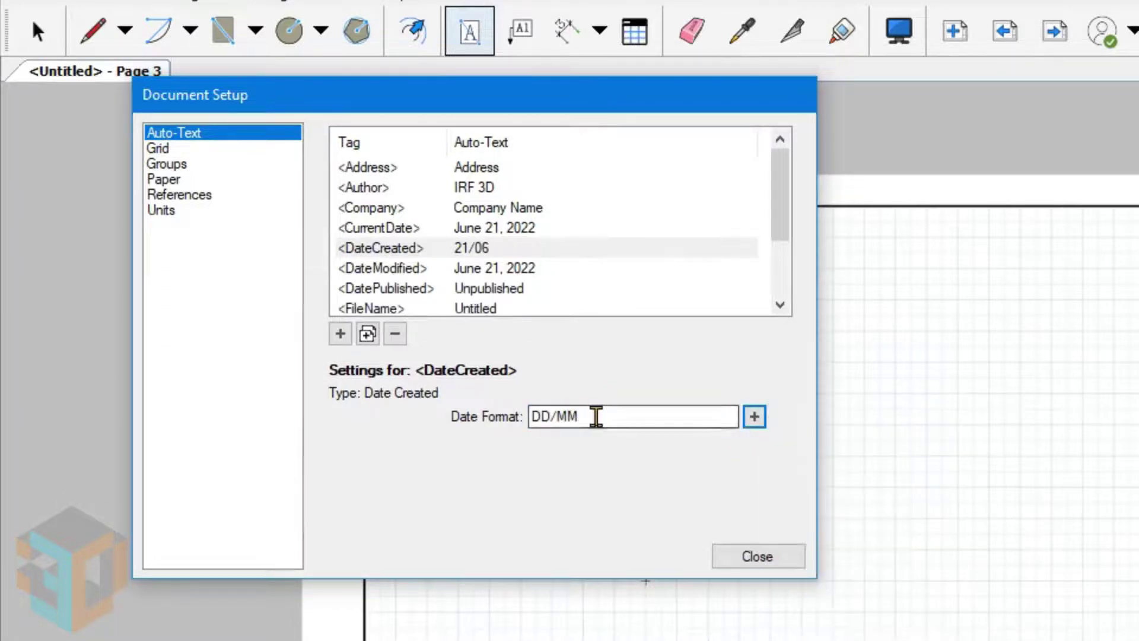
click(595, 416)
text(/)
click(751, 352)
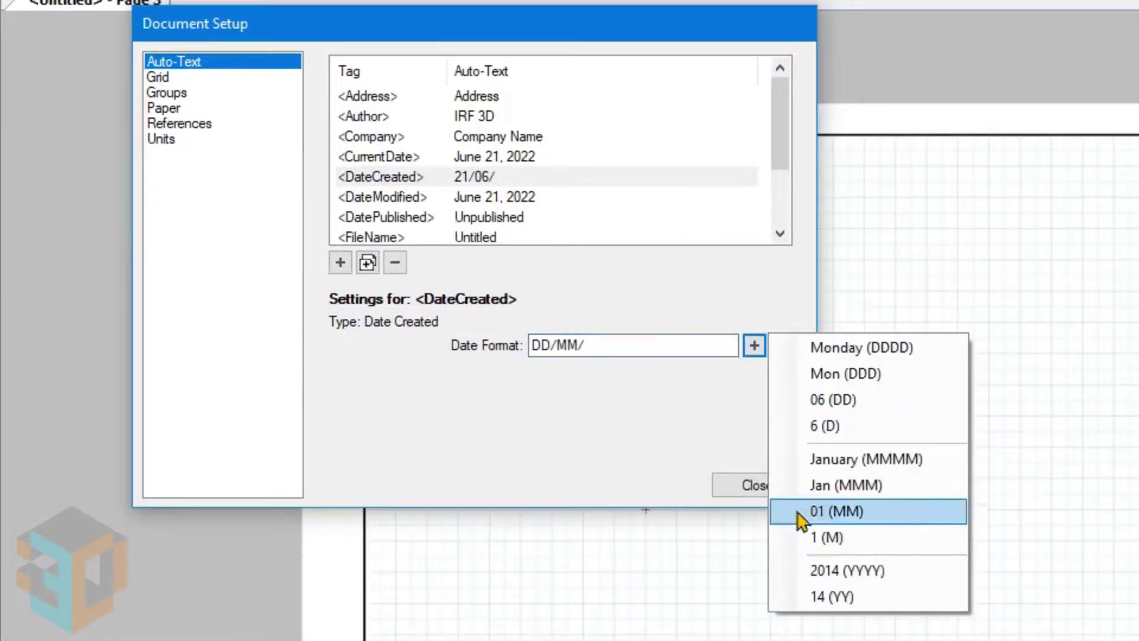
click(870, 596)
click(765, 483)
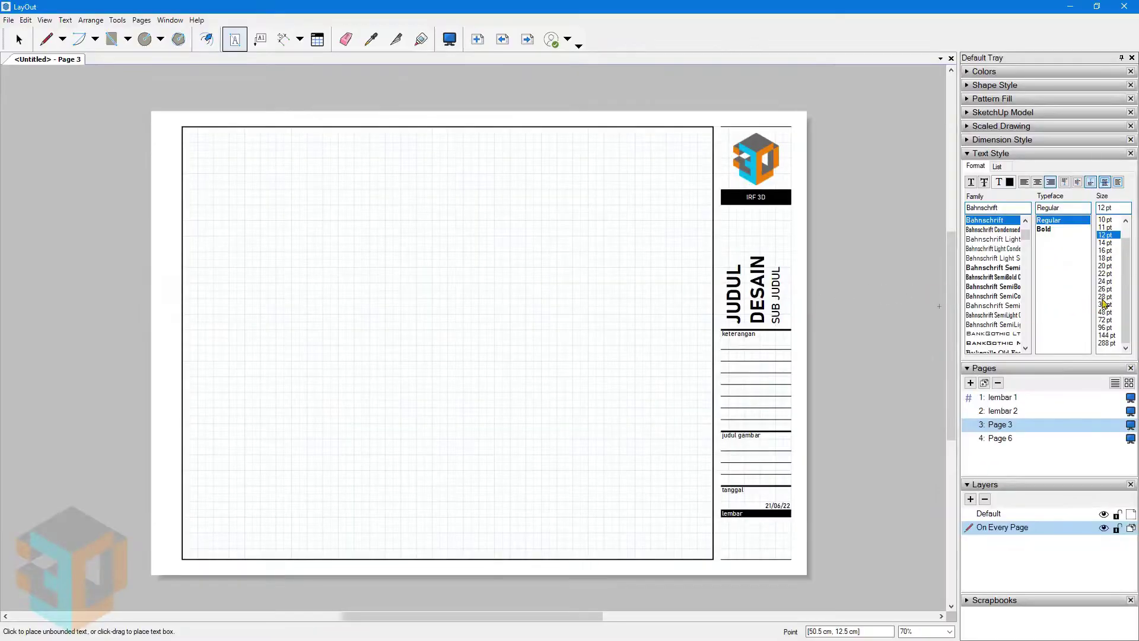
- Draw a 28 pt text box below lembar, centered horizontally and vertically
click(1104, 297)
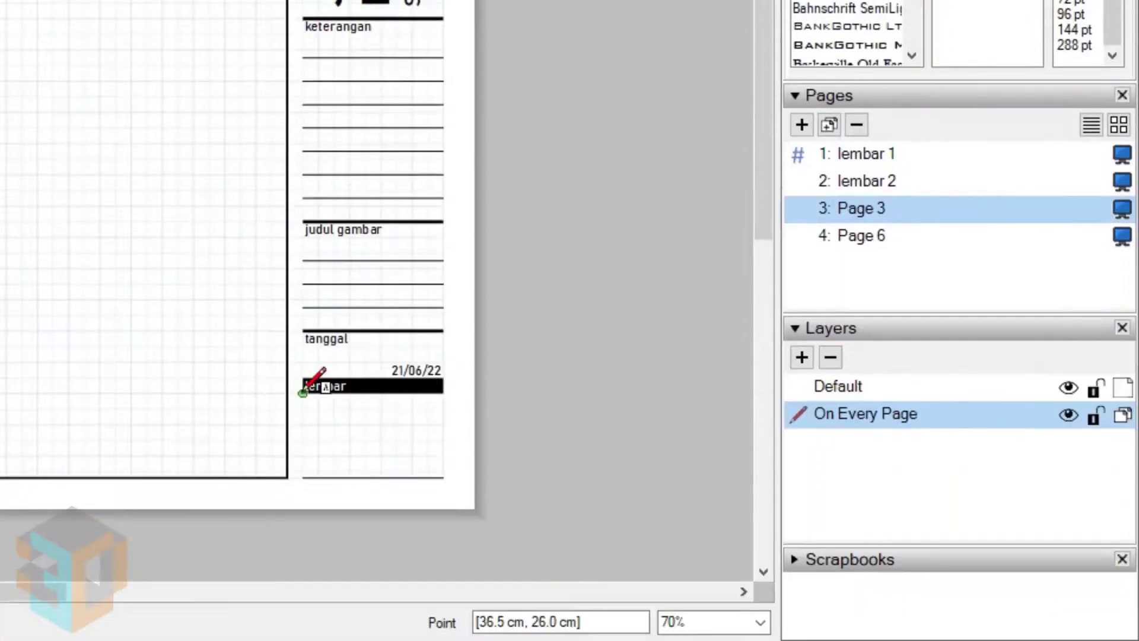
drag(303, 393, 443, 477)
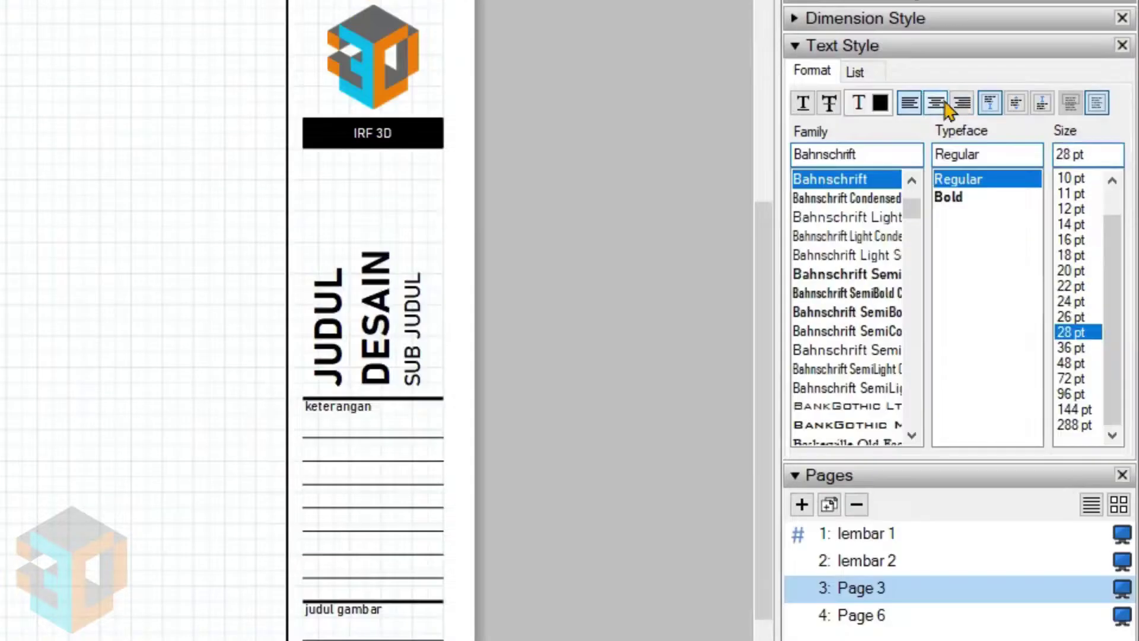
click(937, 104)
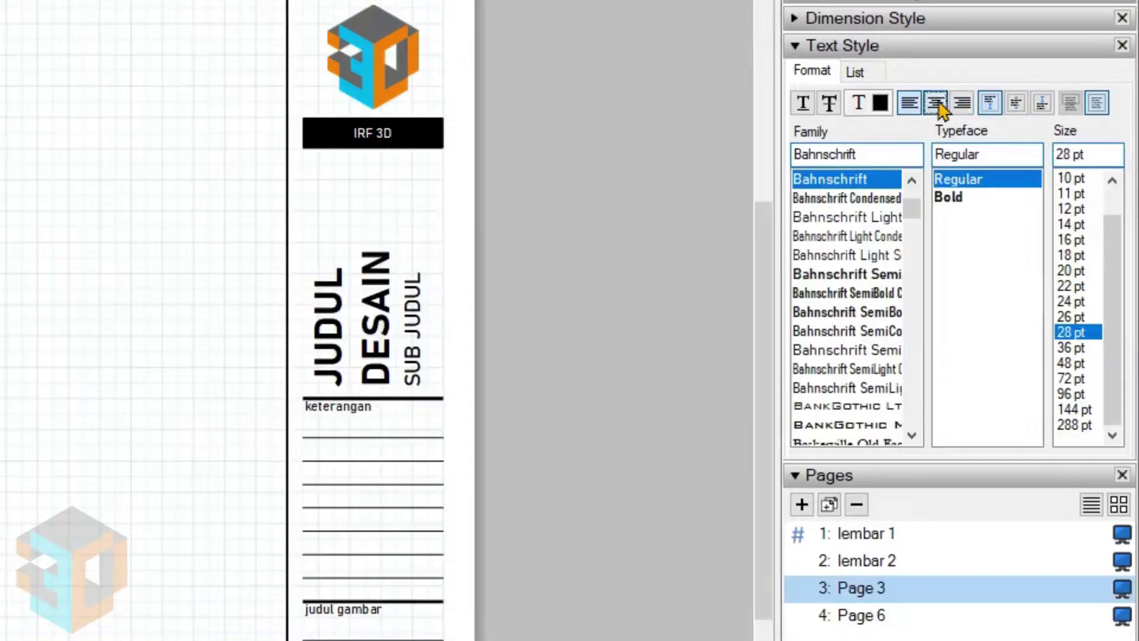
click(1015, 103)
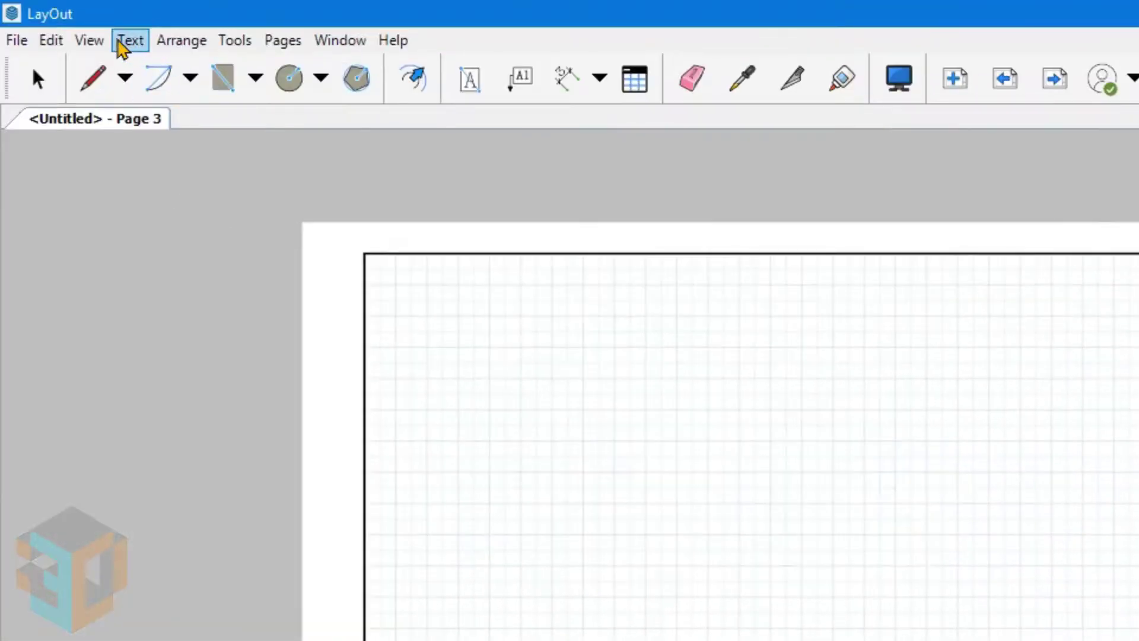
- Fill the lembar box with PageNumber/PageCount auto-text
click(131, 39)
mouse_move(154, 199)
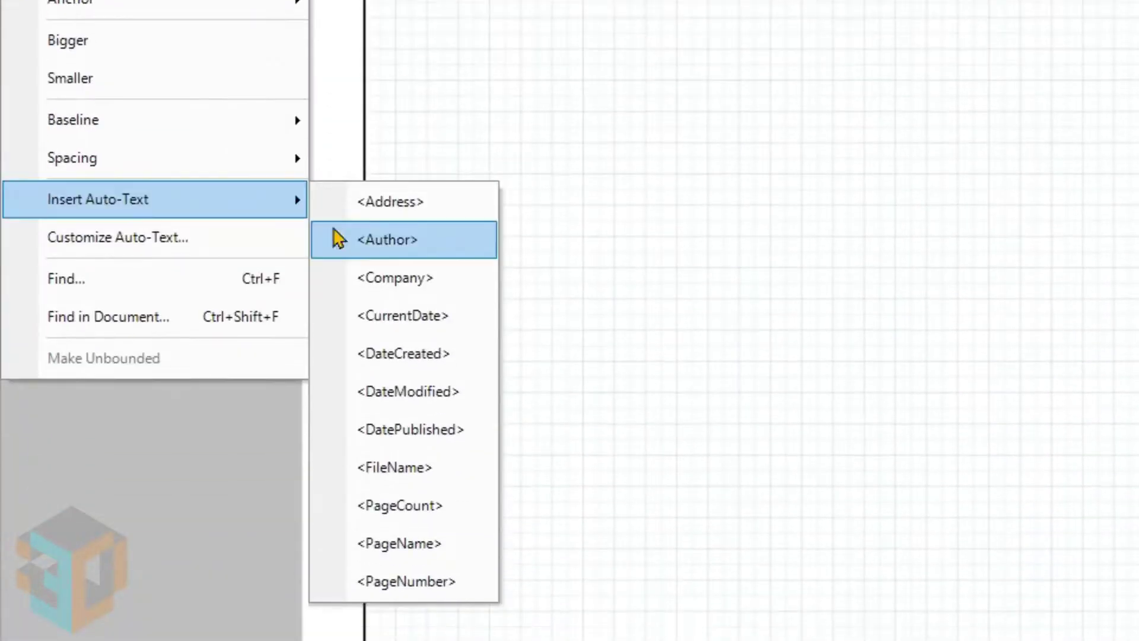
click(403, 583)
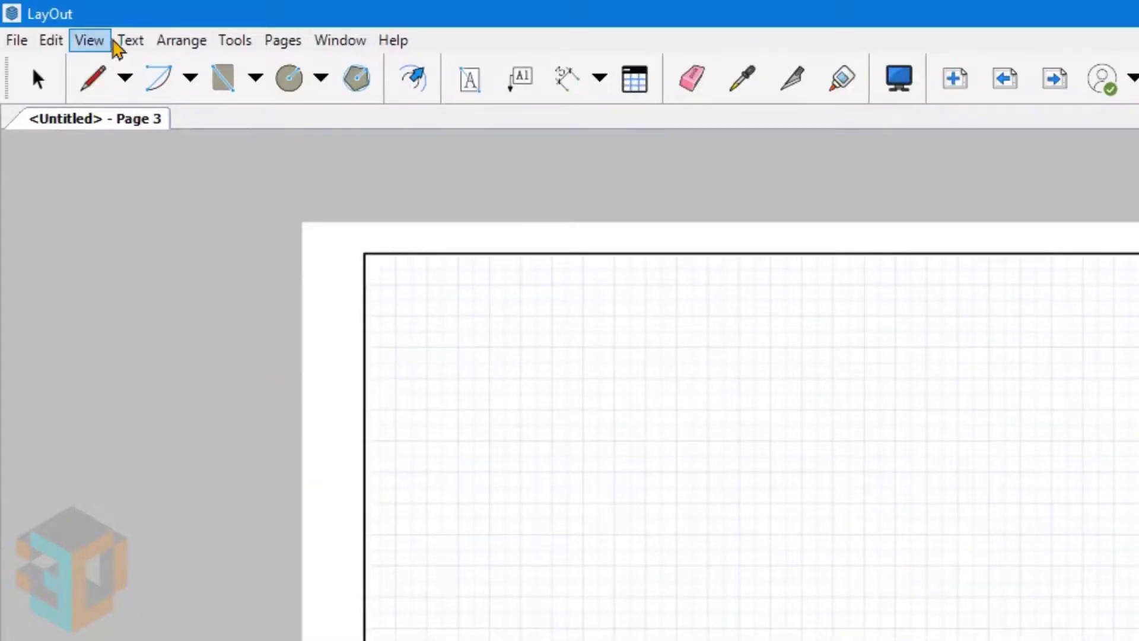
click(130, 41)
mouse_move(98, 186)
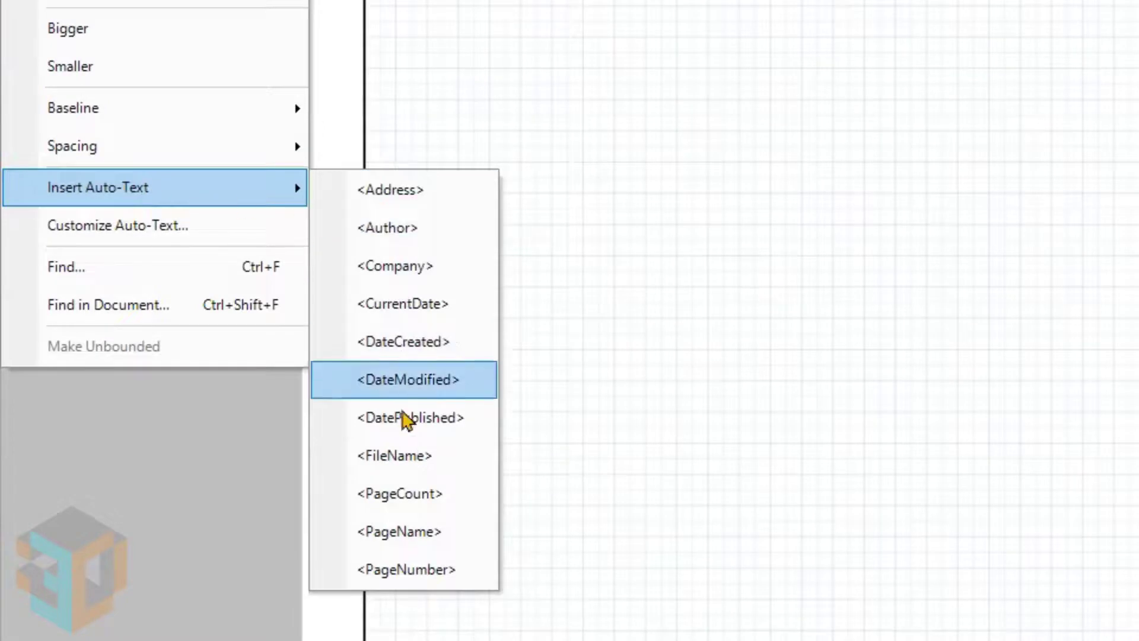
click(394, 494)
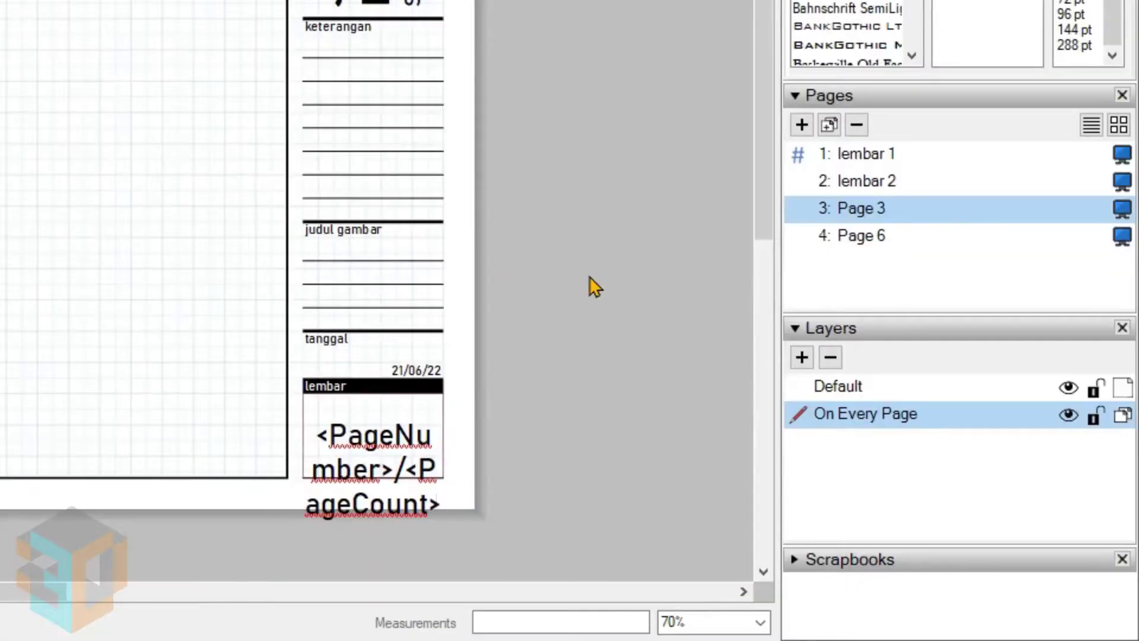
click(595, 287)
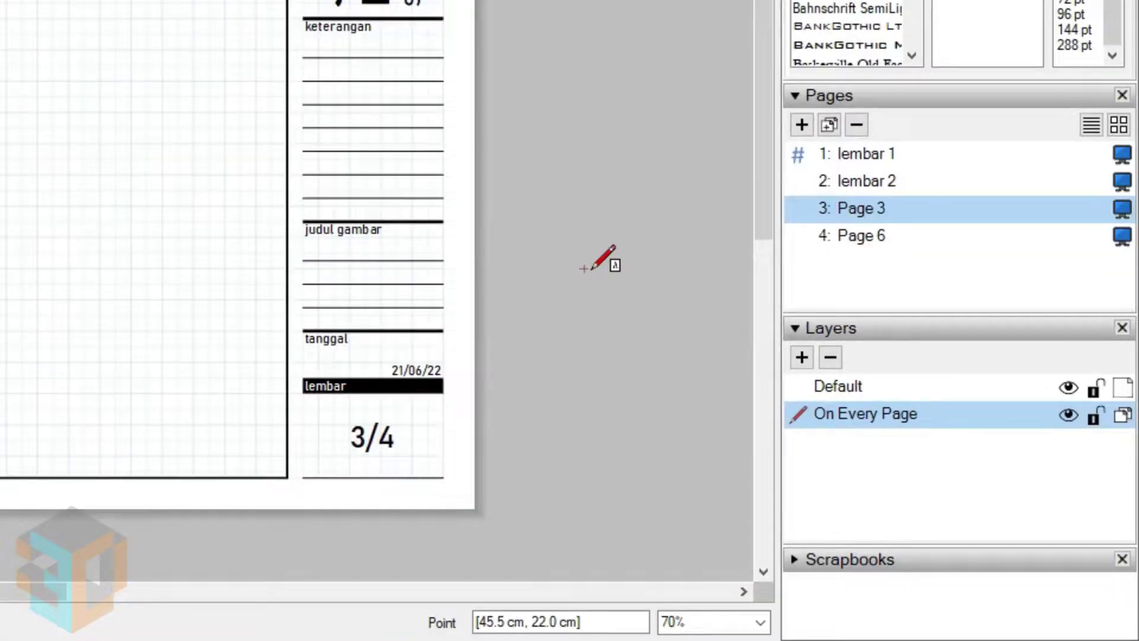
- Check the page-number readout on each page in the Pages panel
click(890, 155)
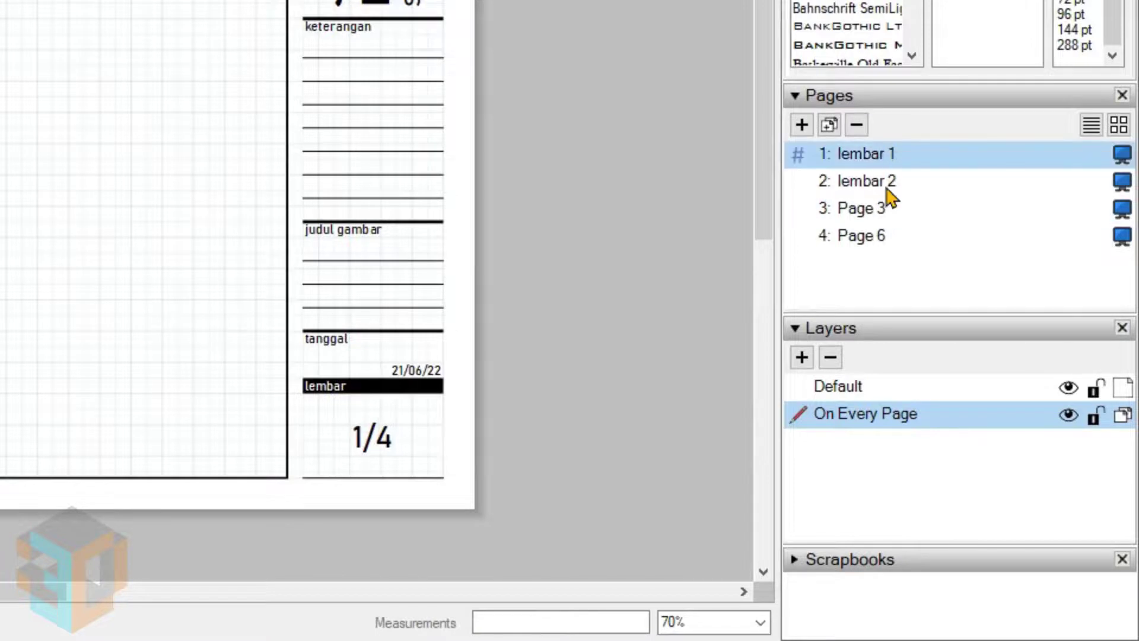
click(889, 181)
click(889, 210)
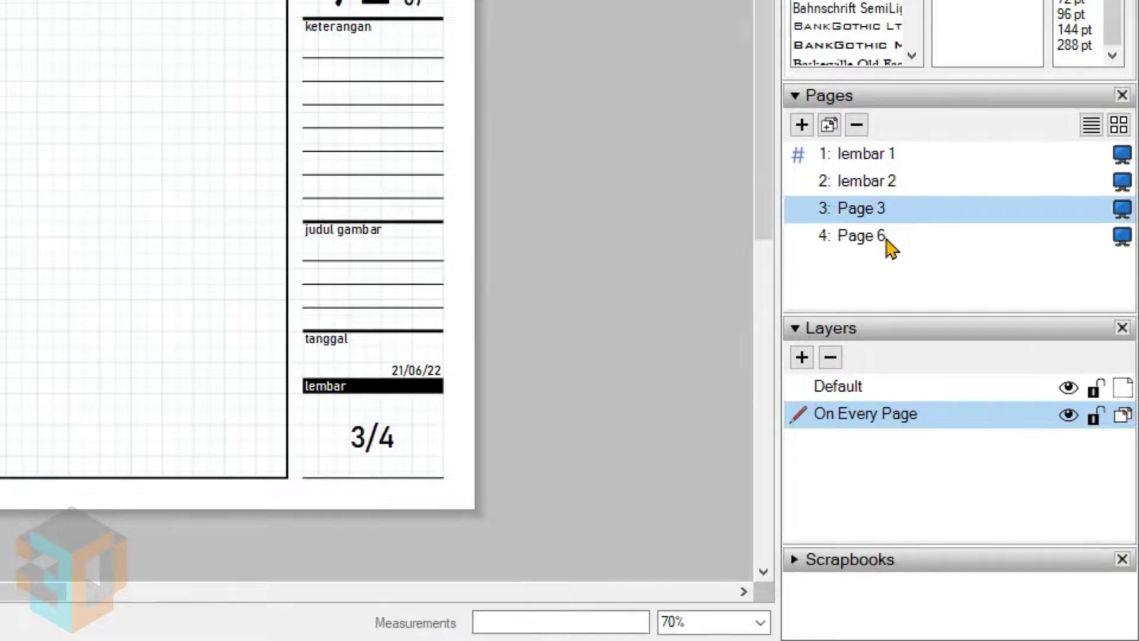
click(890, 245)
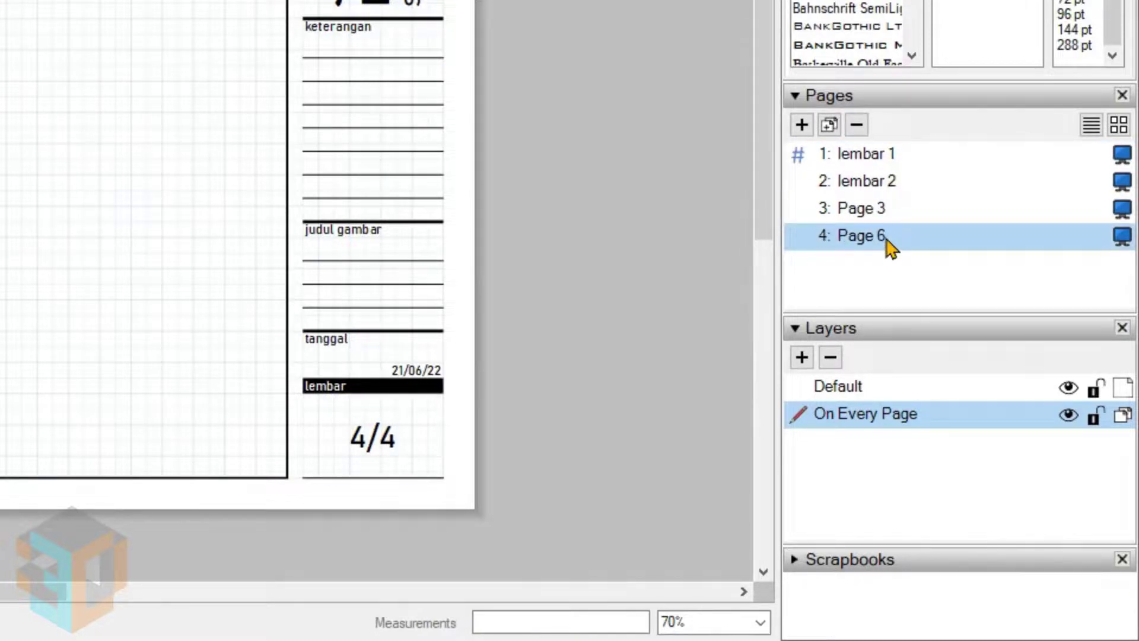
click(896, 209)
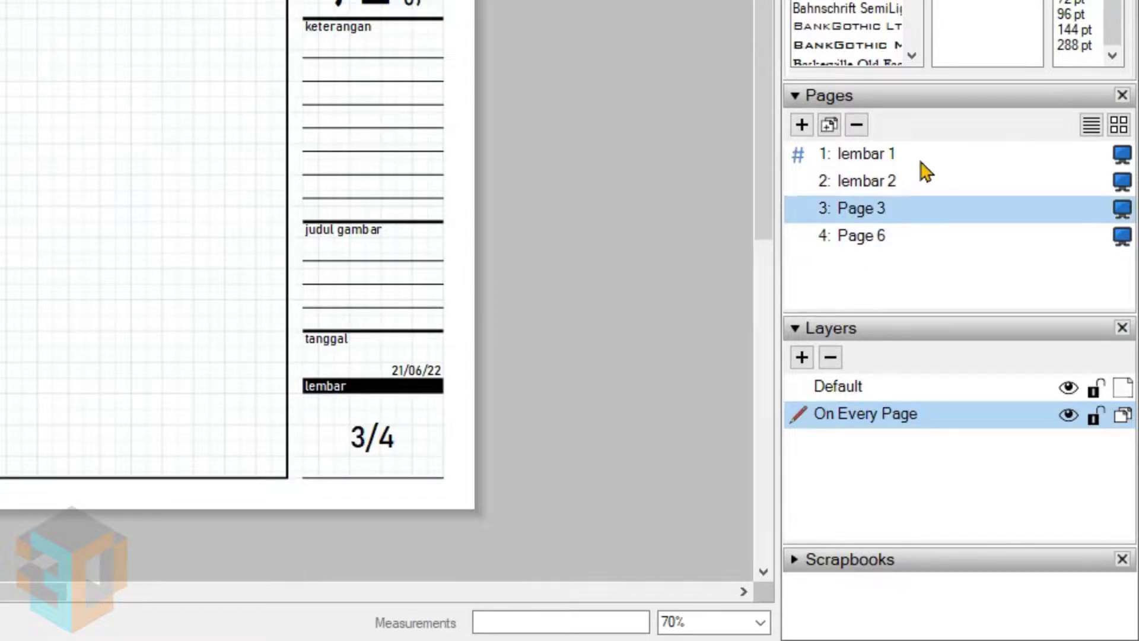
click(890, 154)
click(886, 189)
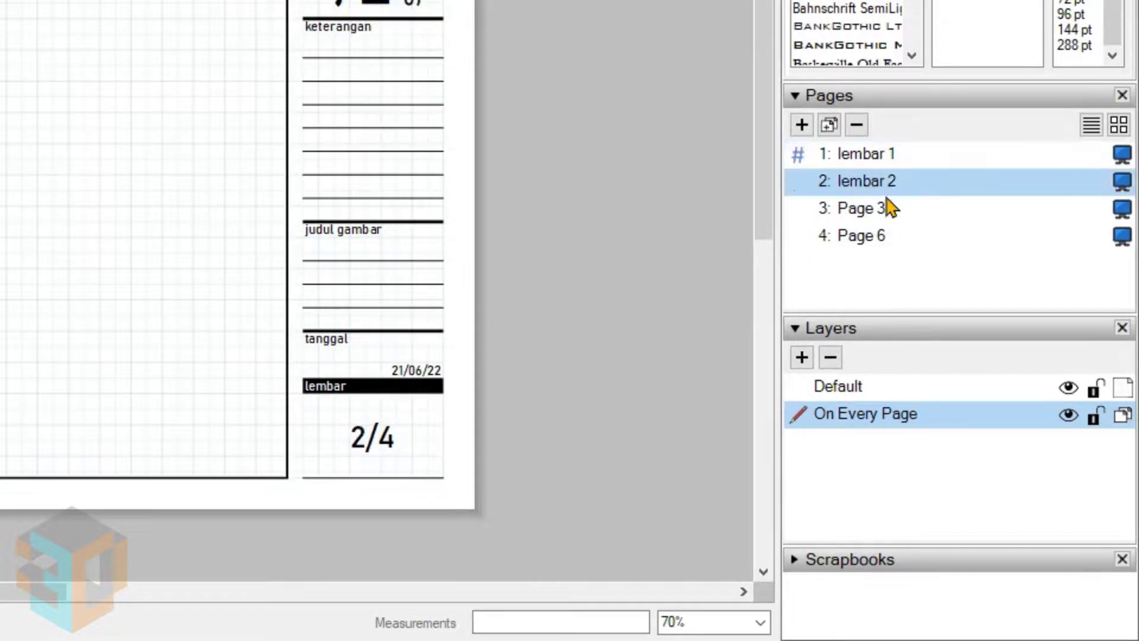
click(888, 216)
- Check Page 6, then save the document as 220621-LOut.layout
click(888, 246)
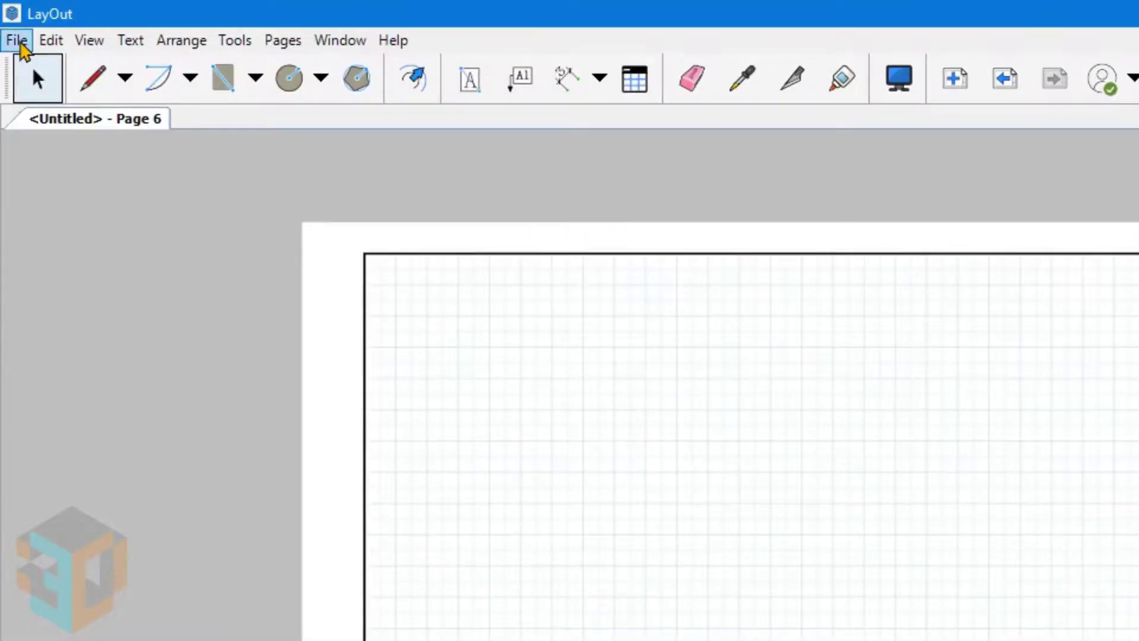
click(18, 42)
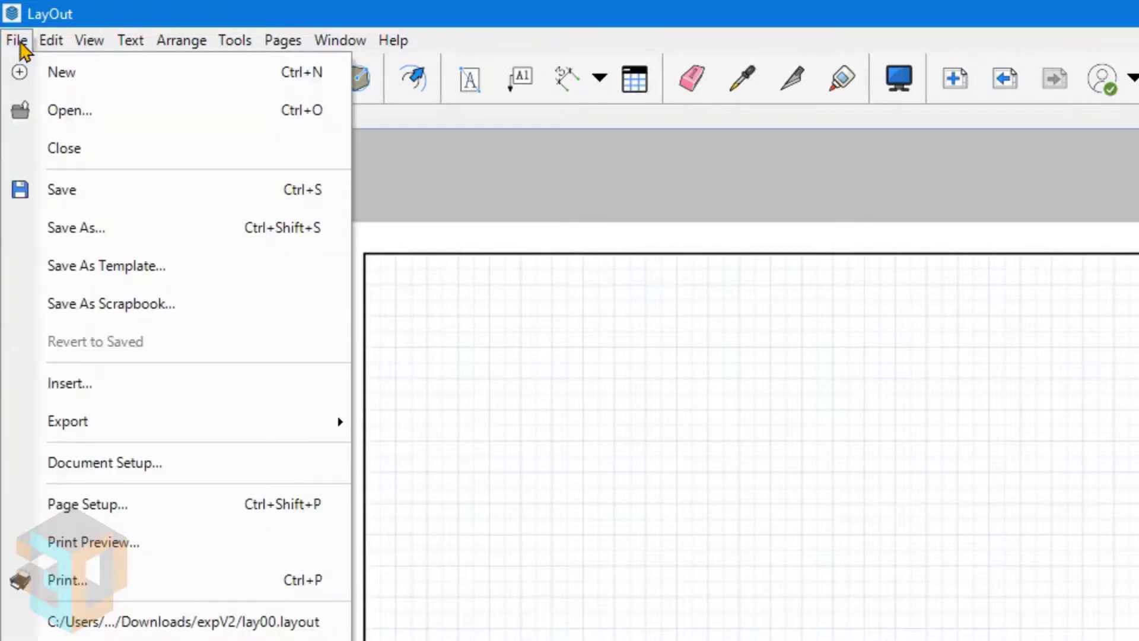
click(52, 189)
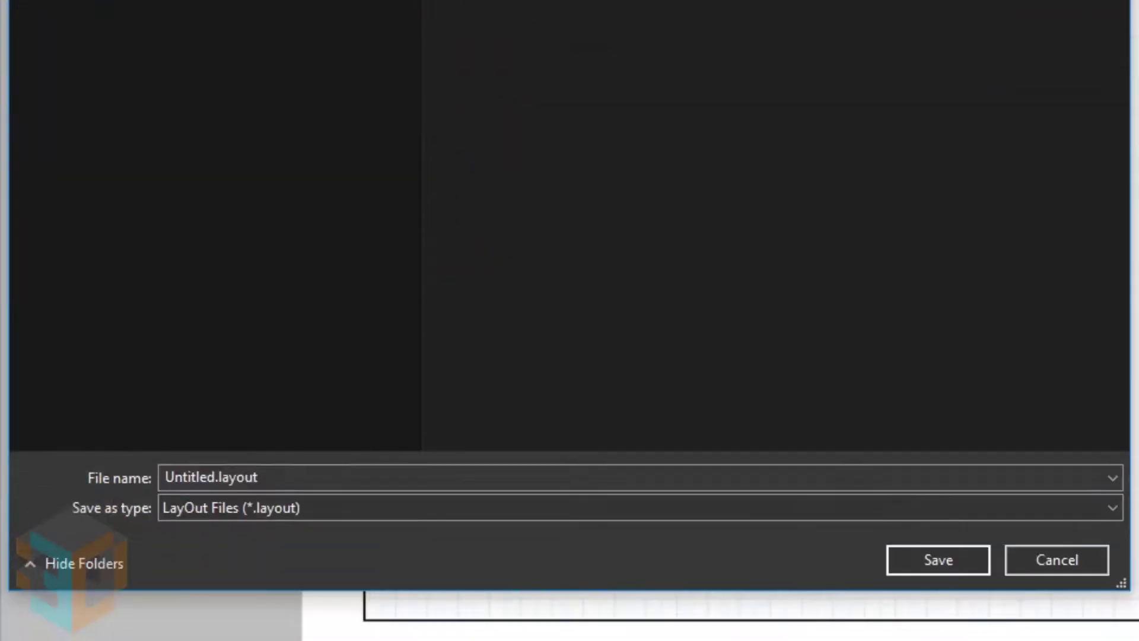
triple_click(291, 474)
key(BackSpace)
text(22)
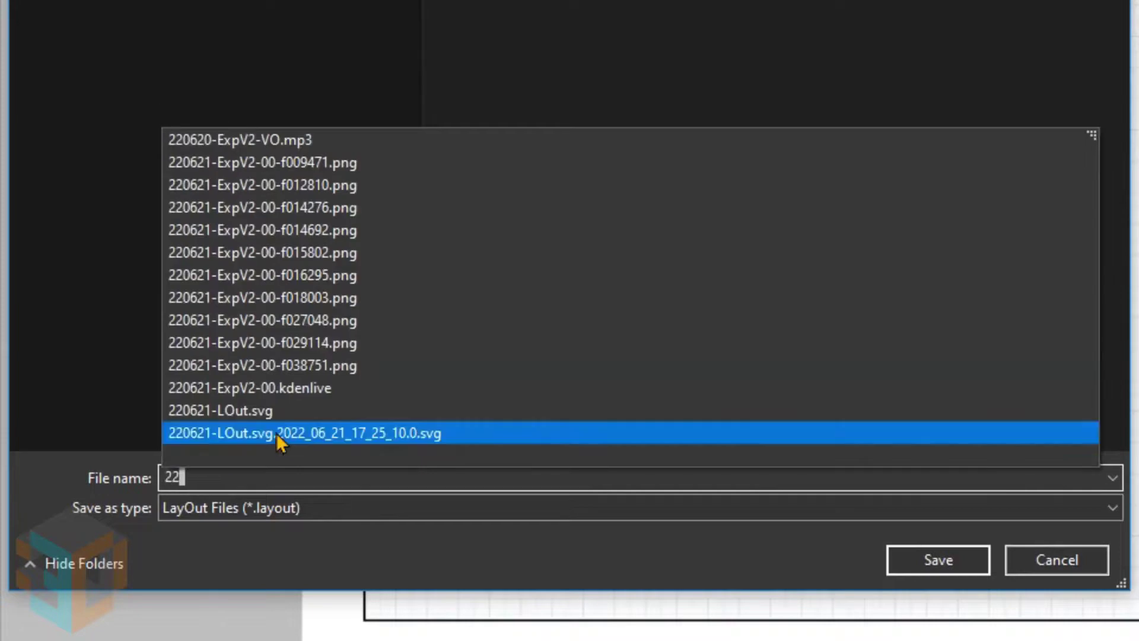
text(0621-)
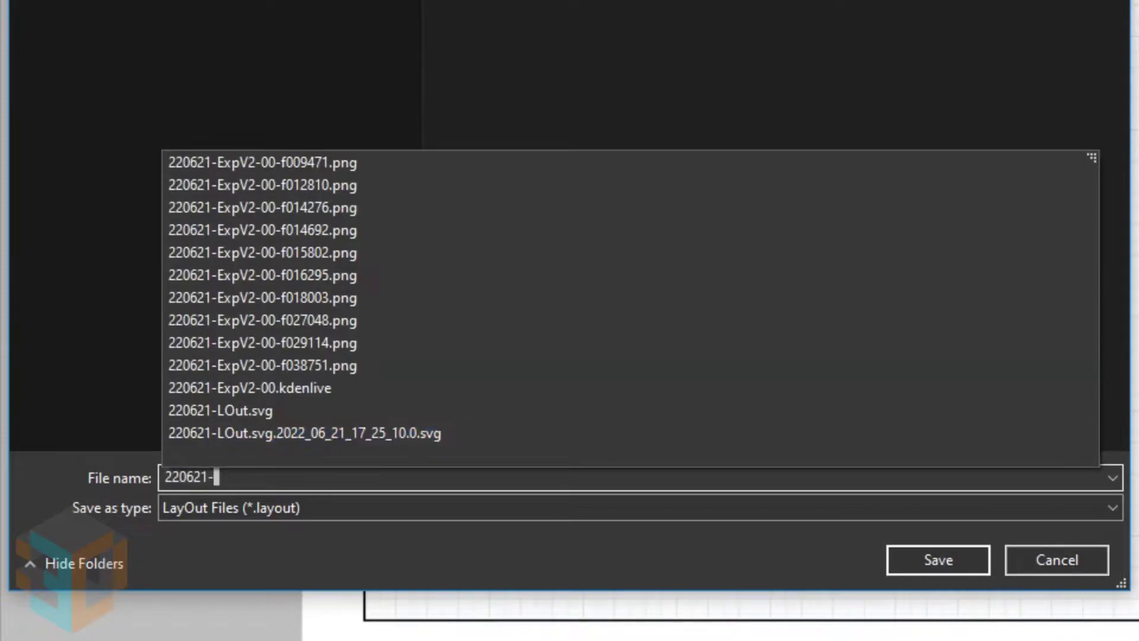
text(LOut)
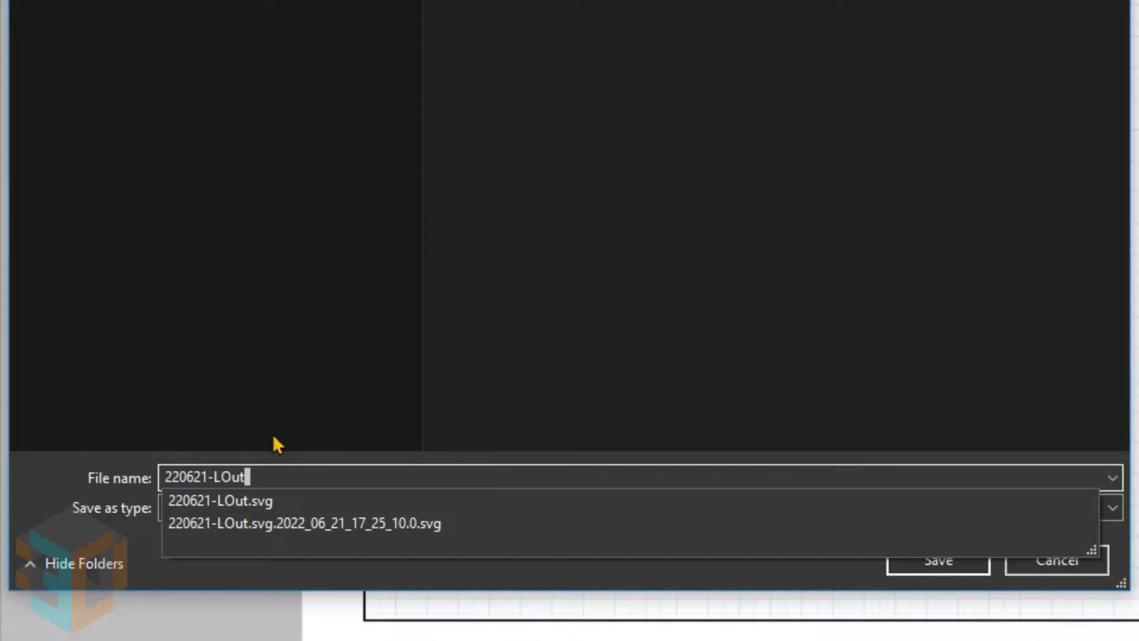
key(Return)
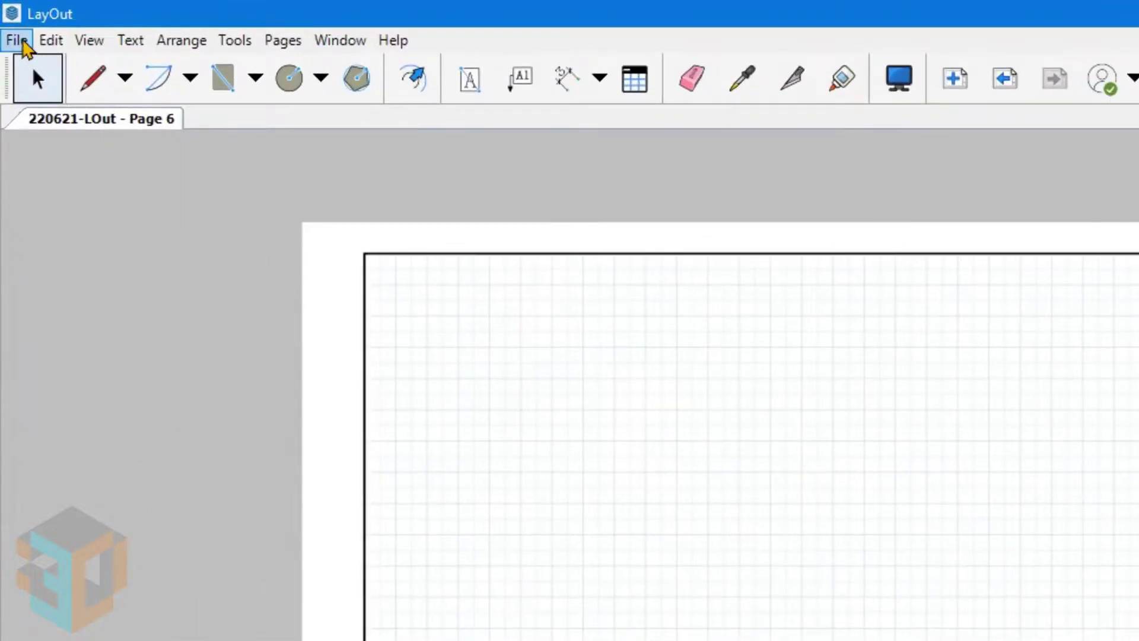
click(11, 21)
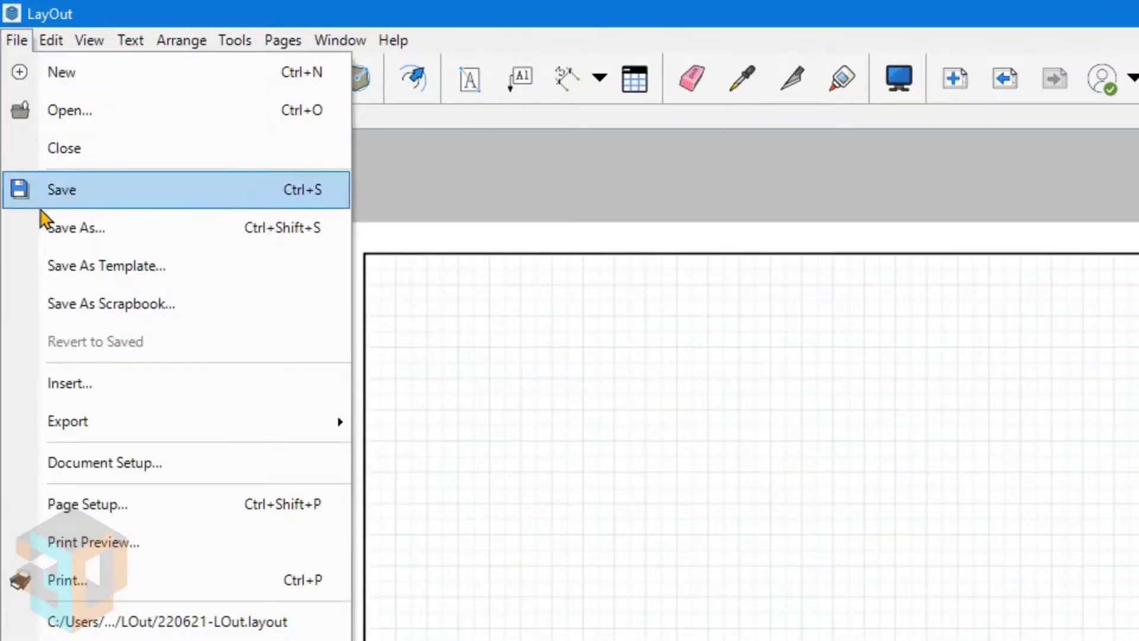
- Save the document as the template IRF 3D-001 and close it
click(54, 270)
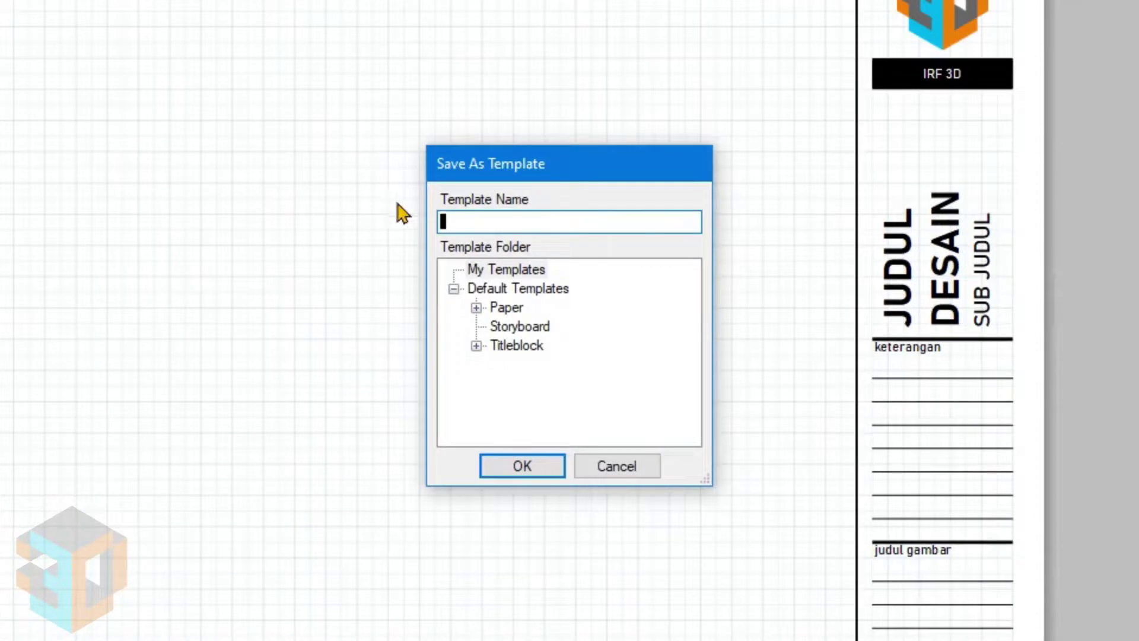
text(IRF 3D-001)
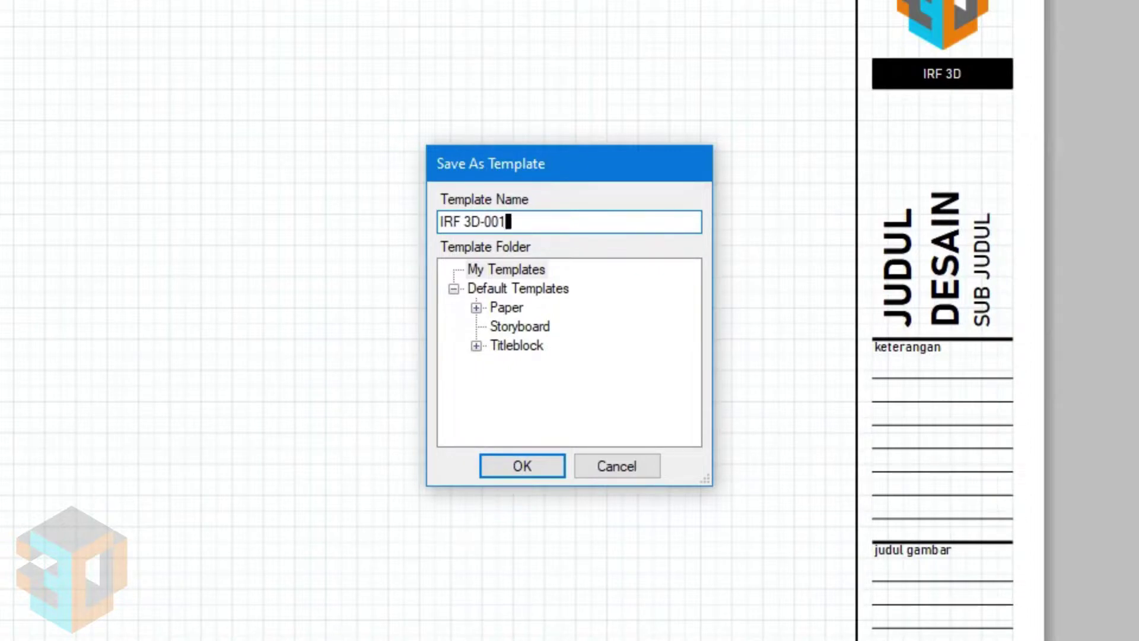
click(532, 471)
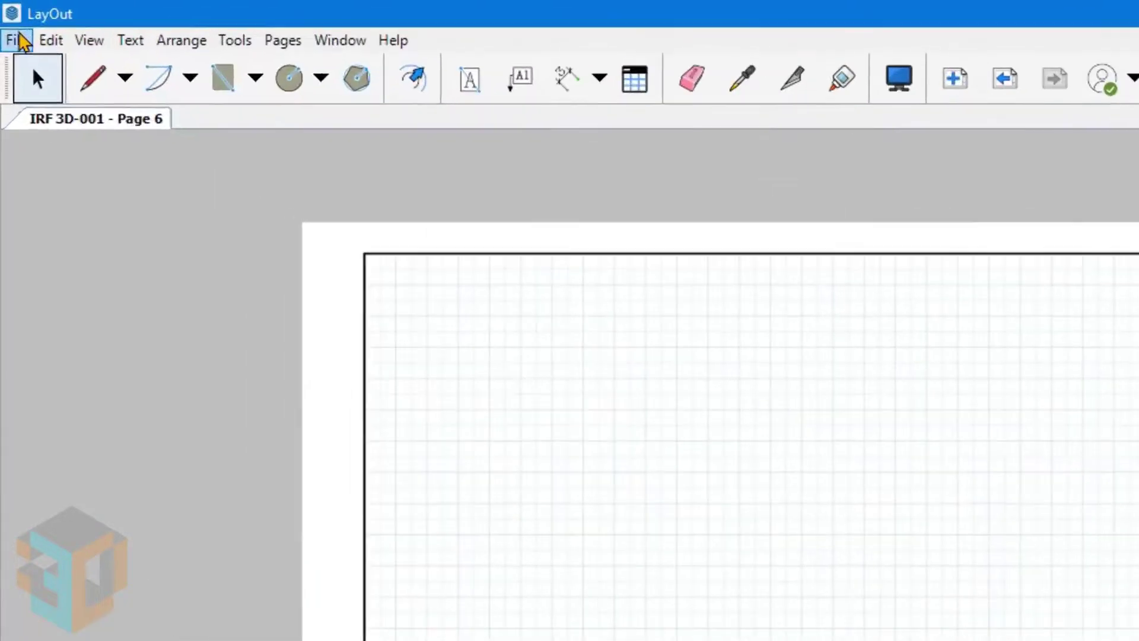
click(8, 19)
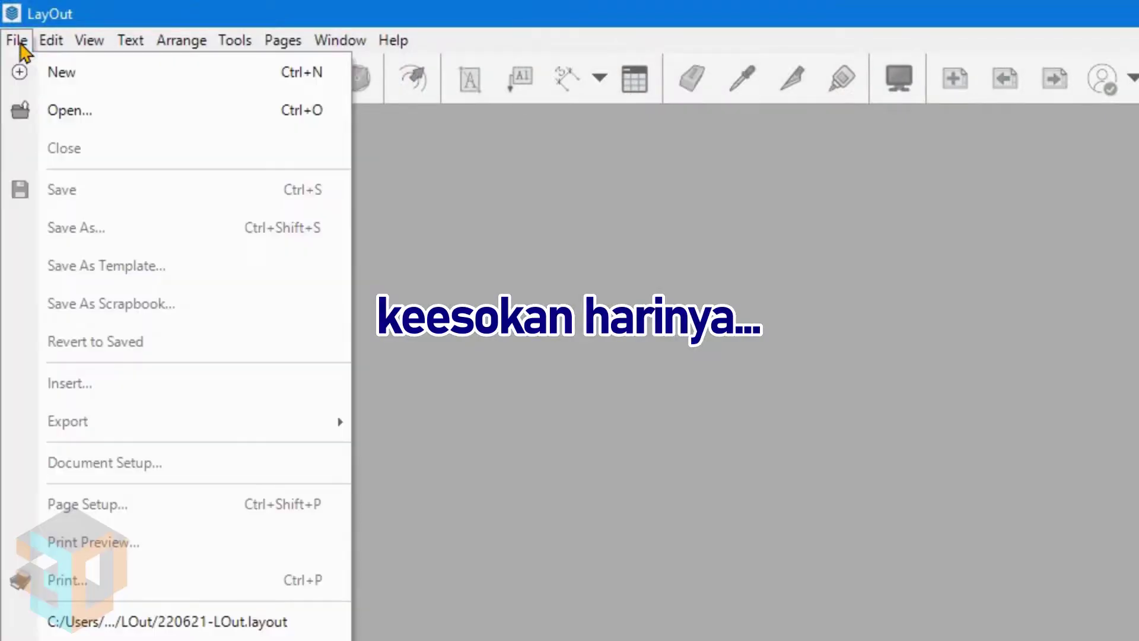
- Create a new document from the IRF 3D-001 template under My templates
click(43, 73)
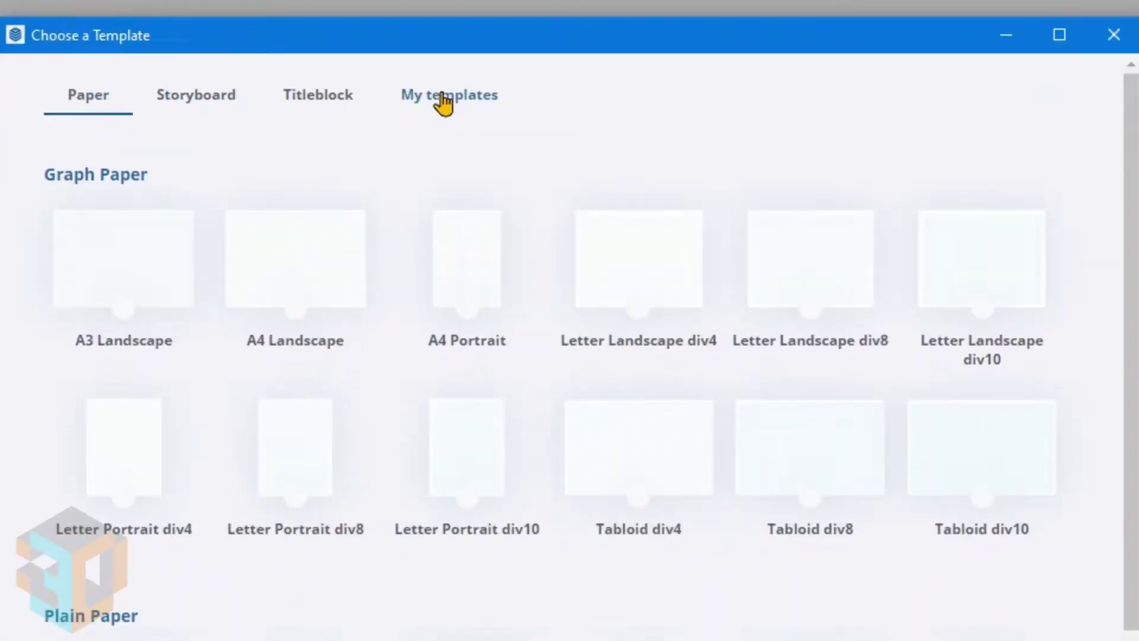
click(445, 101)
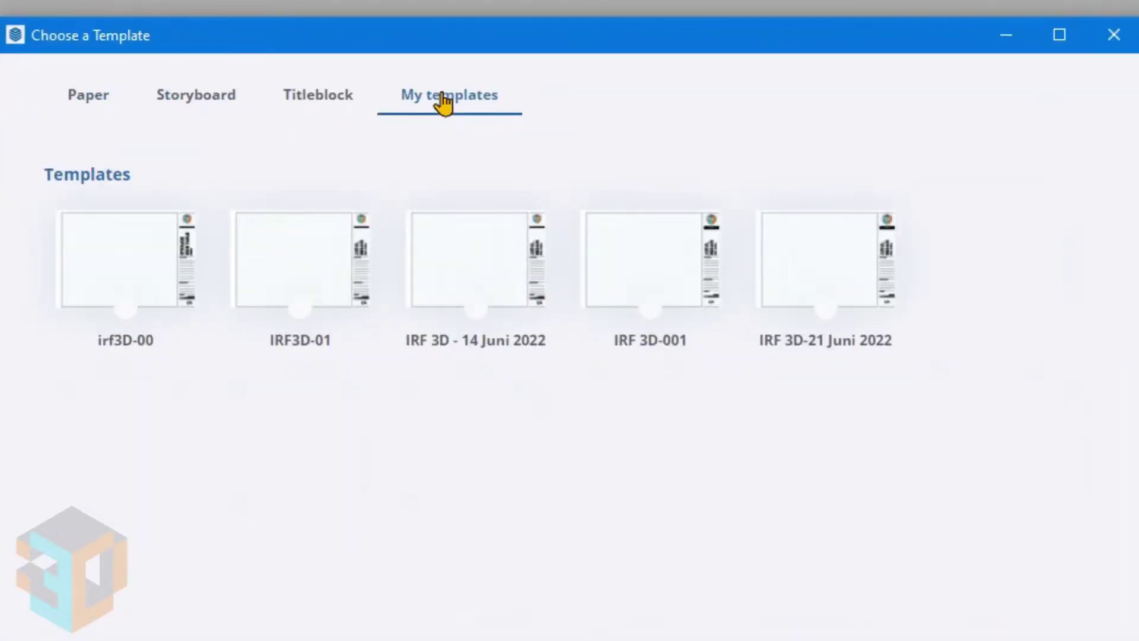
click(643, 265)
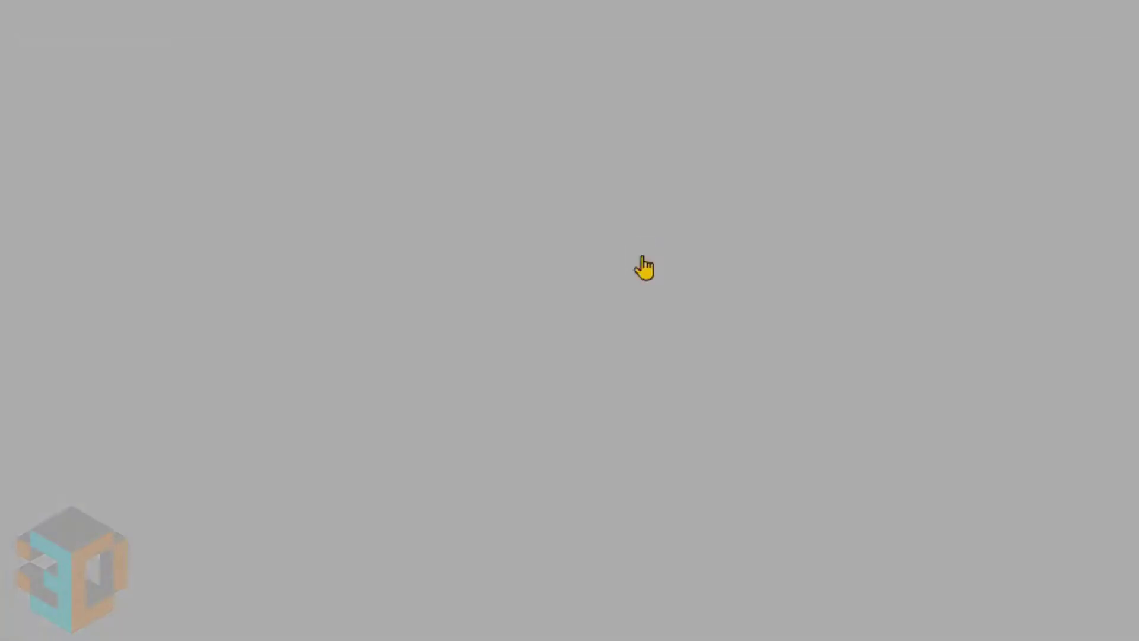